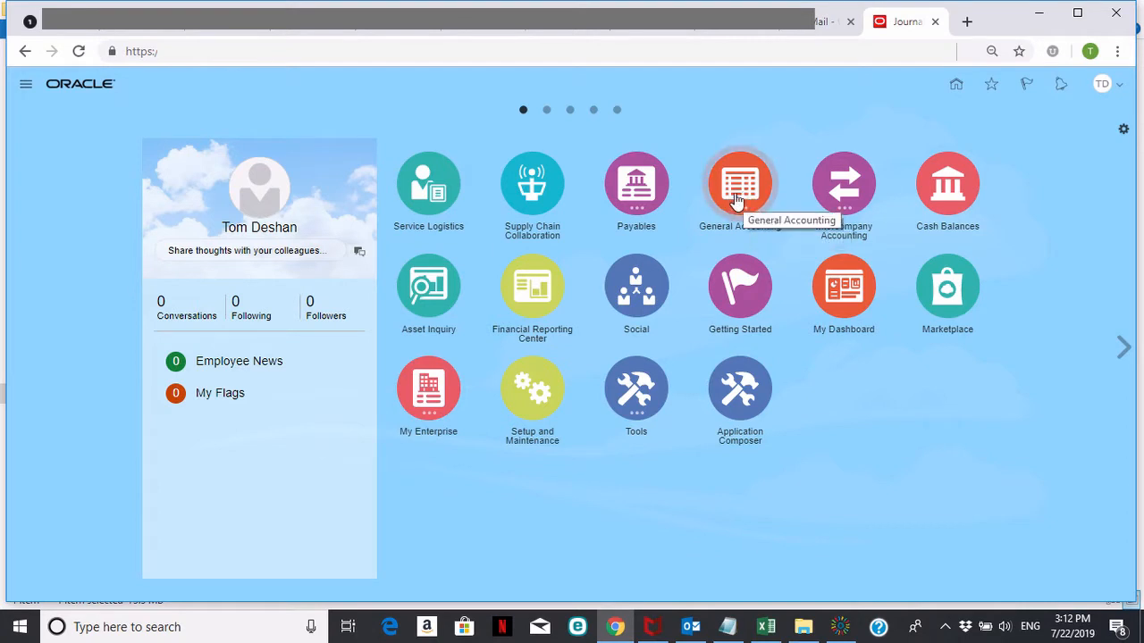
Open the Journals work area under General Accounting and look over its journal and process monitor sections.
click(738, 200)
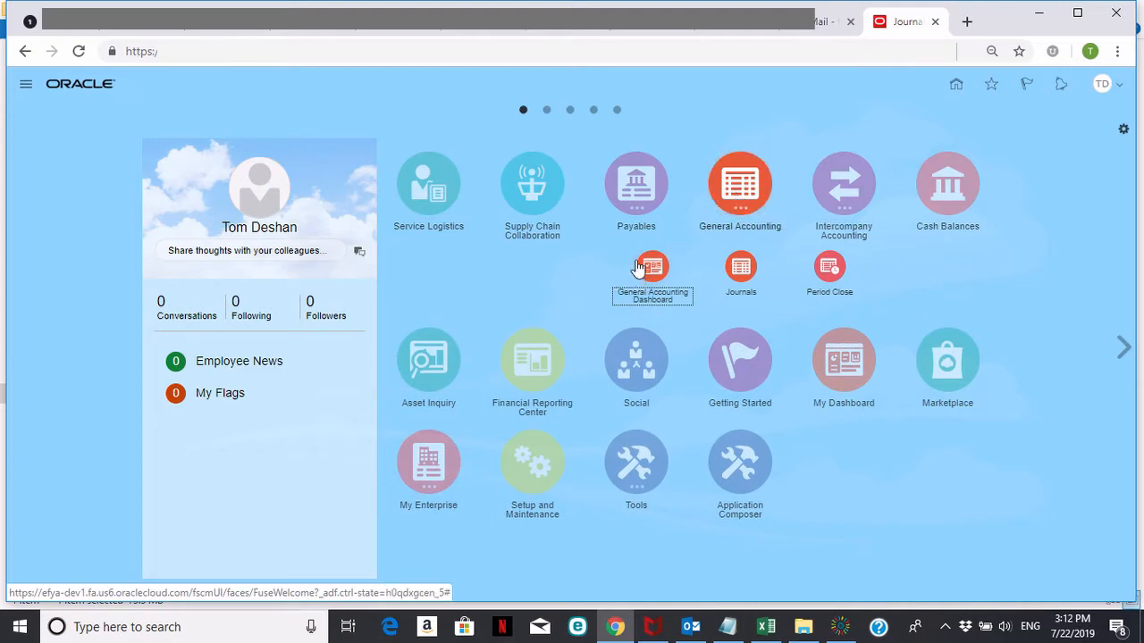
click(743, 276)
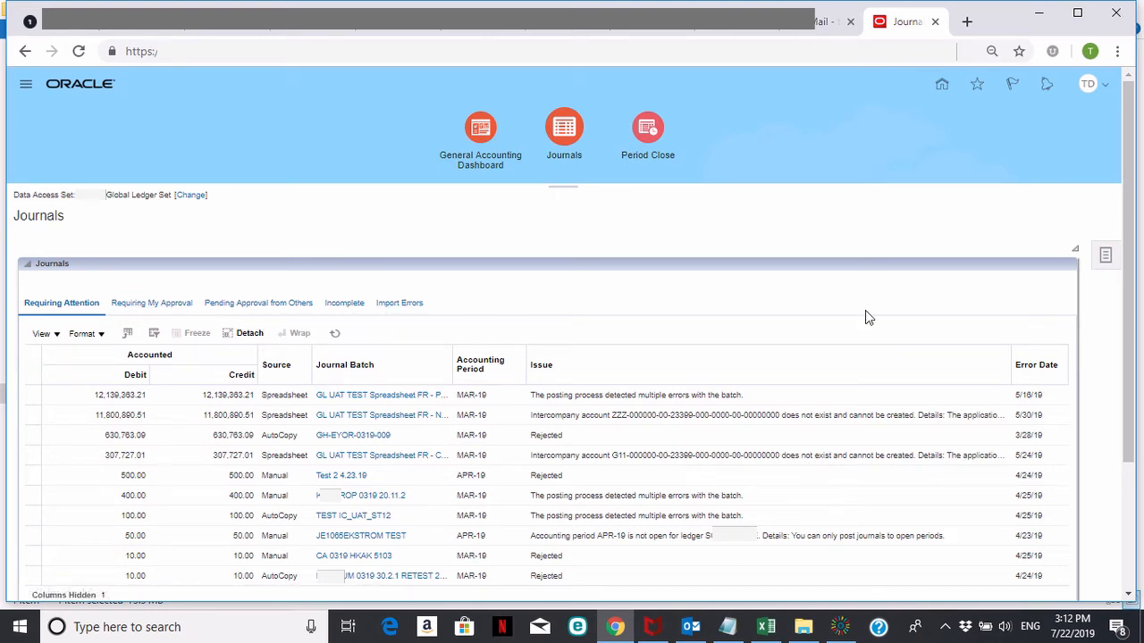
drag(1128, 247, 1081, 374)
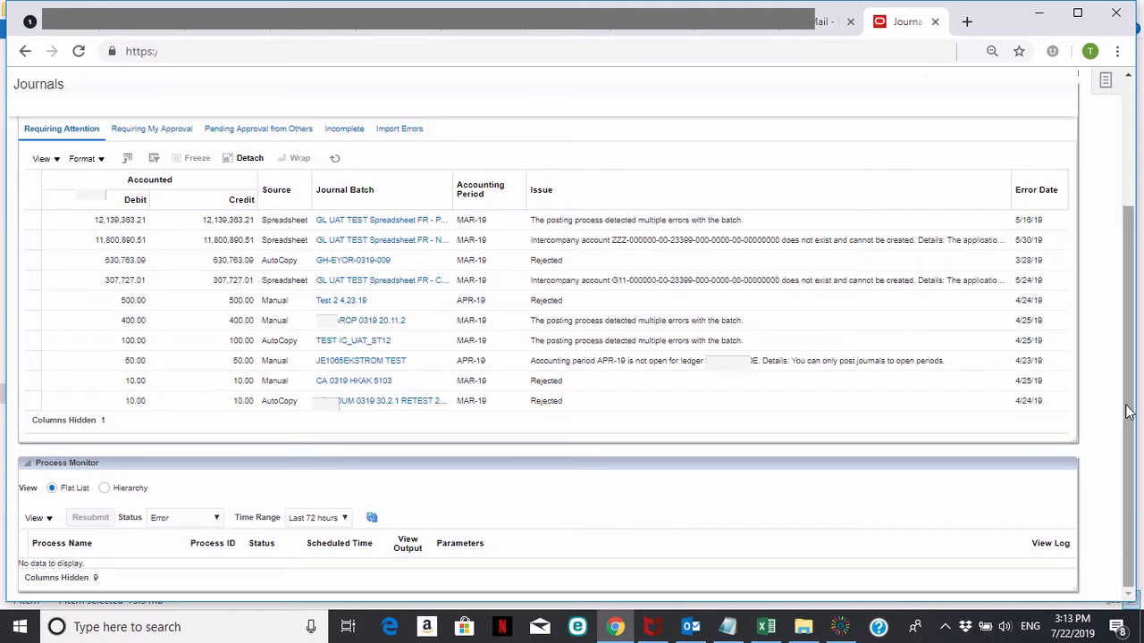
scroll(1127, 402, up, 2)
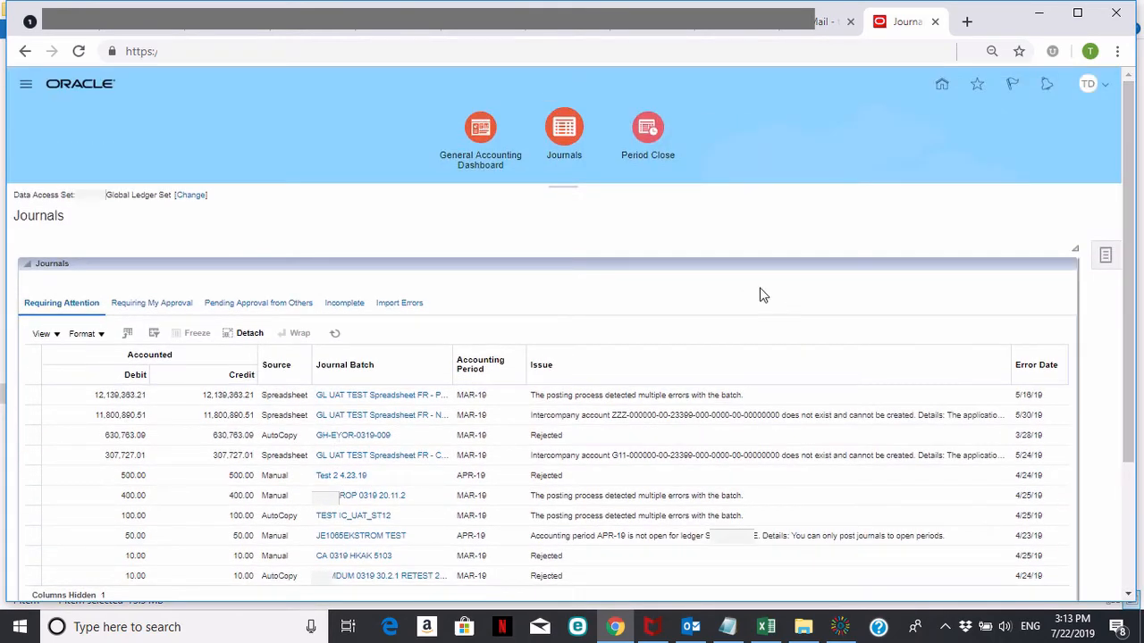
Launch Create Journal in Spreadsheet and connect the editing-enabled Excel workbook to the Oracle application.
click(1106, 256)
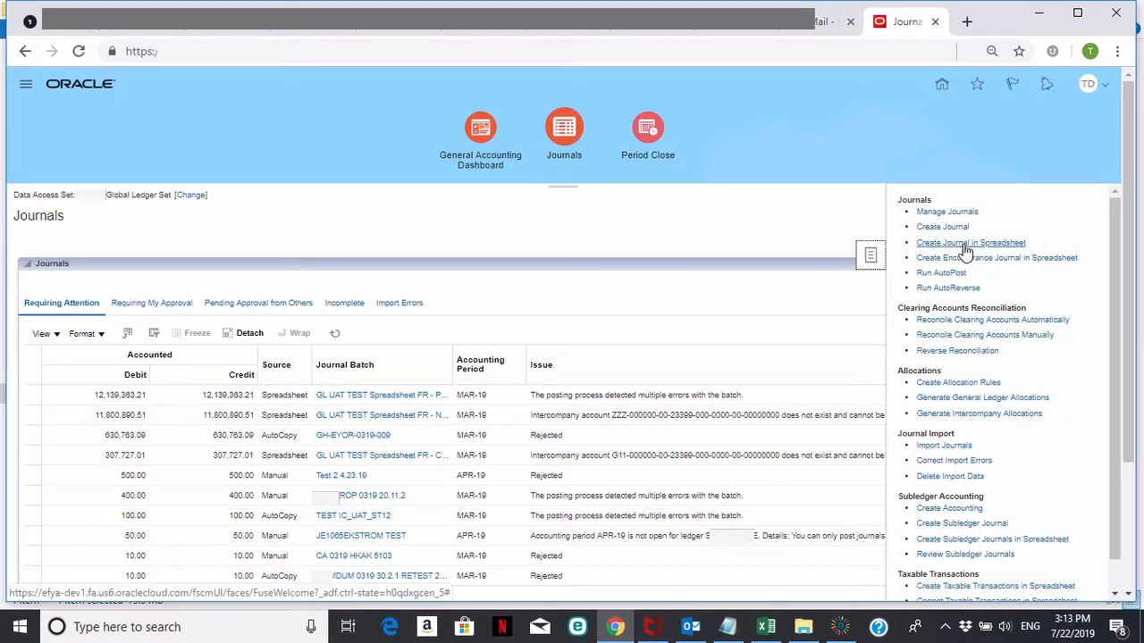
click(964, 248)
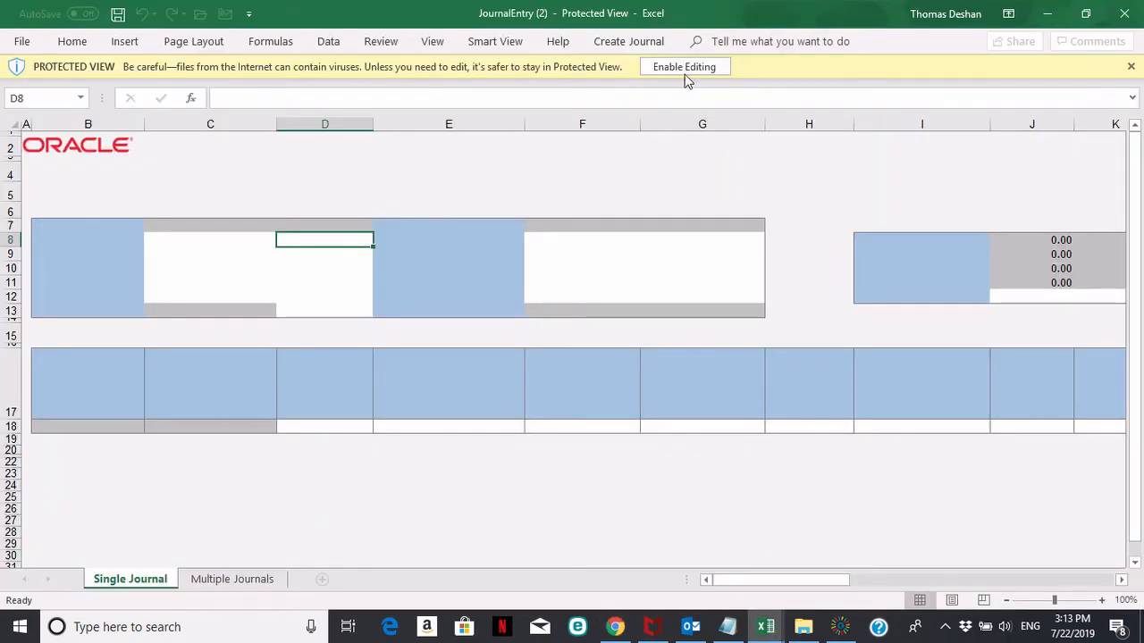
click(685, 70)
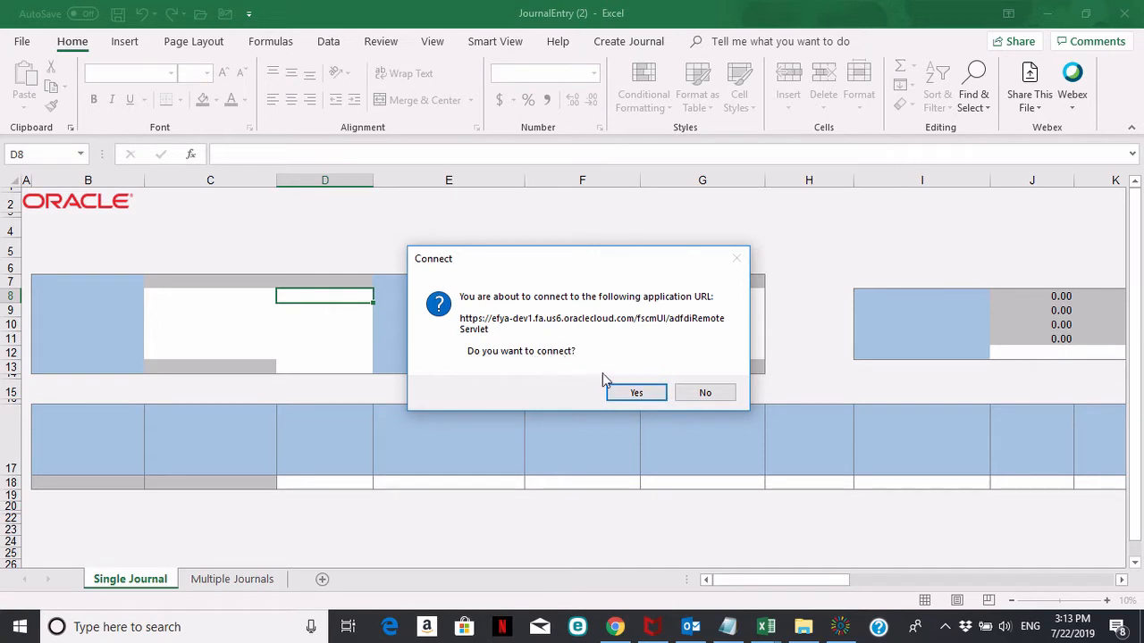
click(635, 392)
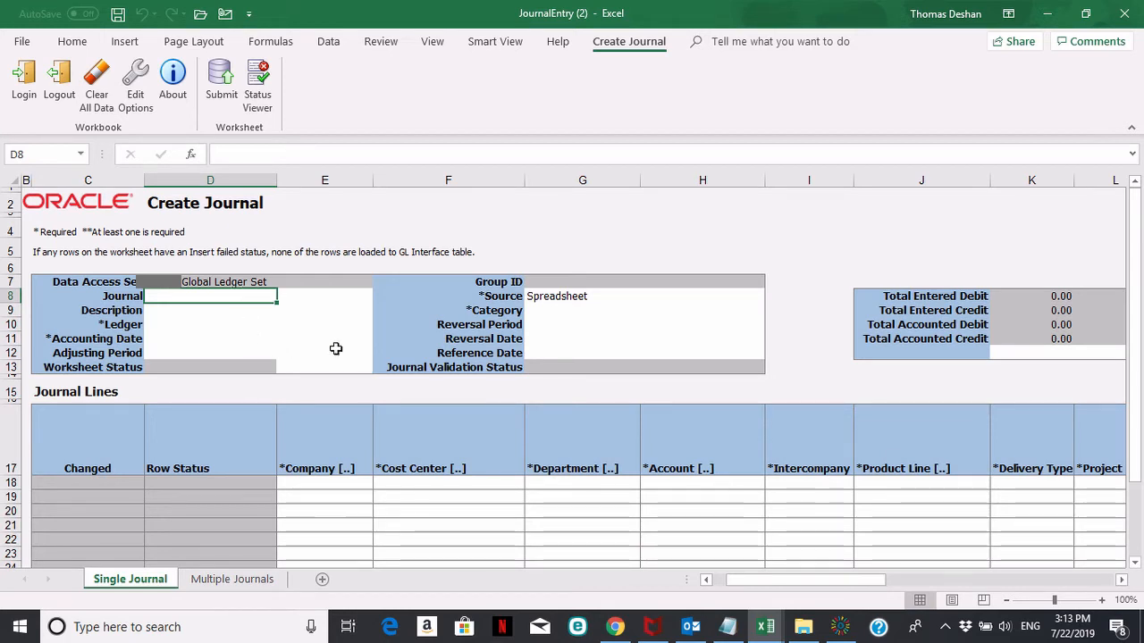
Enter a journal name ending in "Naming Convention" in the journal header.
text(TK)
key(BackSpace)
text(KTT)
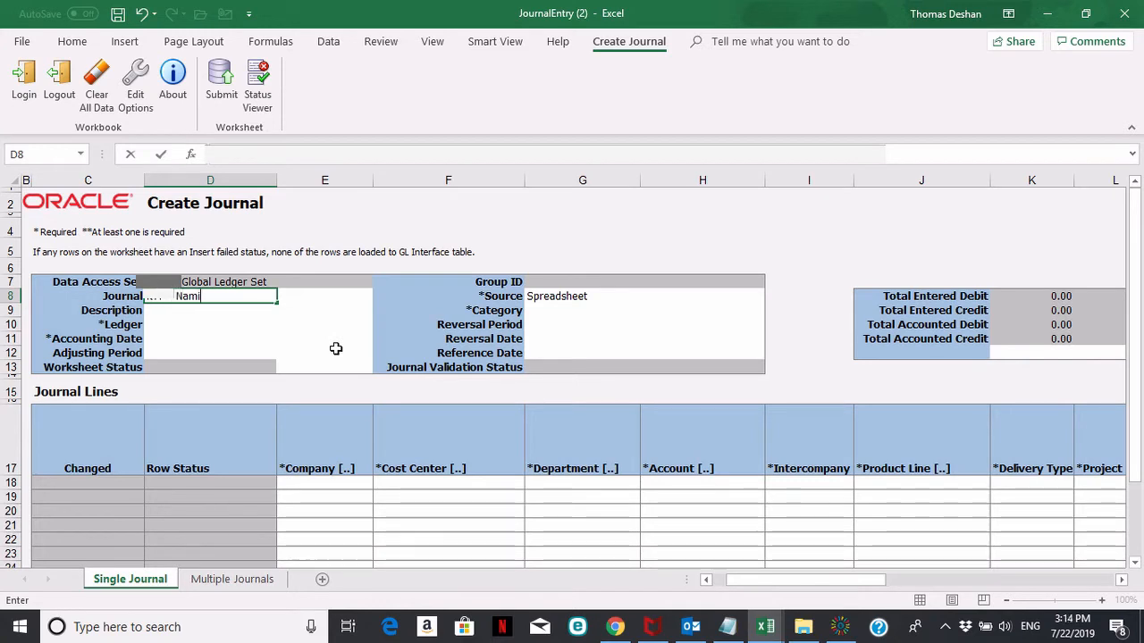
text(C)
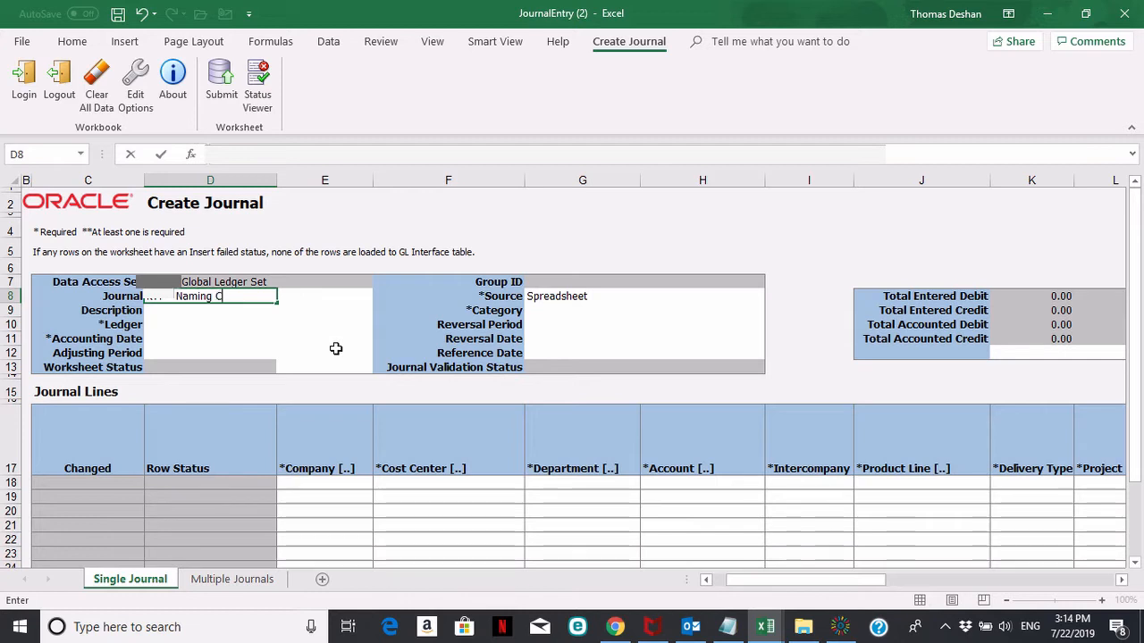
text(onvention)
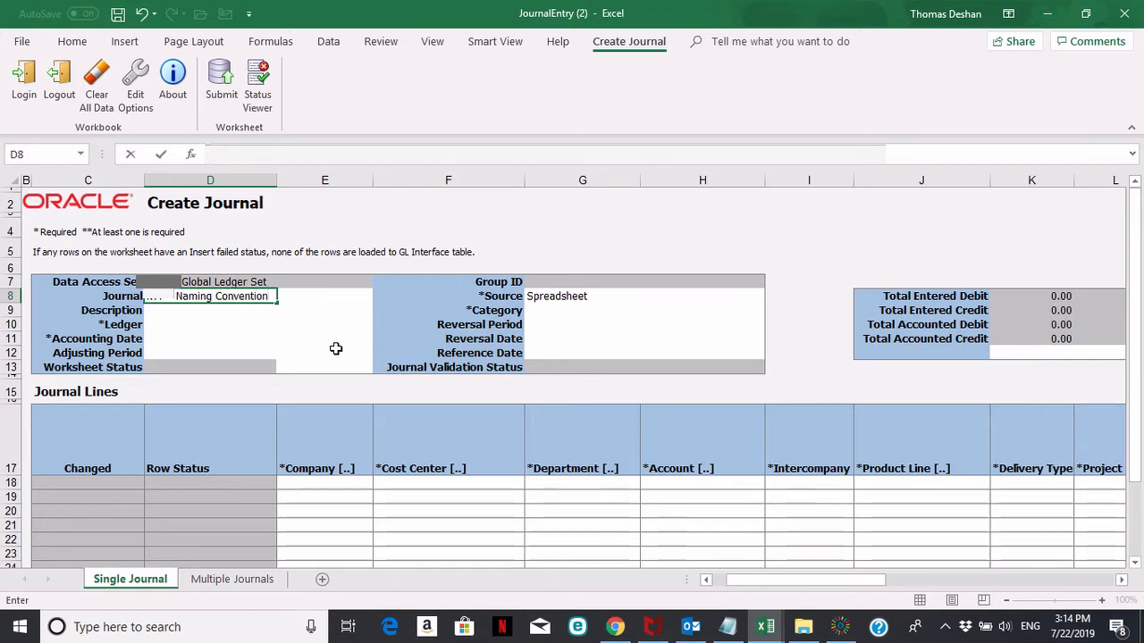
key(Tab)
key(Return)
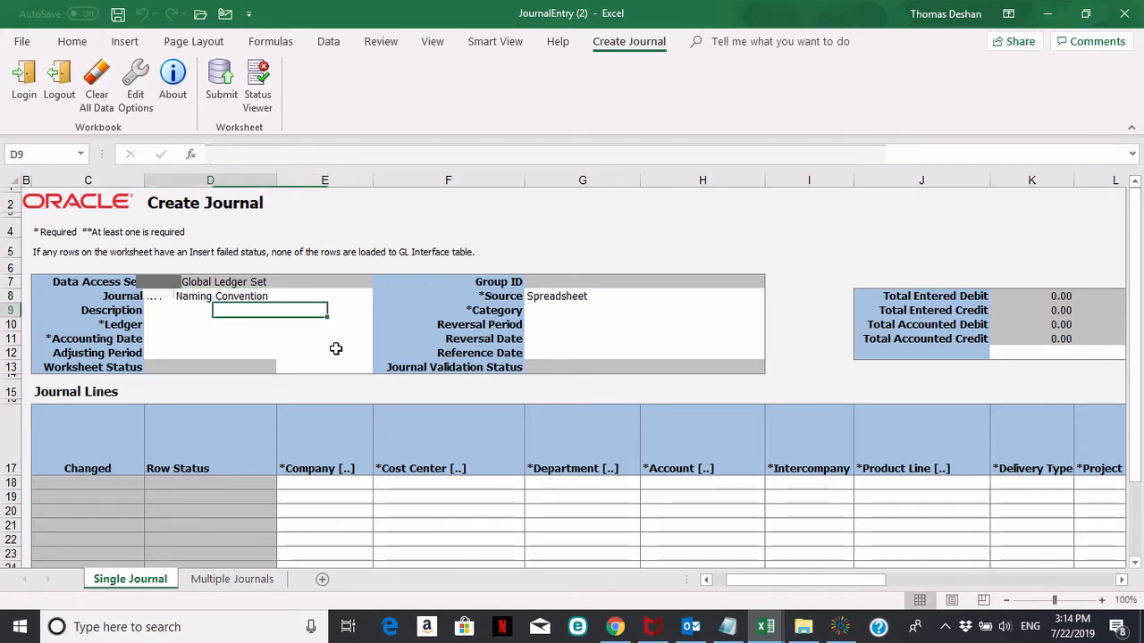
Copy the journal name into the journal's Description field.
key(Up)
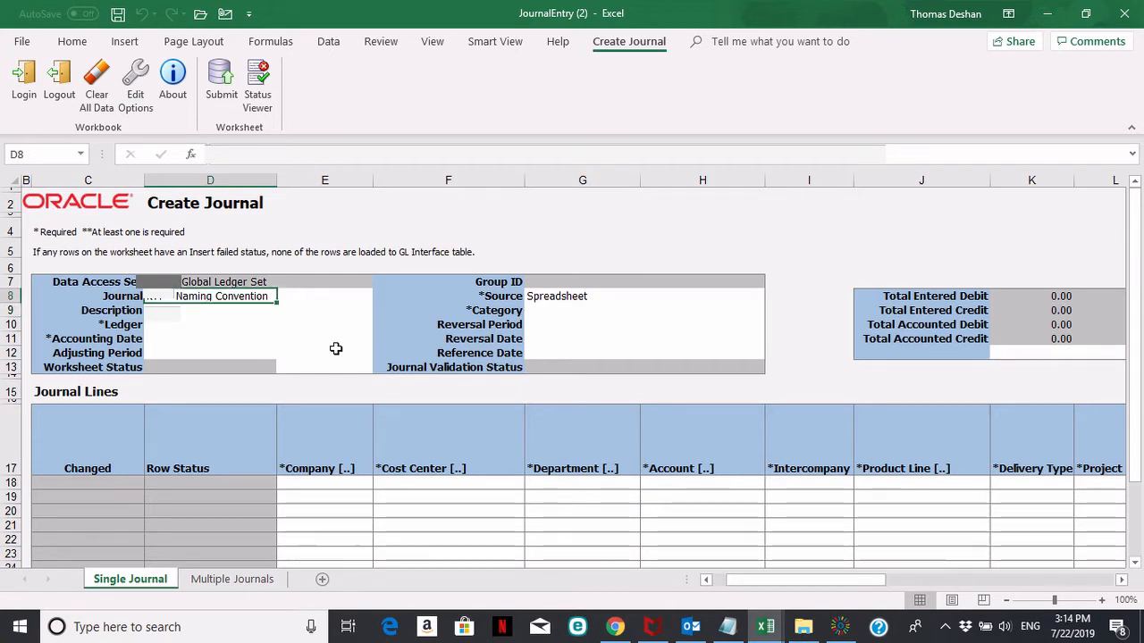
key(ctrl+c)
key(Down)
key(ctrl+v)
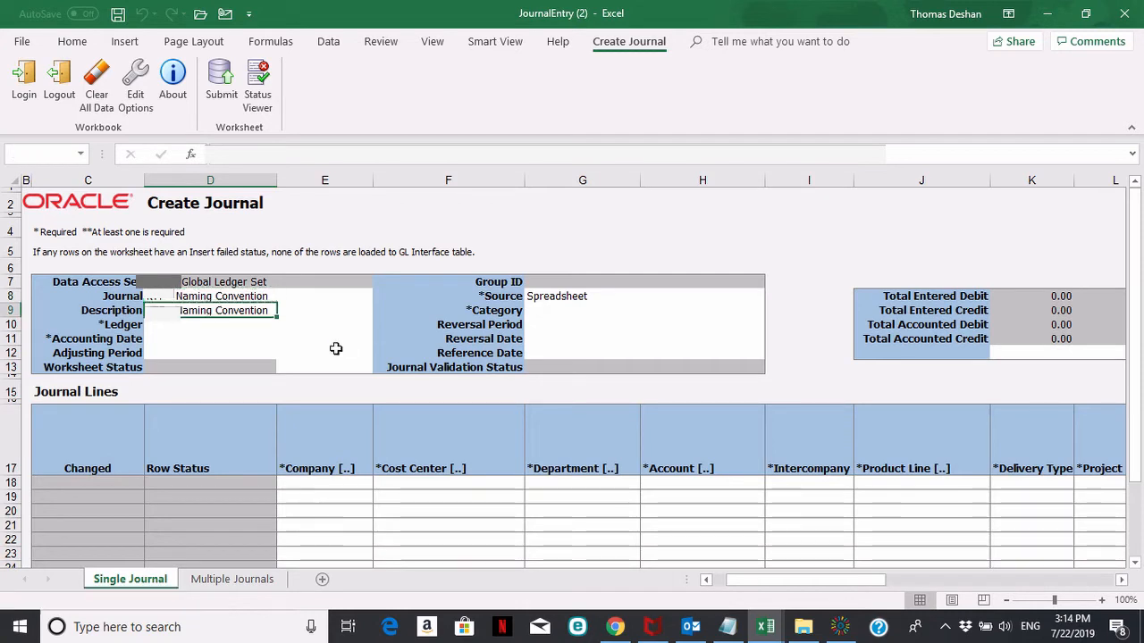
Set the journal's ledger to KUSD and its accounting date to 7/31/2019.
key(Down)
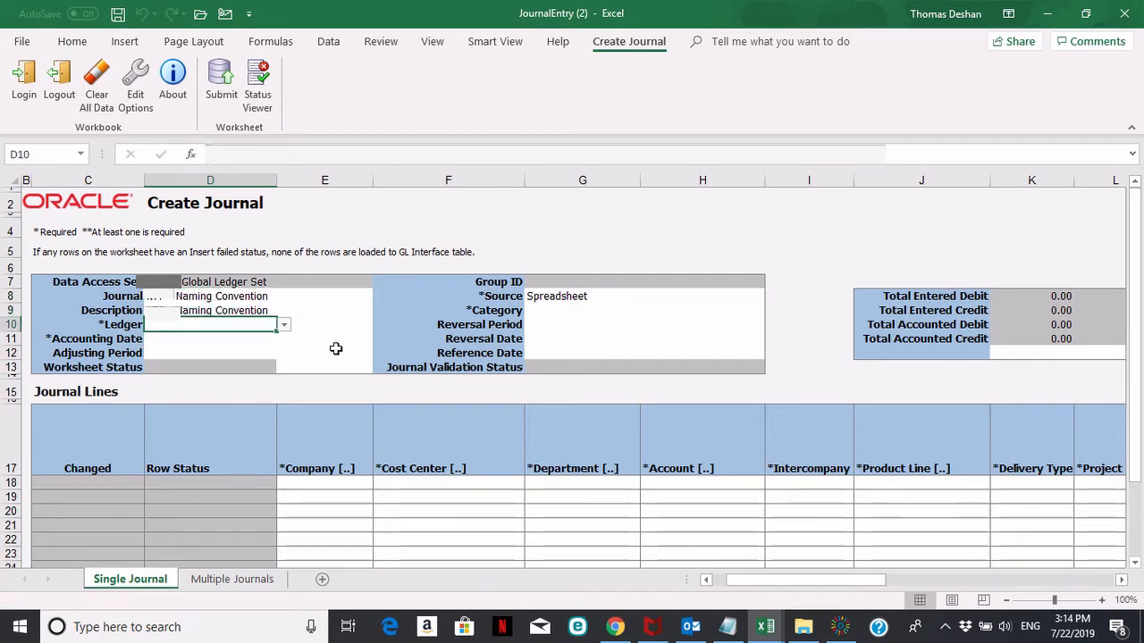
click(283, 325)
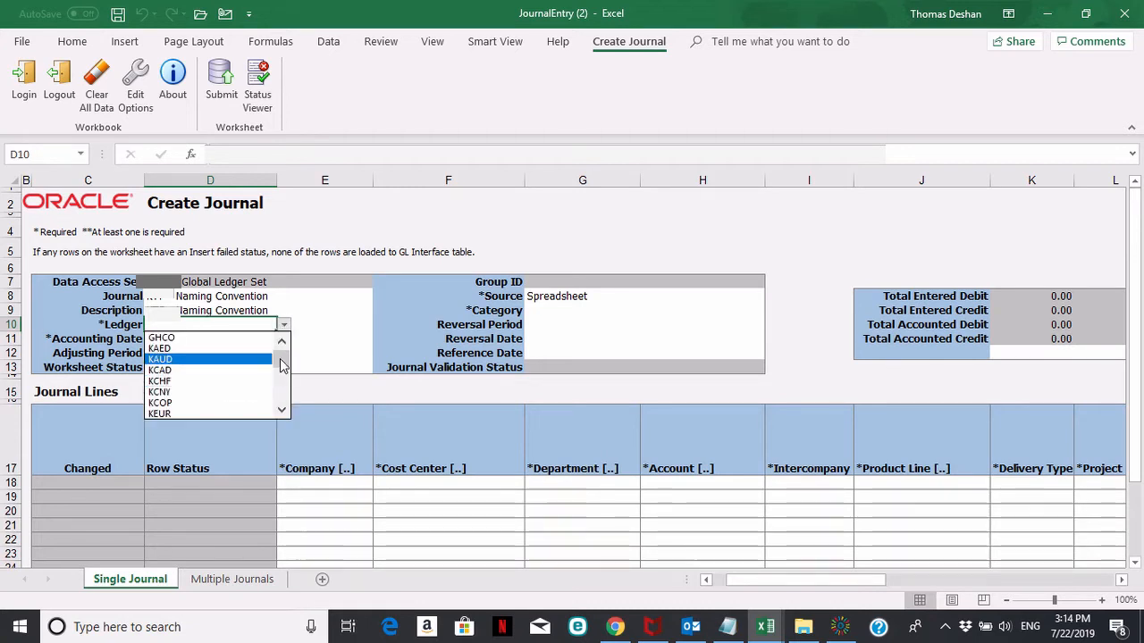
drag(283, 365, 281, 388)
click(184, 370)
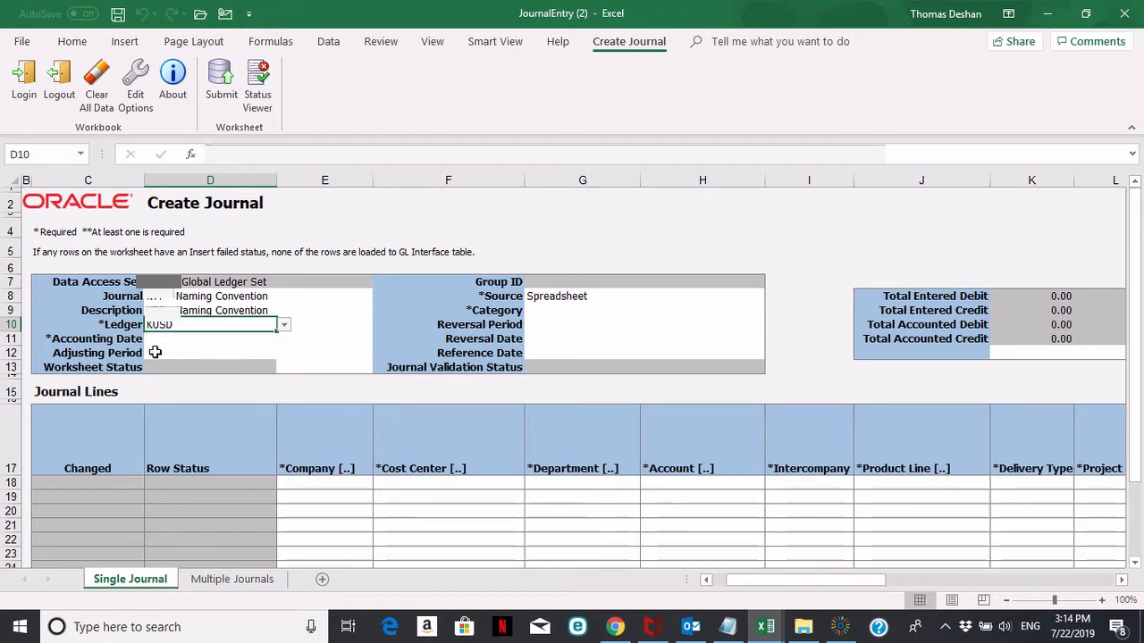
click(202, 339)
text(7/31/)
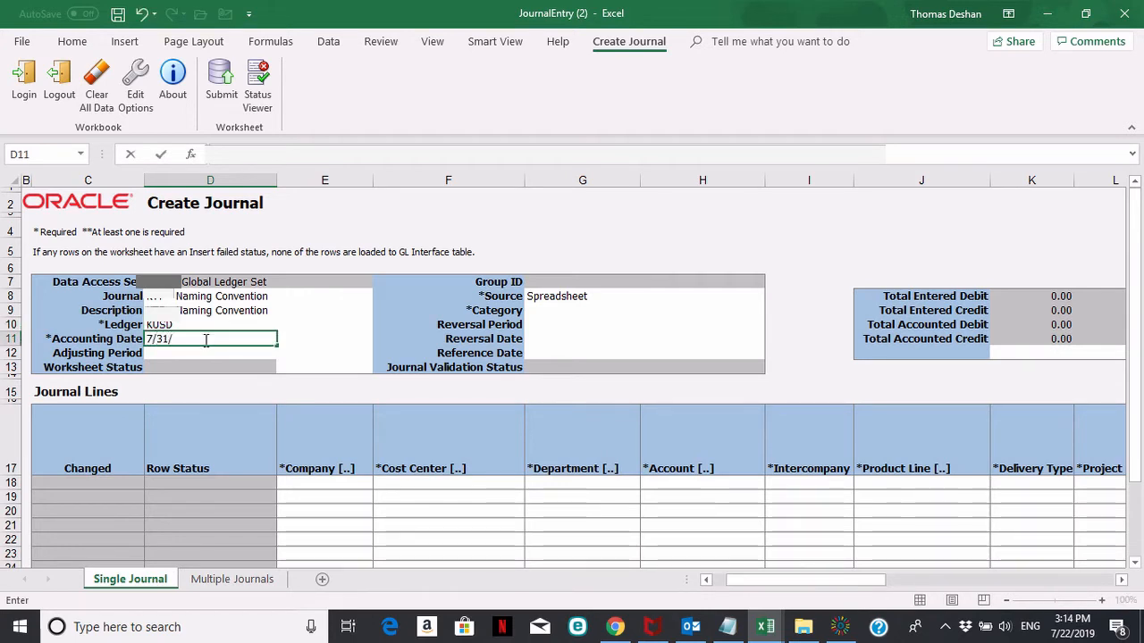
text(2019)
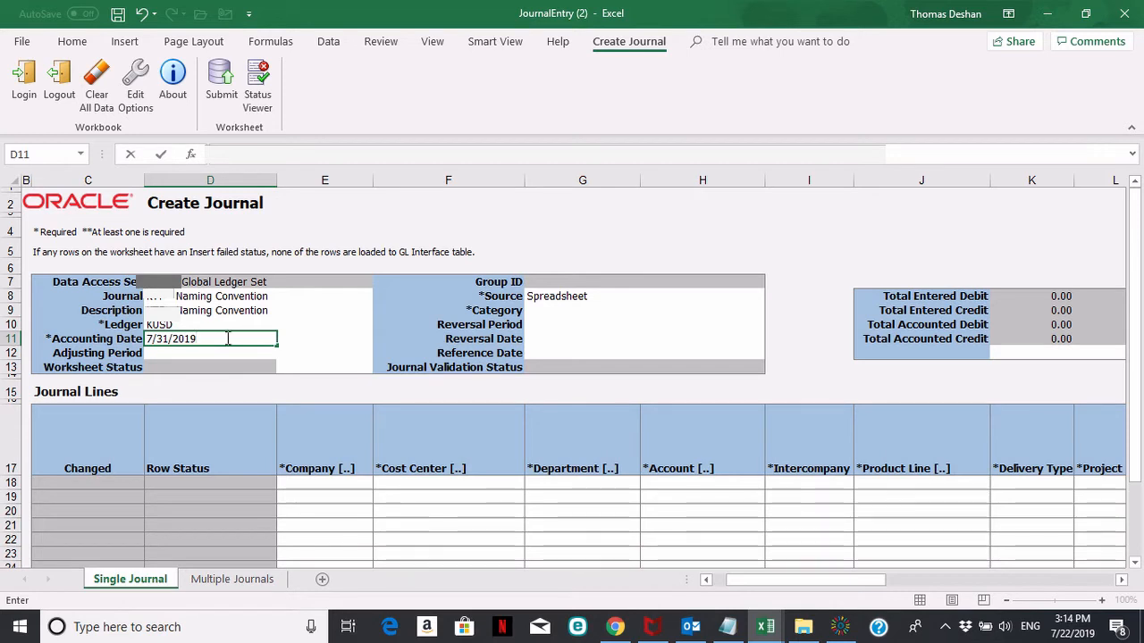
Search the journal categories for "A" and set the Category to Adjustment.
click(547, 300)
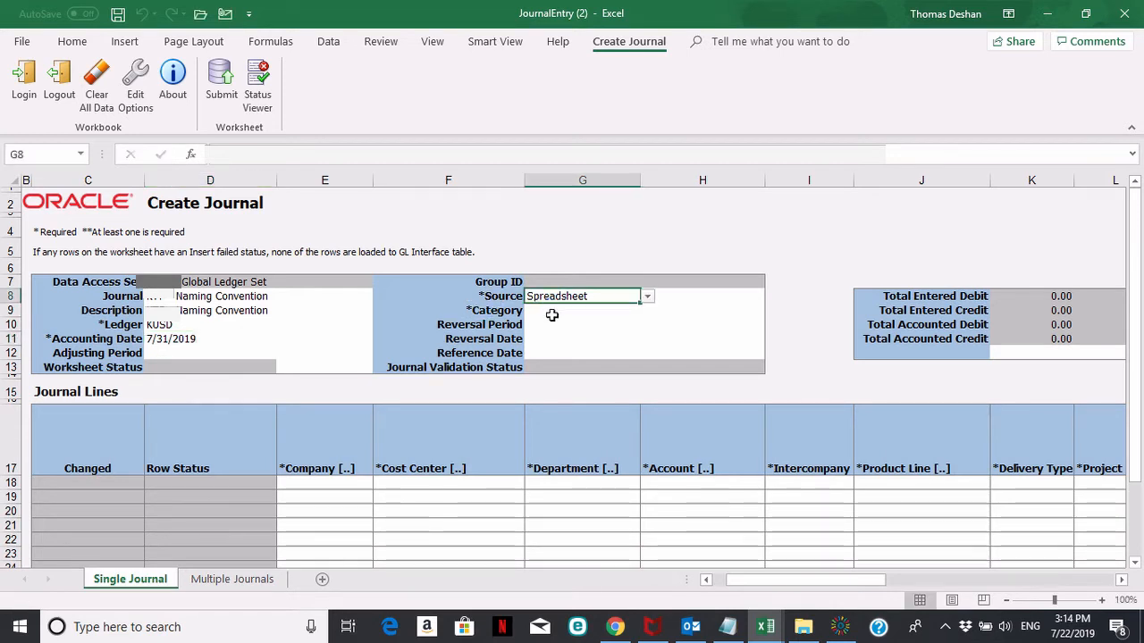
click(551, 314)
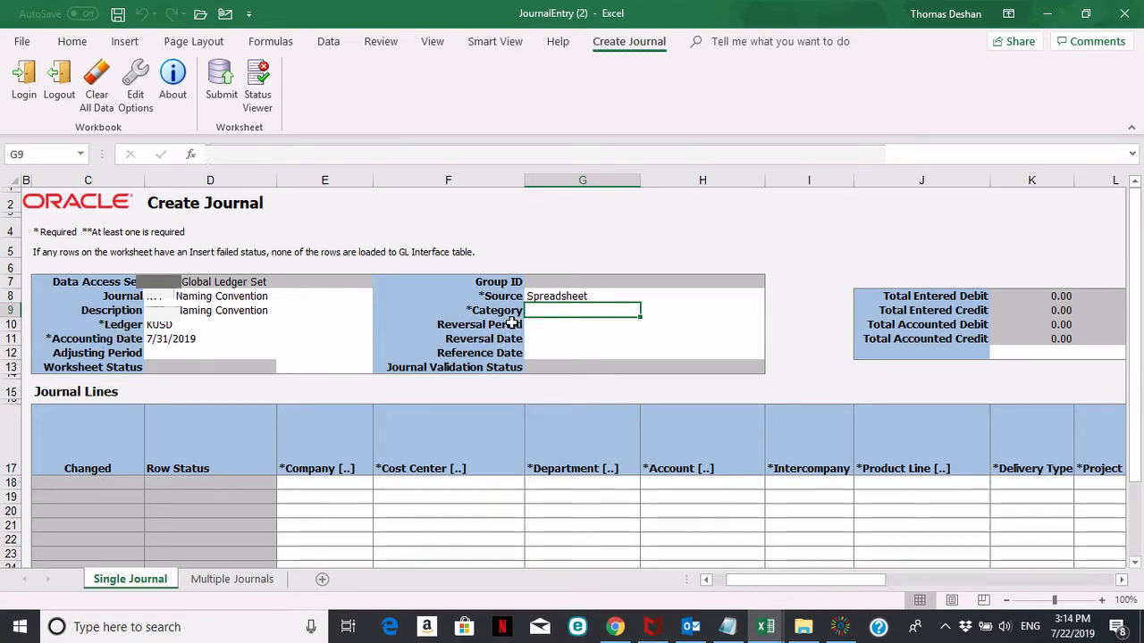
double_click(559, 310)
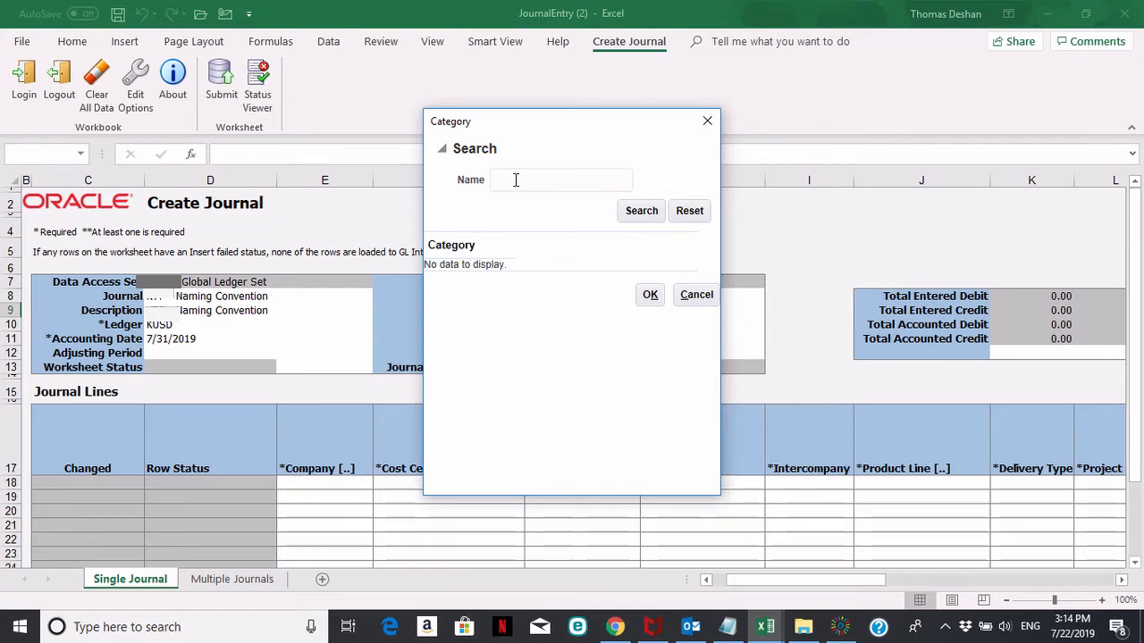
click(515, 180)
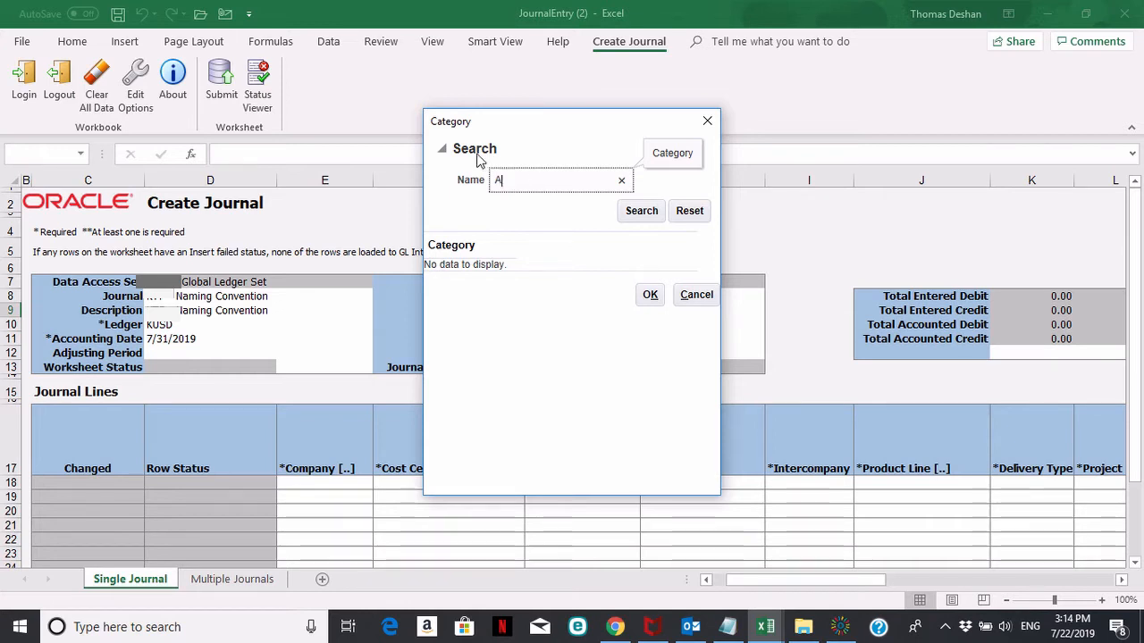
click(630, 211)
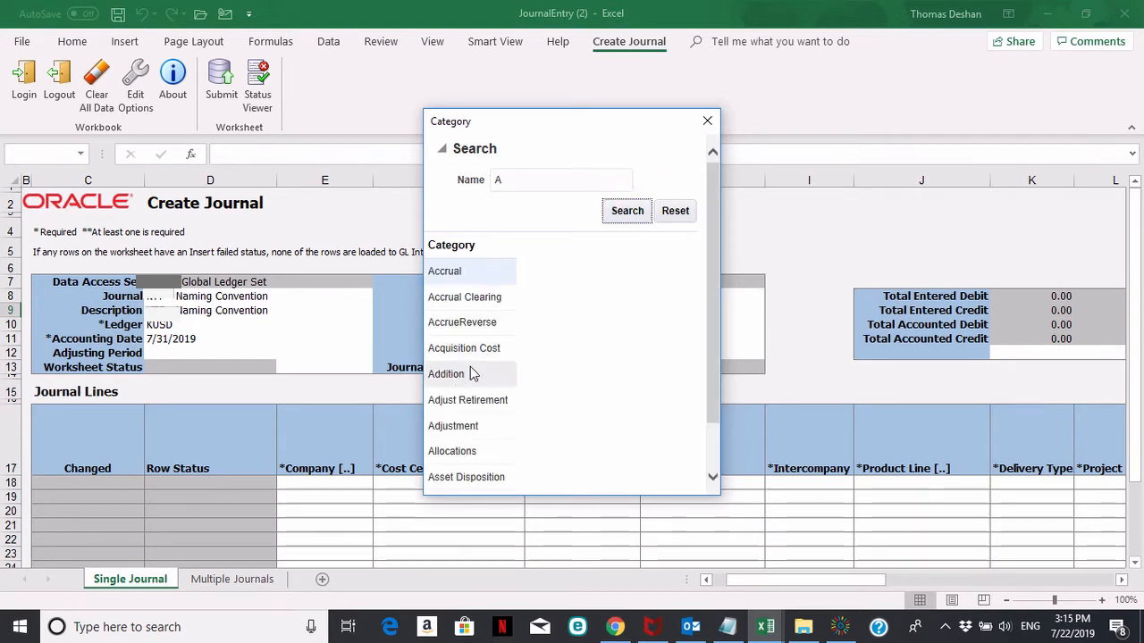
click(475, 427)
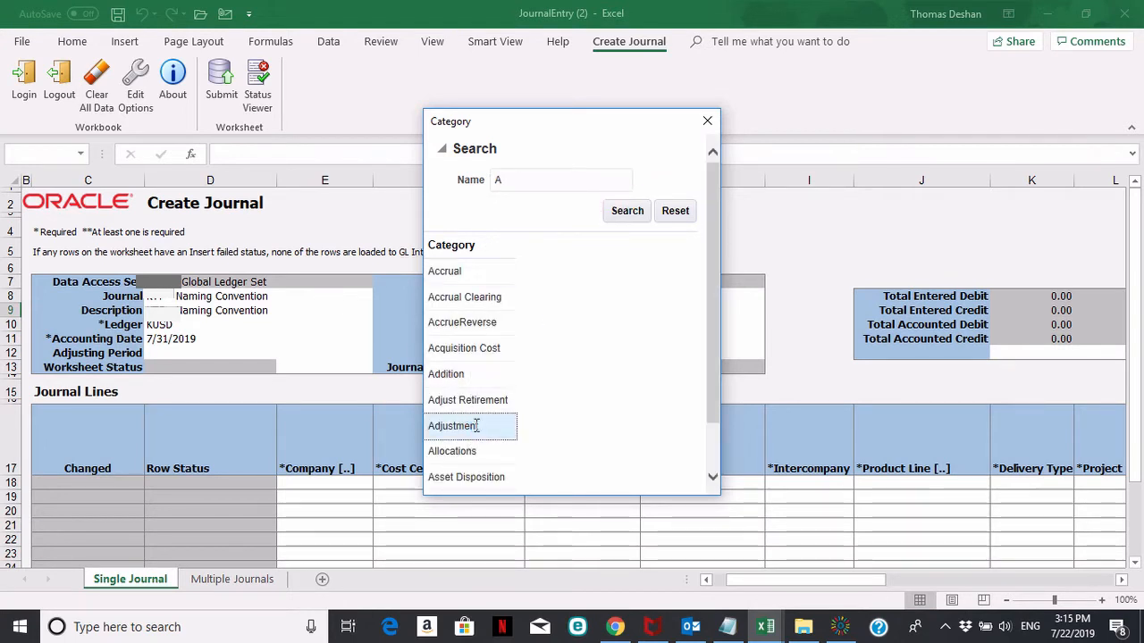
drag(716, 355, 714, 399)
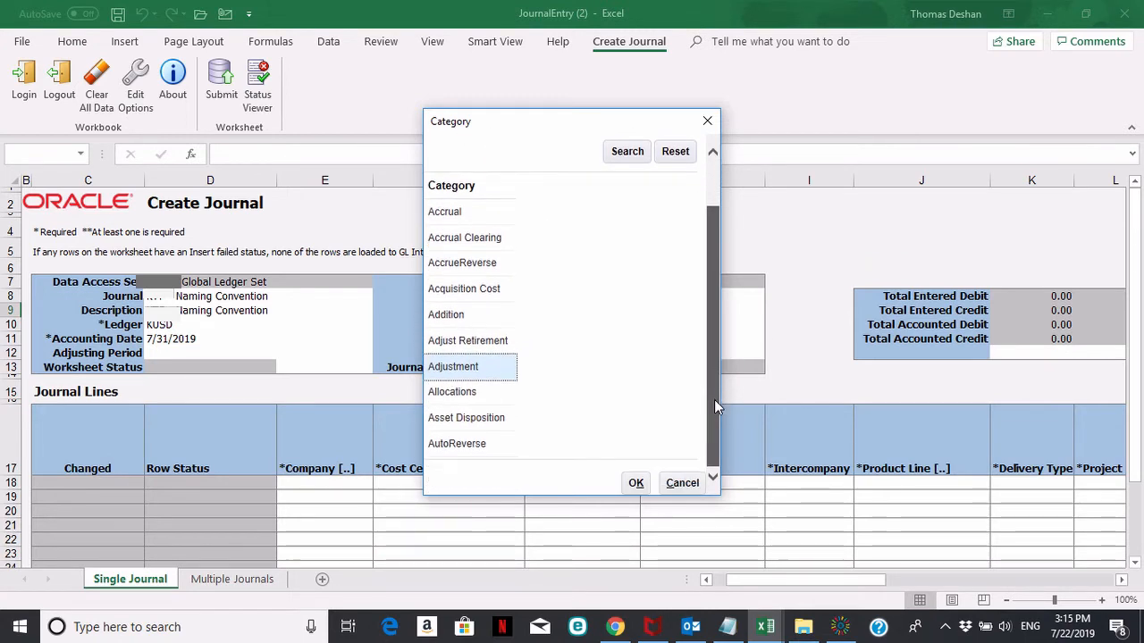
click(635, 483)
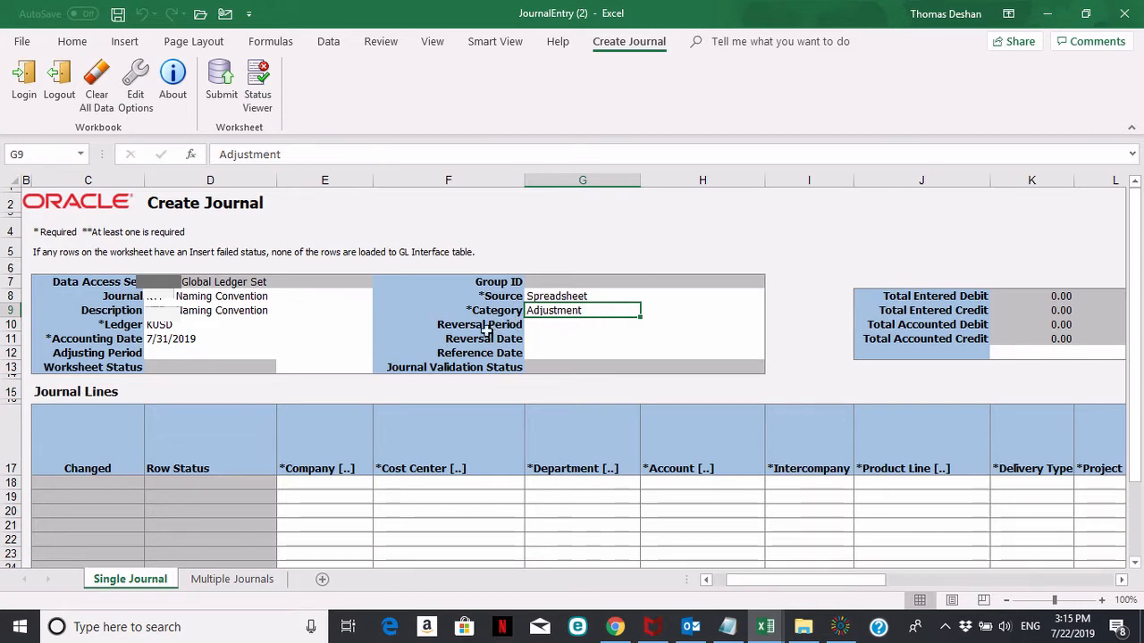
Change the journal's Category to AccrueReverse.
click(542, 326)
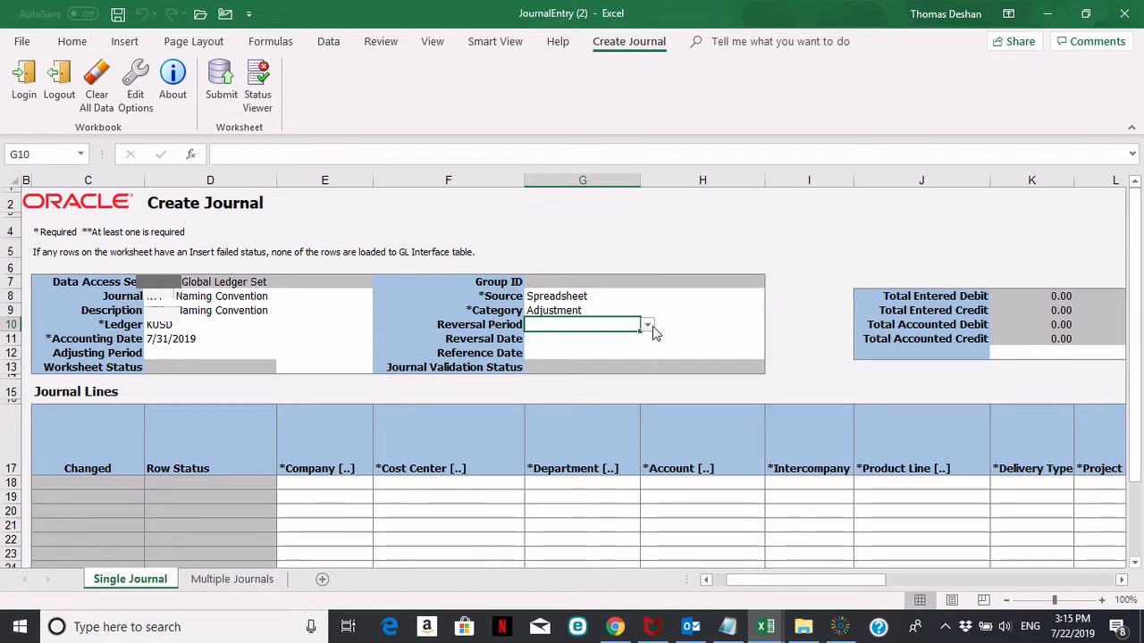
click(558, 310)
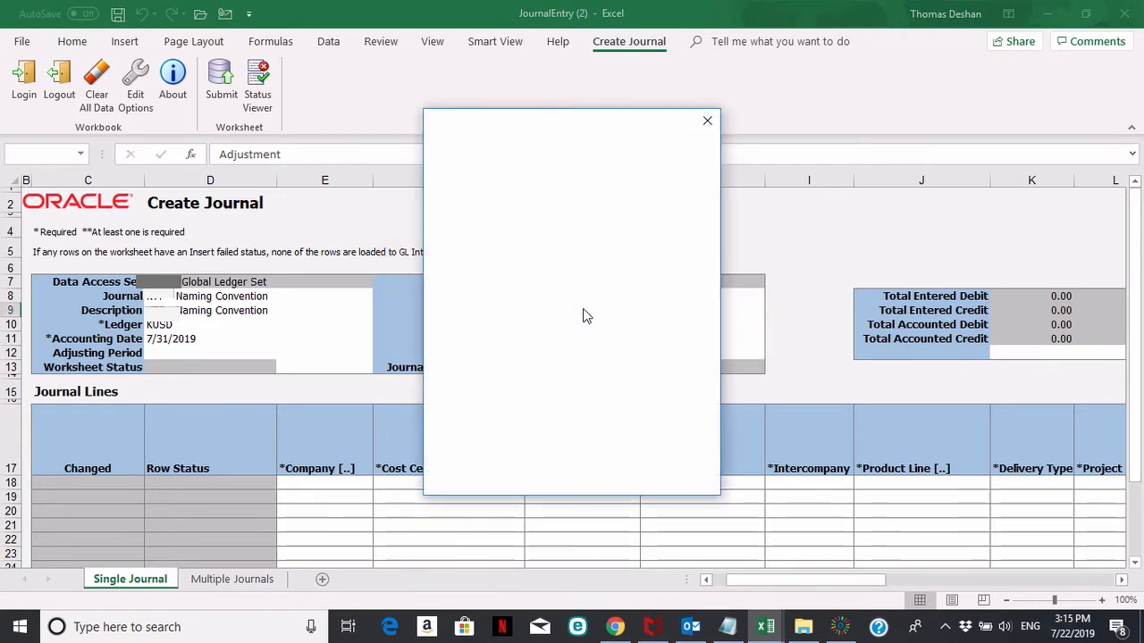
click(528, 178)
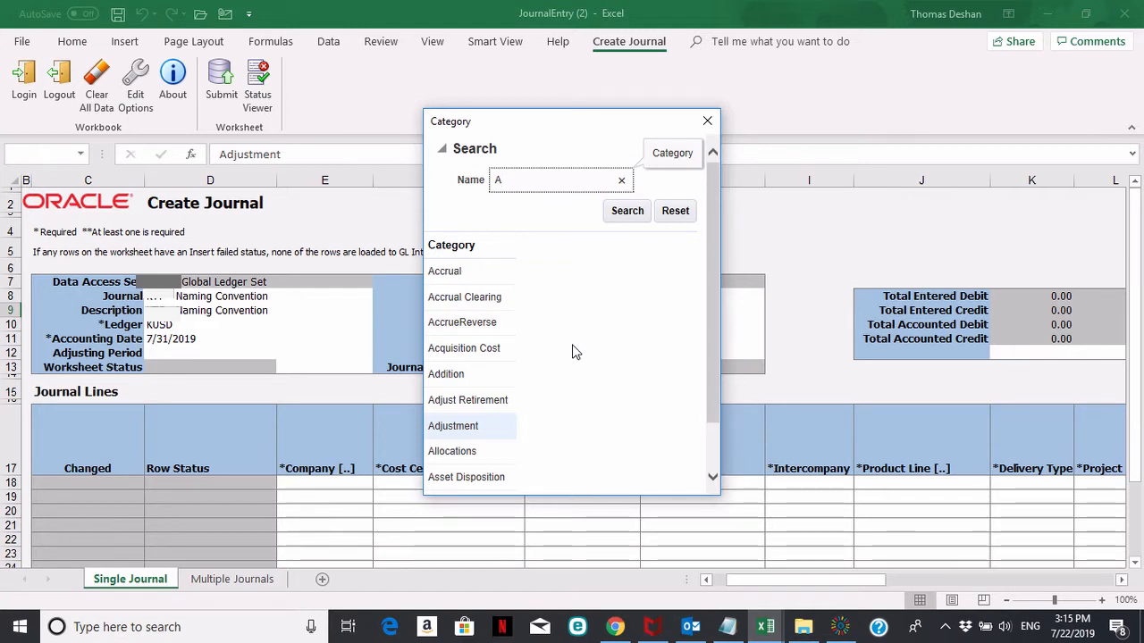
click(478, 322)
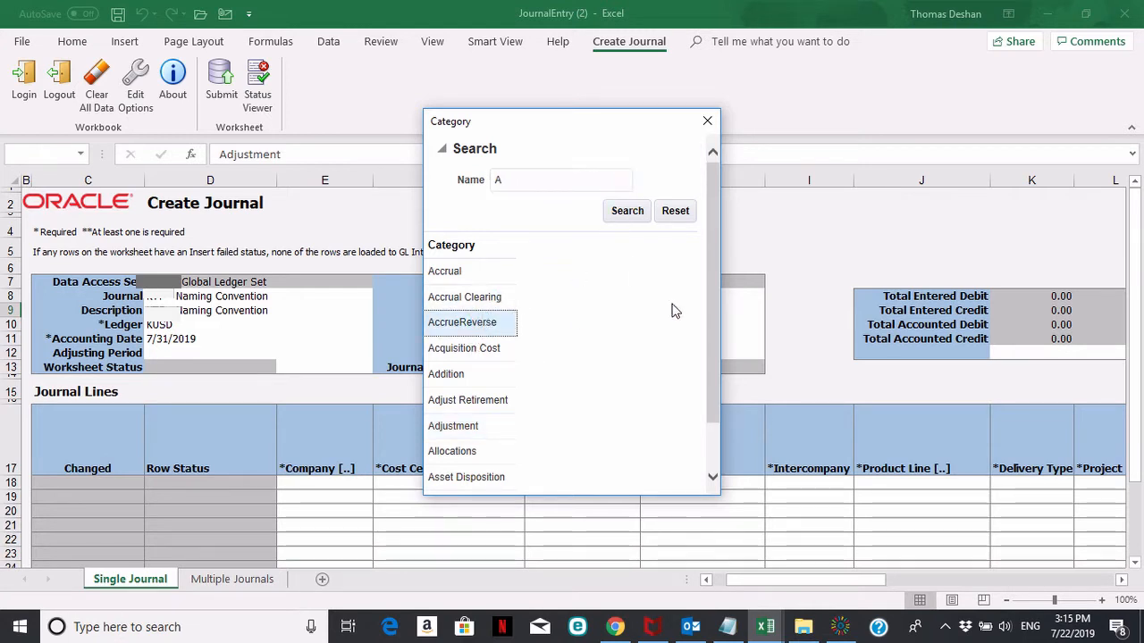
drag(711, 288, 711, 347)
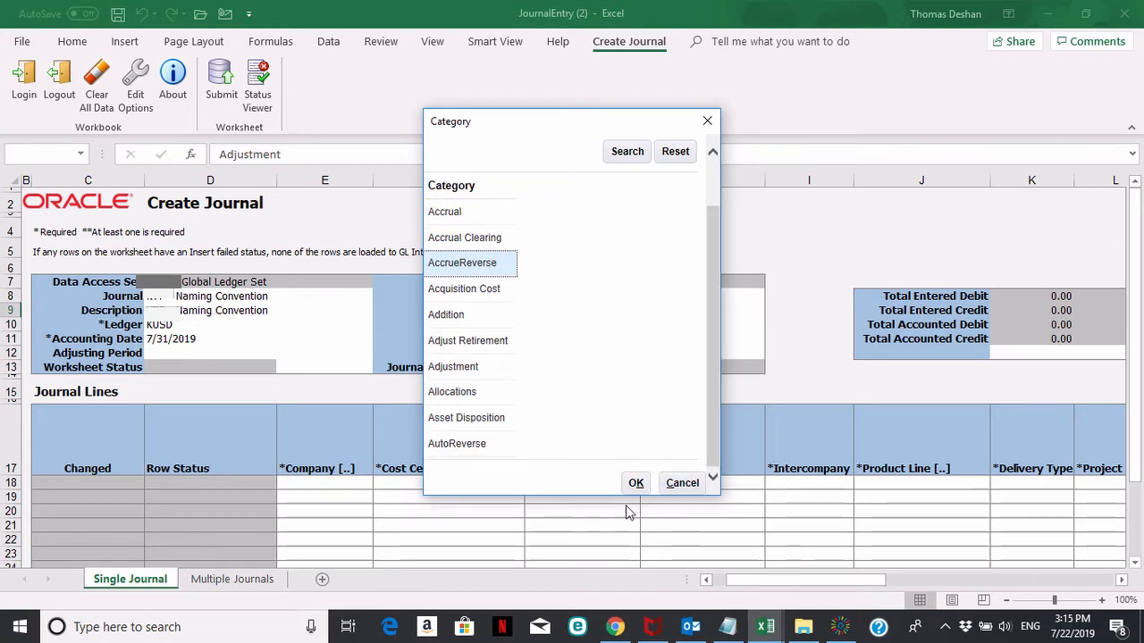
click(635, 484)
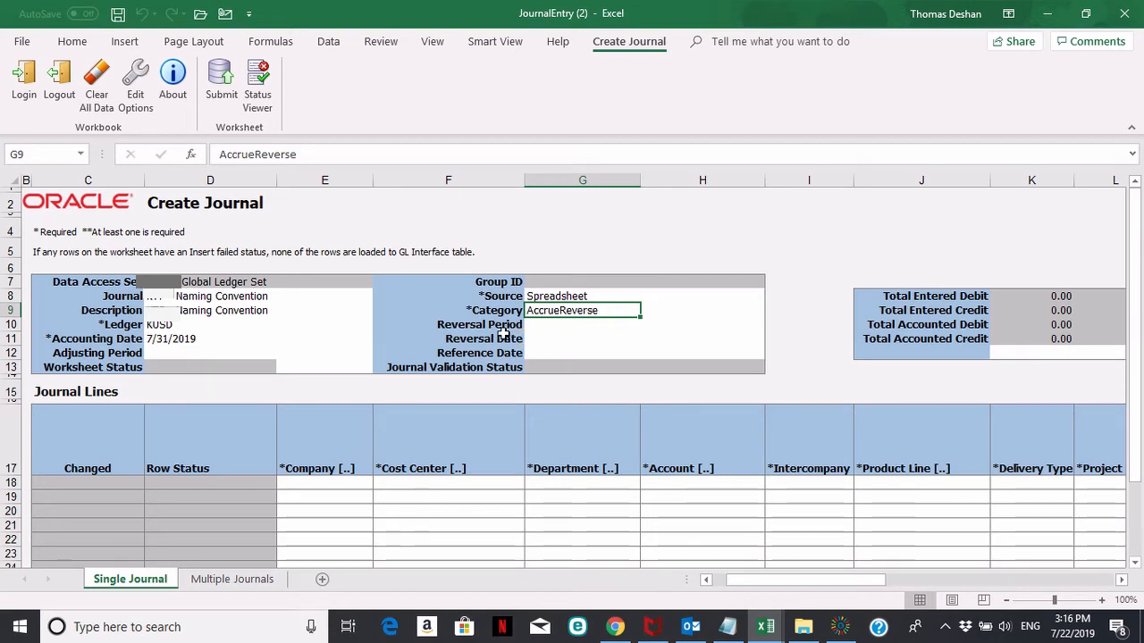
Change the journal's Category to Adjustment.
double_click(606, 311)
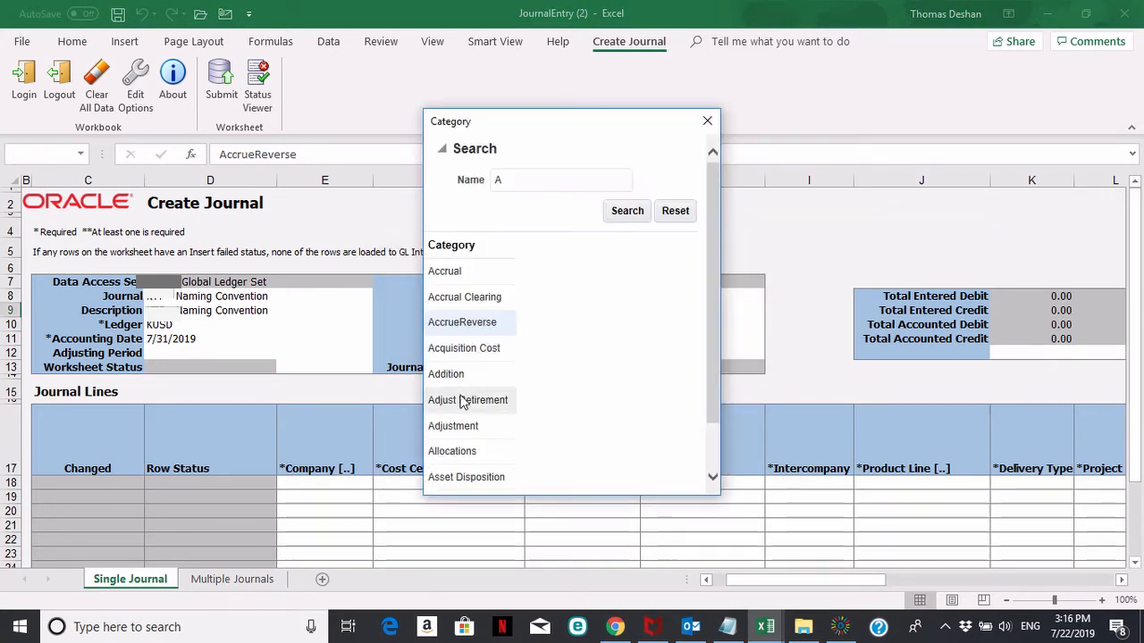
click(455, 425)
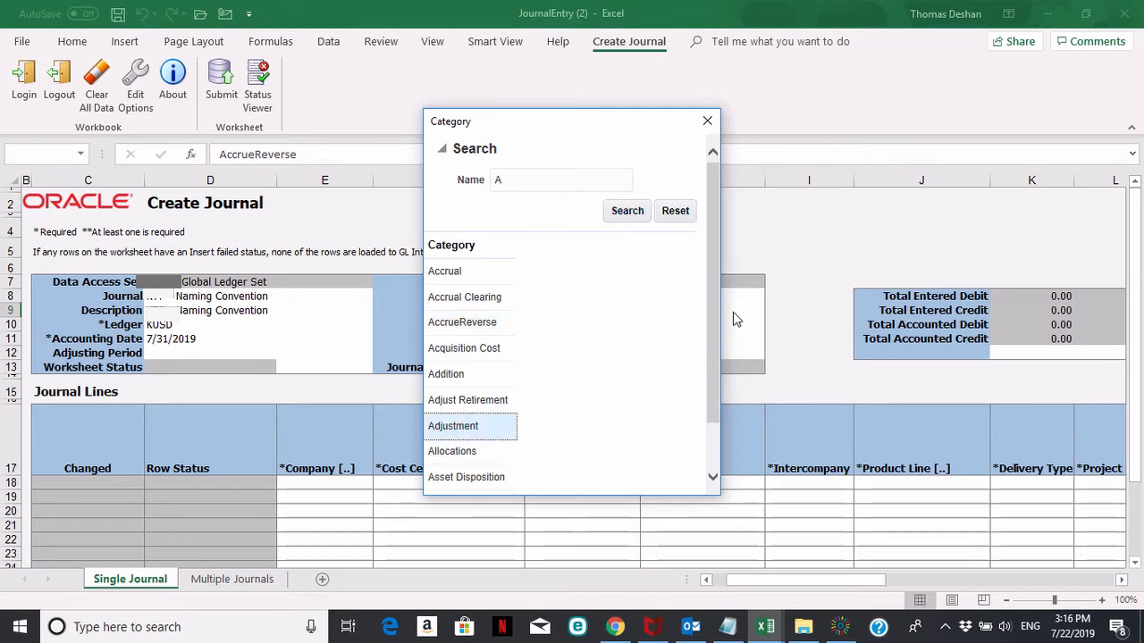
scroll(719, 322, down, 2)
click(636, 483)
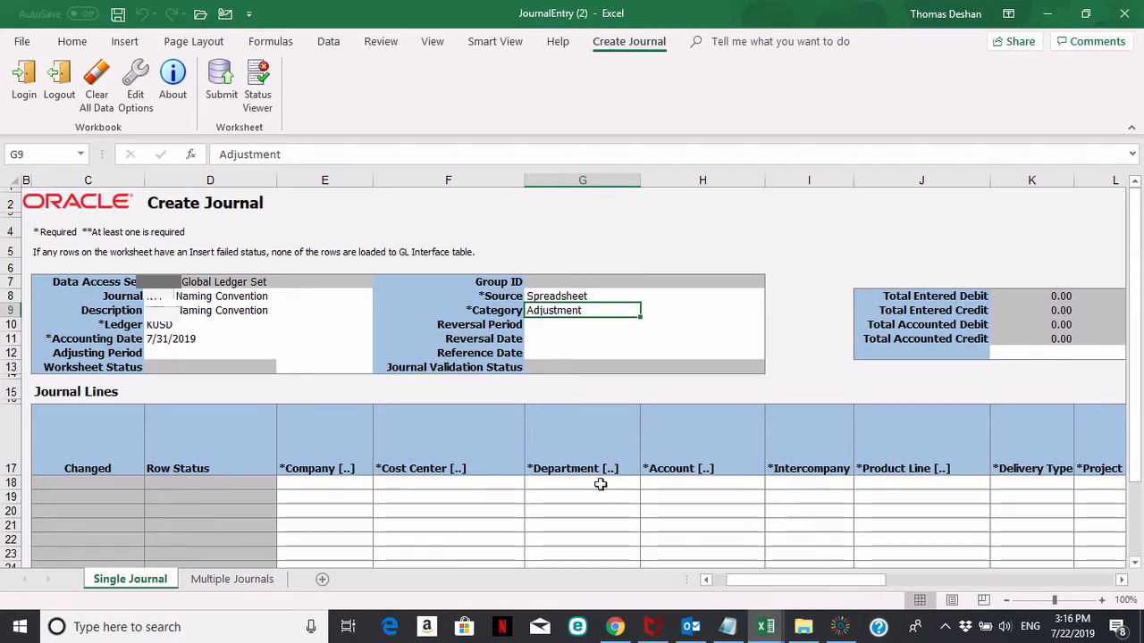
Open the account selector for the first journal line, search the aliases for 501 and choose alias 501263.
click(357, 485)
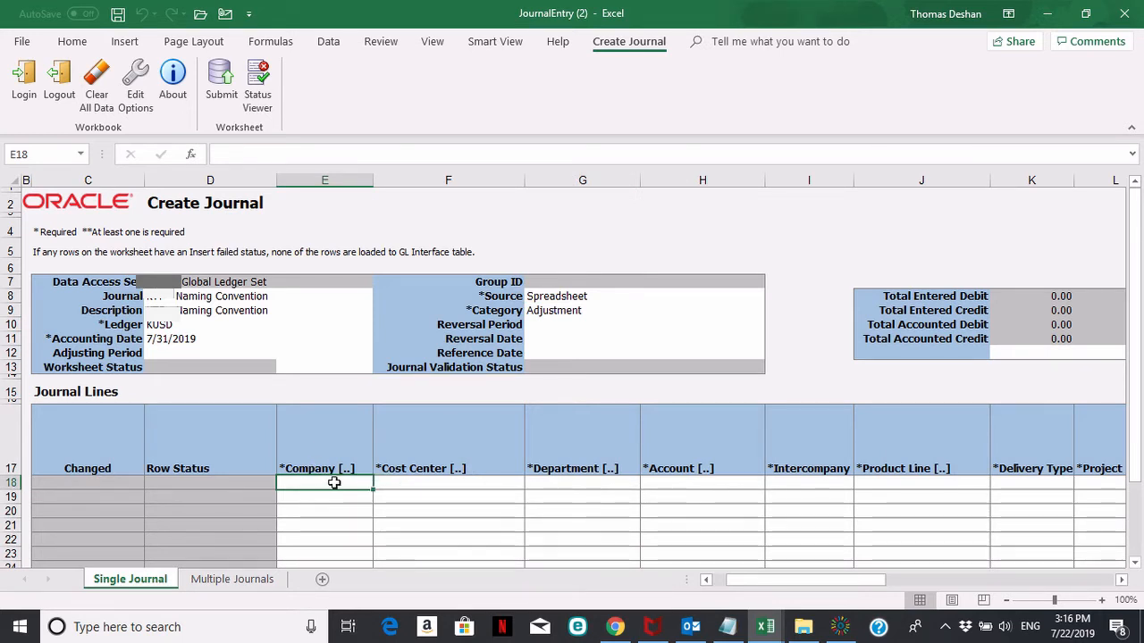
double_click(333, 482)
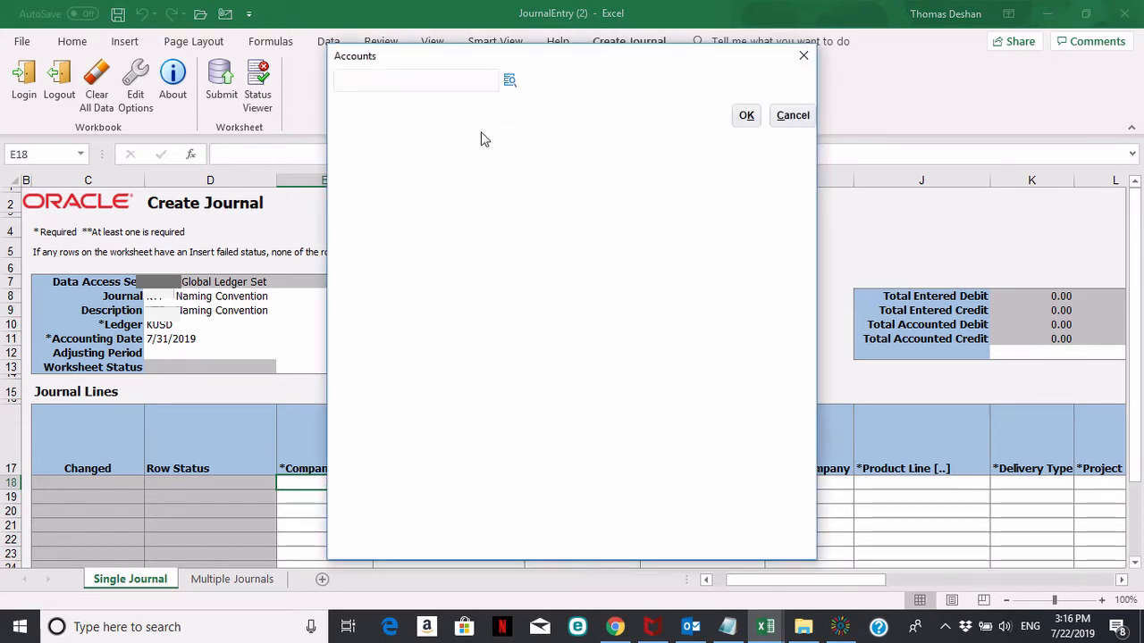
click(511, 83)
click(511, 82)
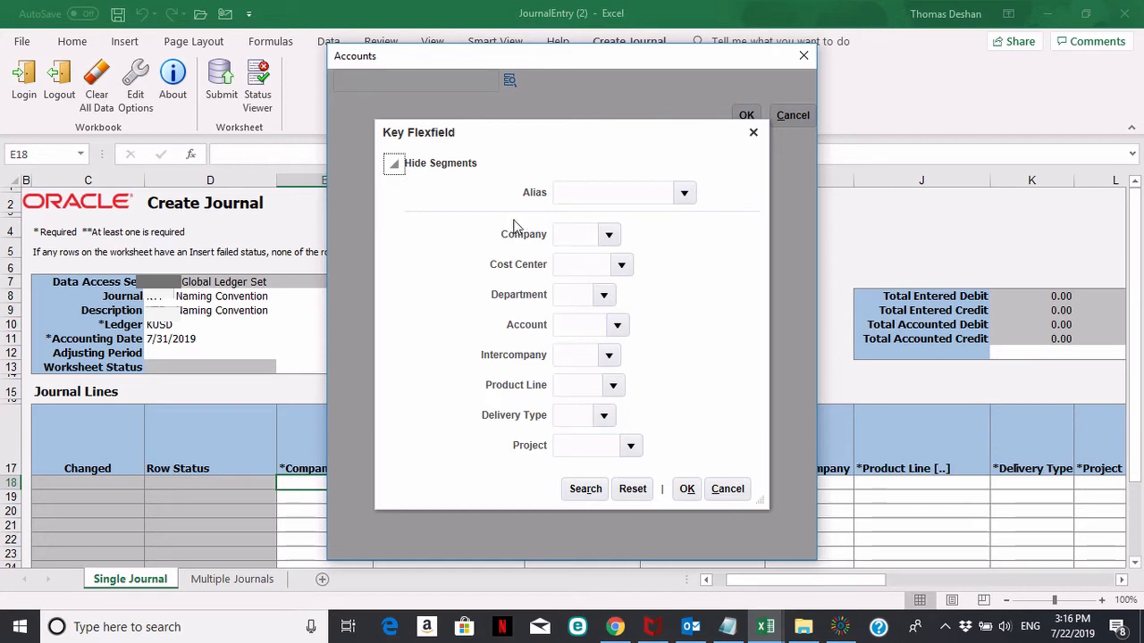
click(685, 195)
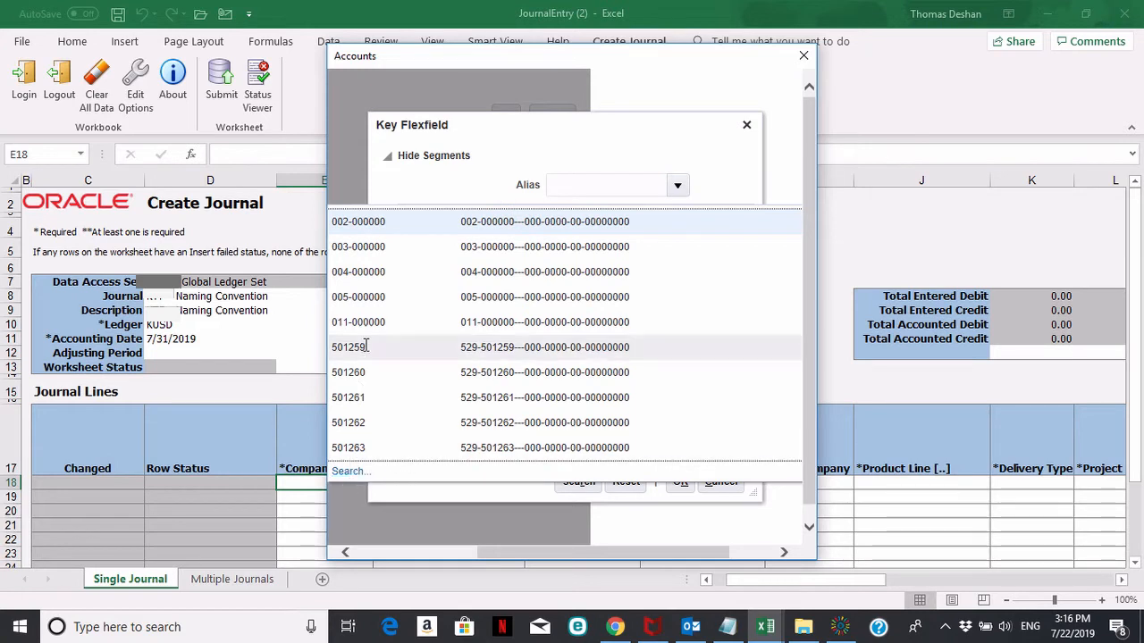
click(351, 475)
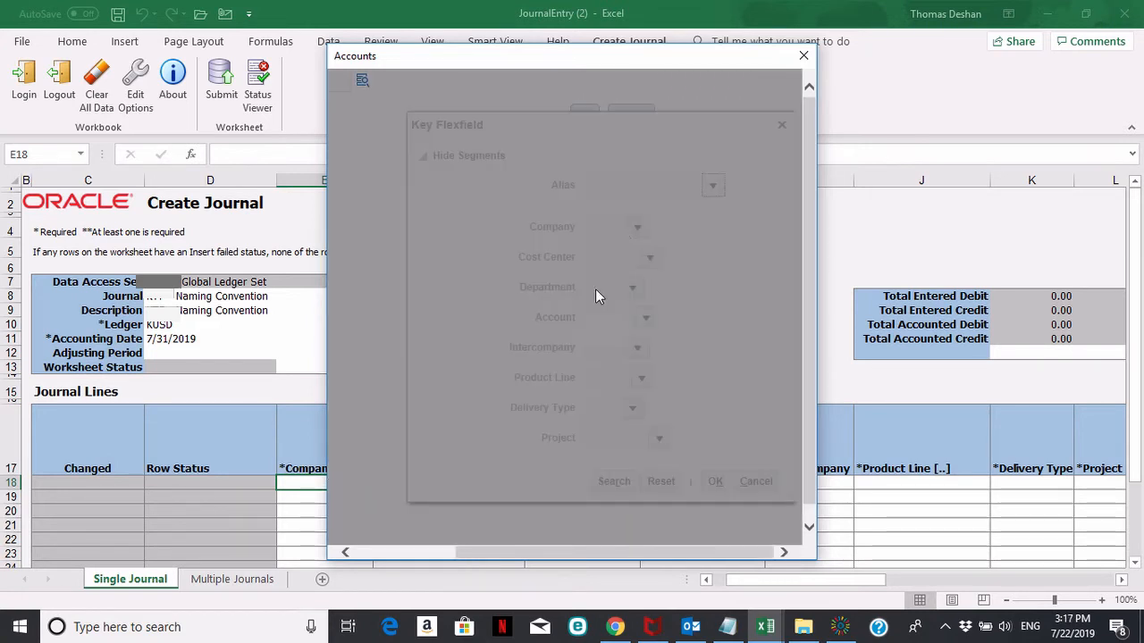
click(531, 179)
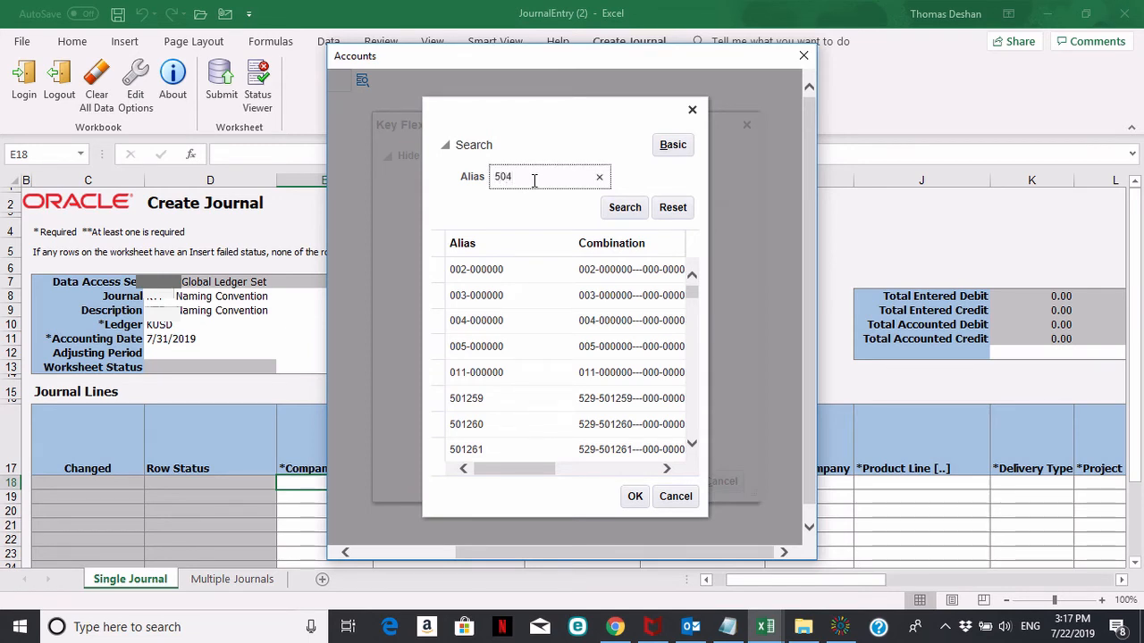
click(616, 209)
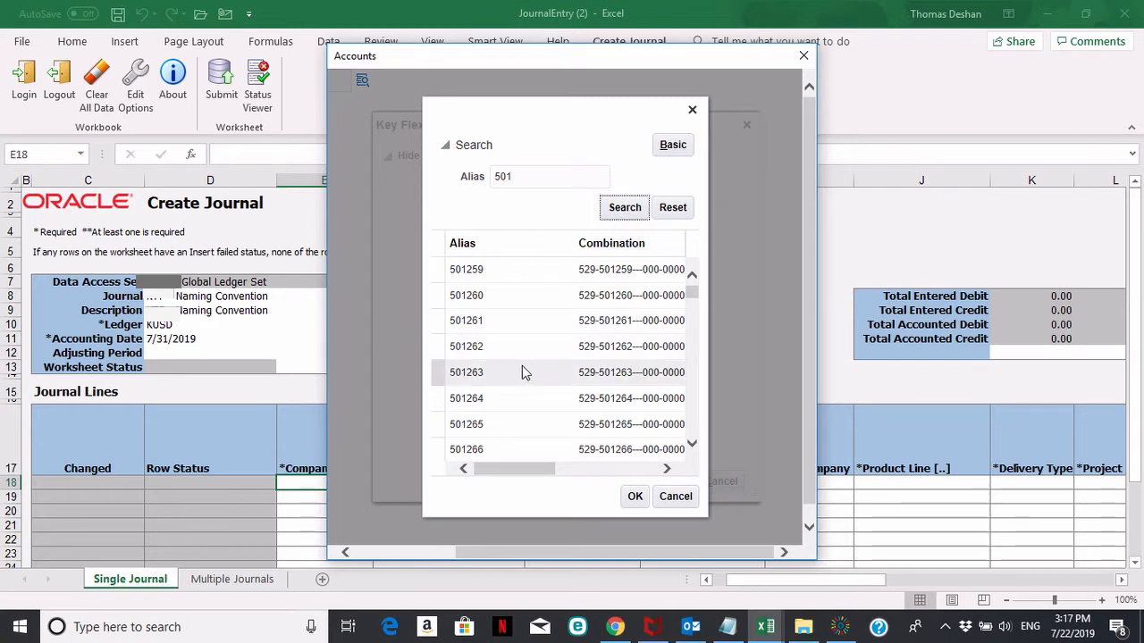
click(501, 377)
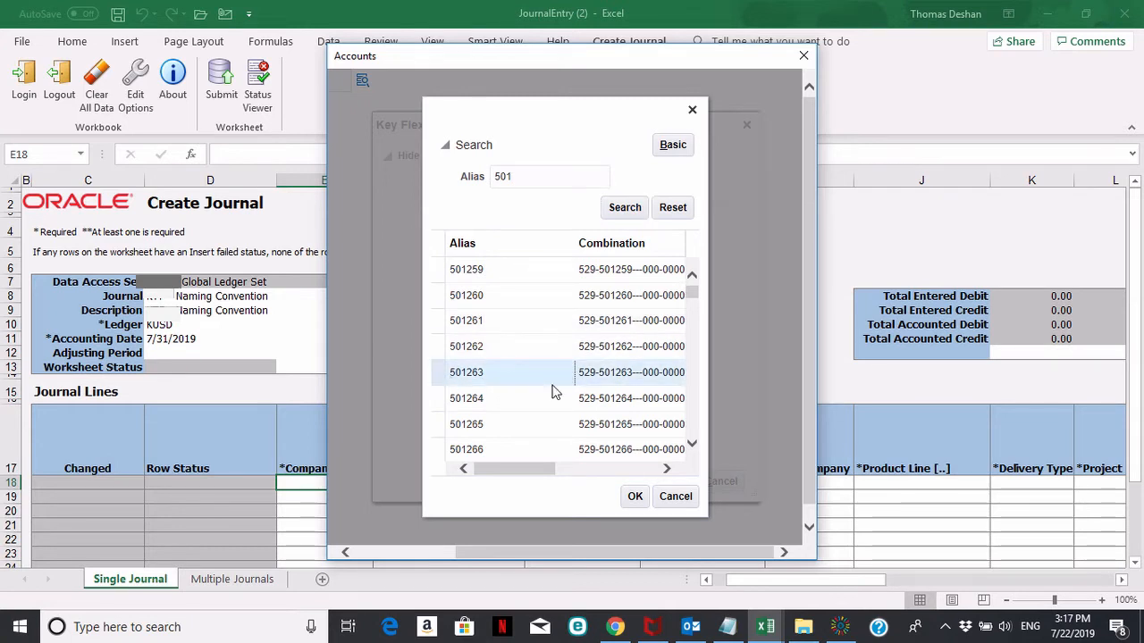
click(634, 497)
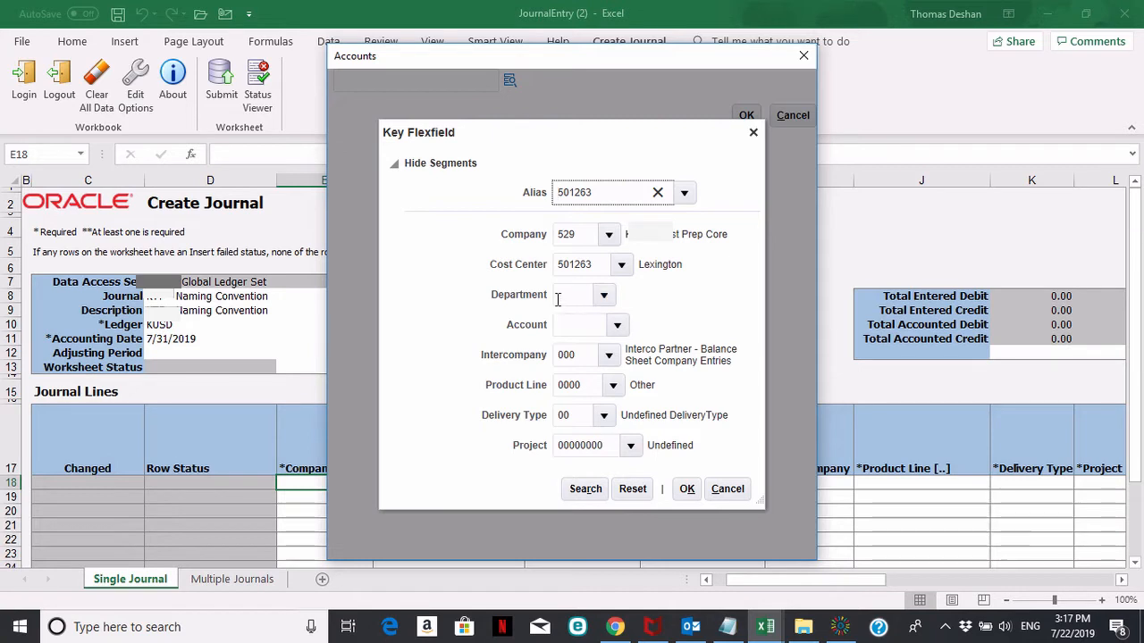
Search the Department values for 53 and select General and Admin Department for the account combination.
click(604, 300)
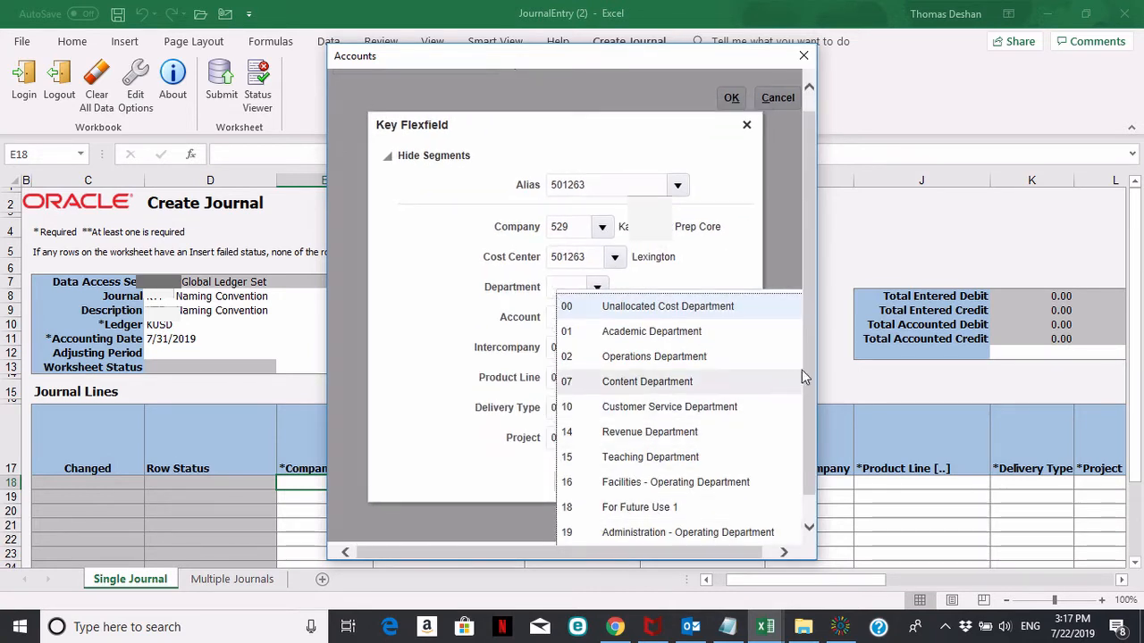
click(583, 532)
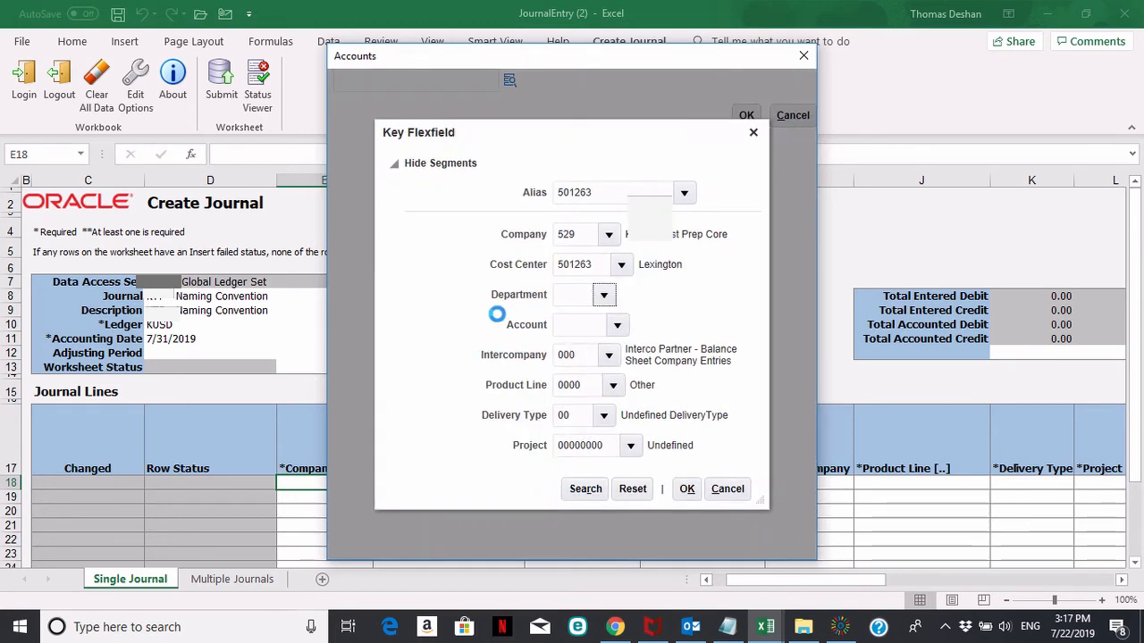
click(552, 184)
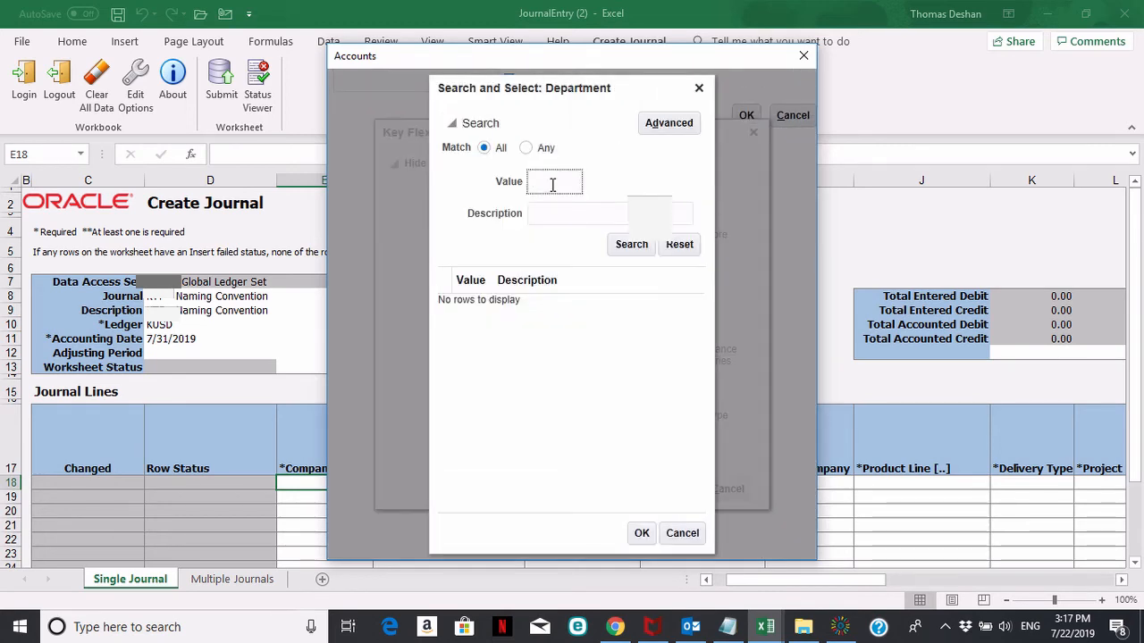
click(630, 245)
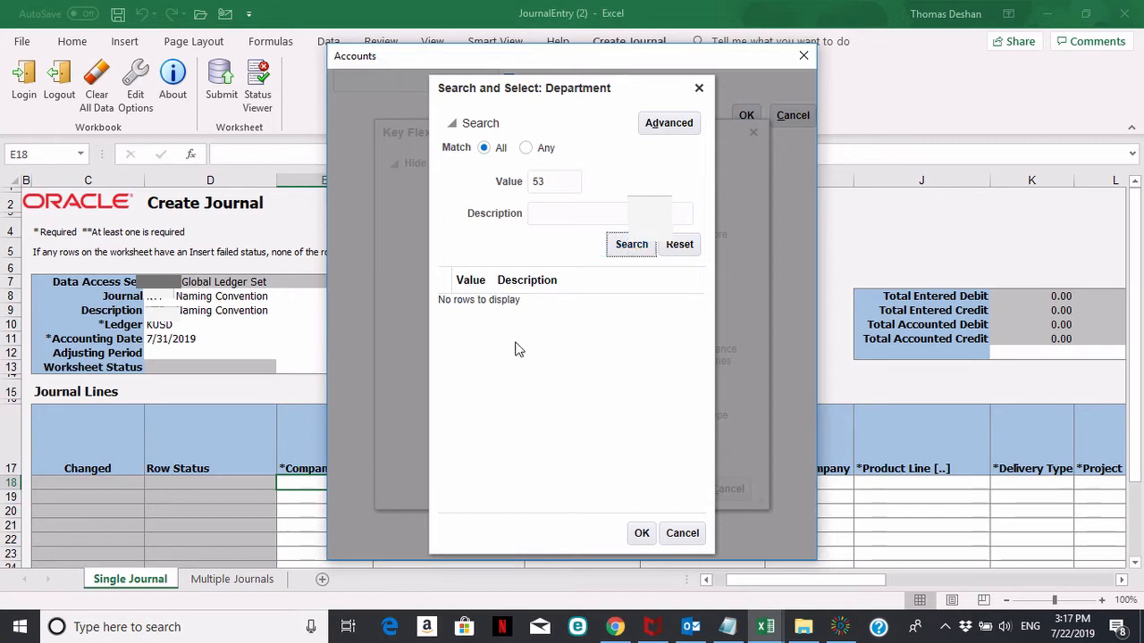
click(495, 306)
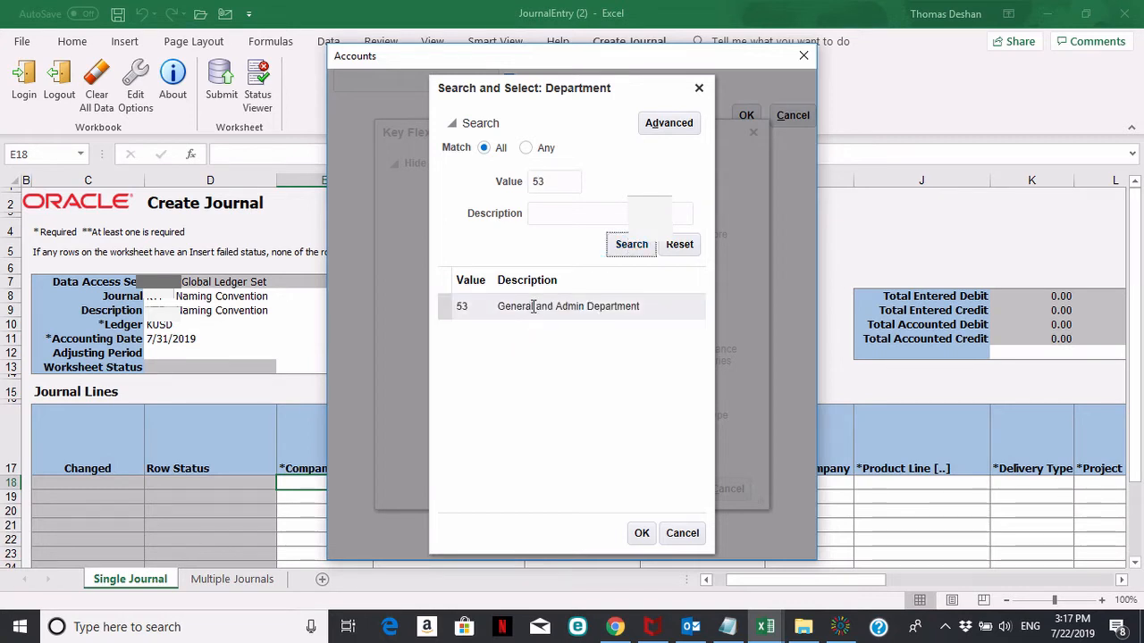
click(642, 534)
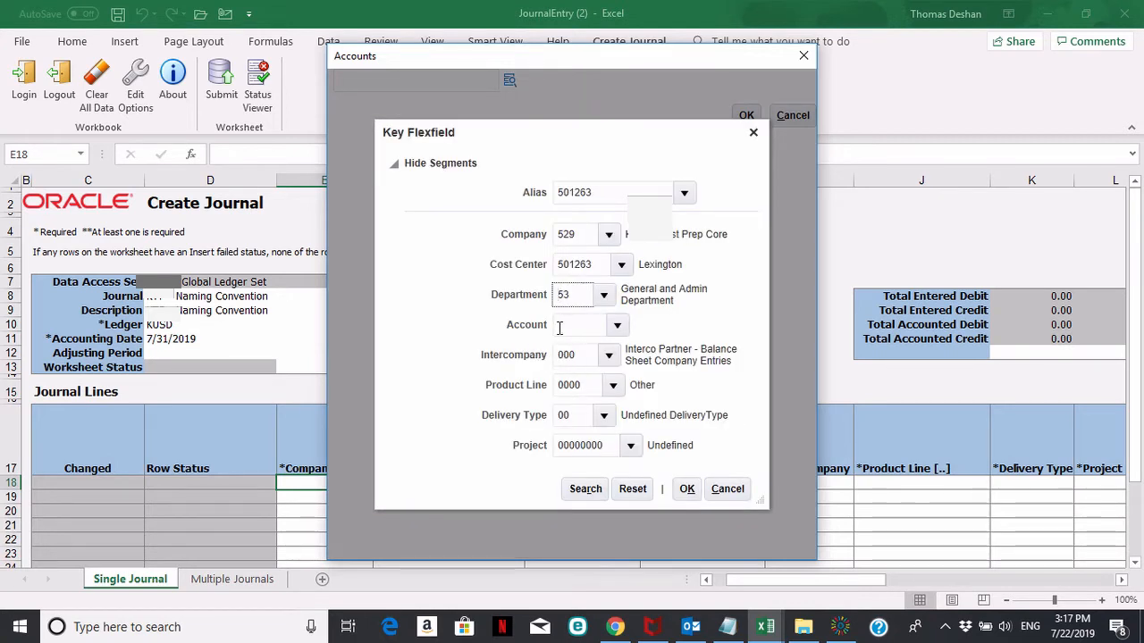
Search the Account values for 7 and select 72209 Parking Subsidy for the account combination.
click(559, 328)
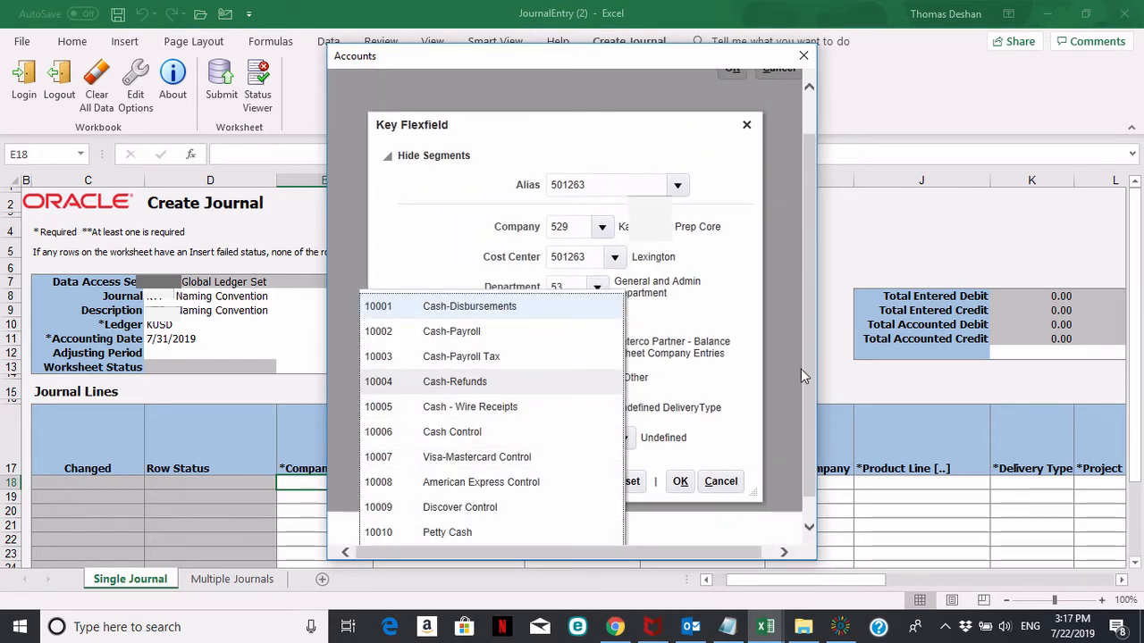
drag(804, 369, 806, 425)
click(385, 531)
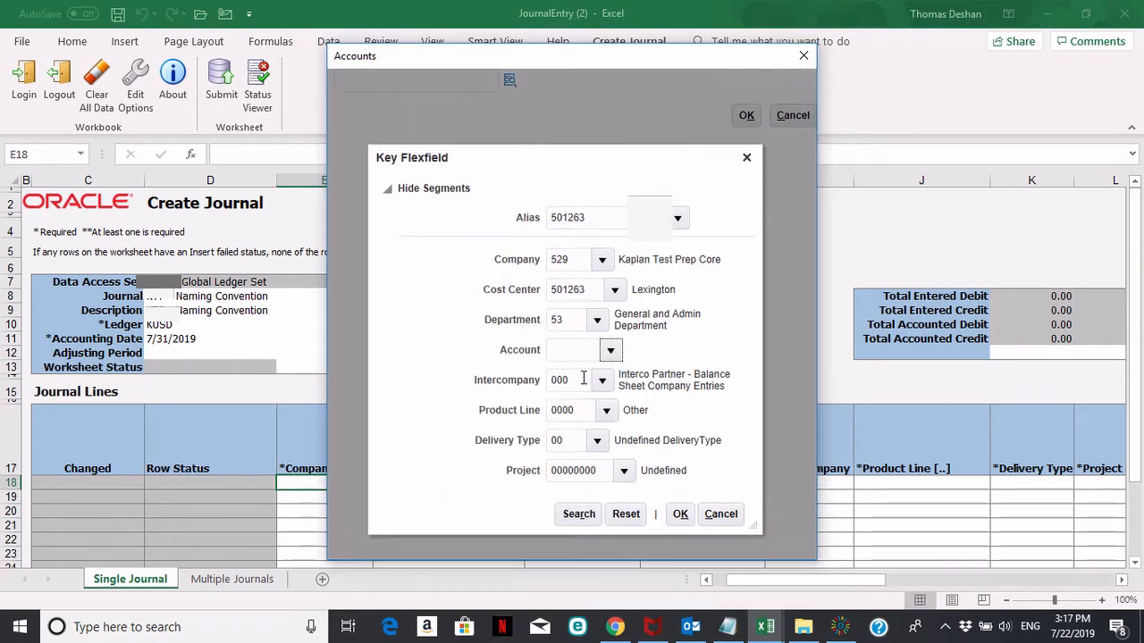
click(566, 183)
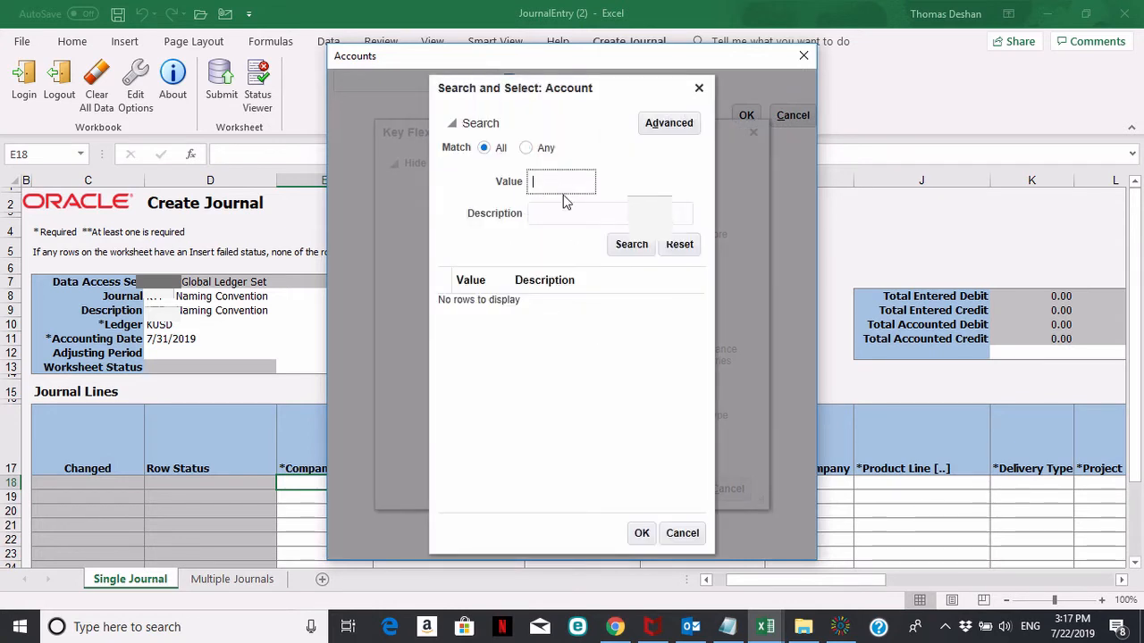
click(631, 246)
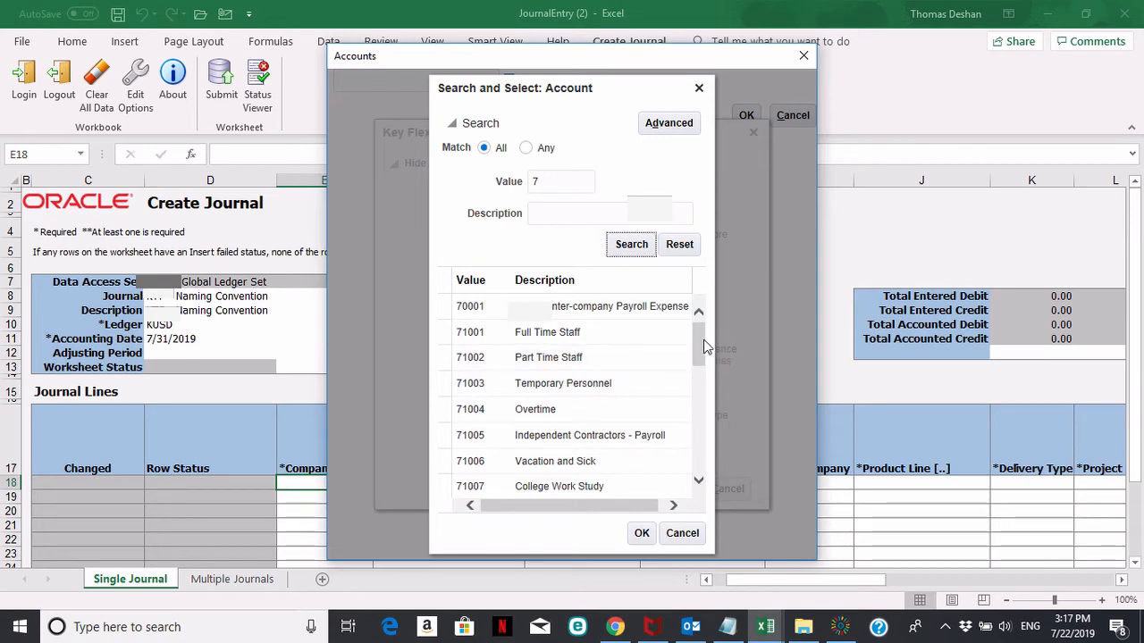
drag(702, 346, 704, 461)
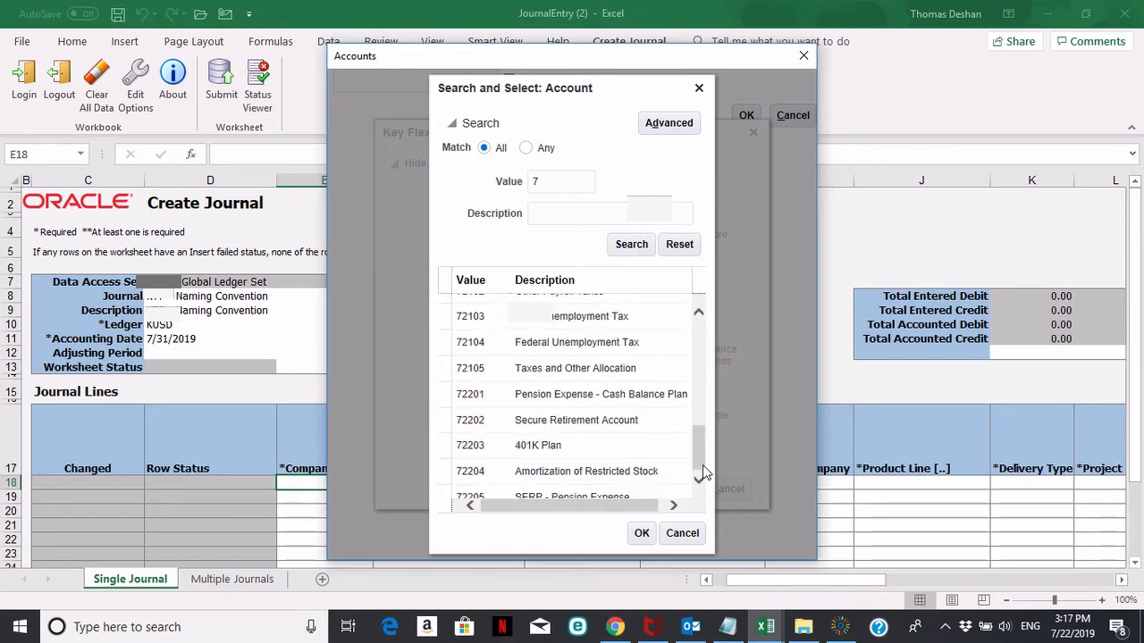
click(701, 484)
click(701, 484)
click(701, 484)
click(701, 484)
click(701, 484)
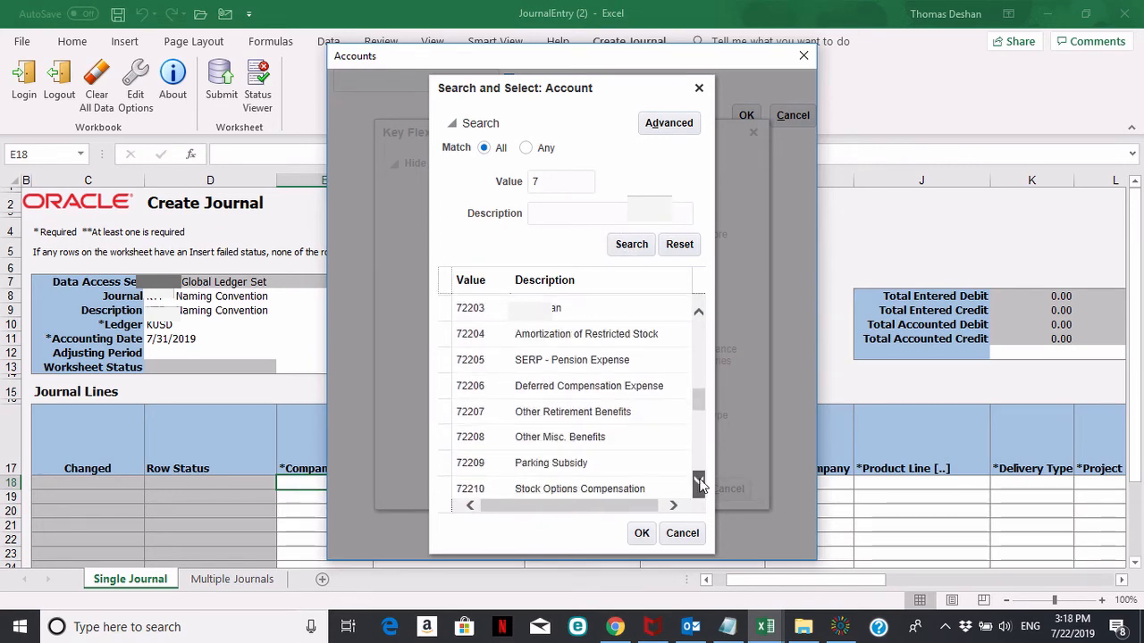
click(702, 483)
click(701, 484)
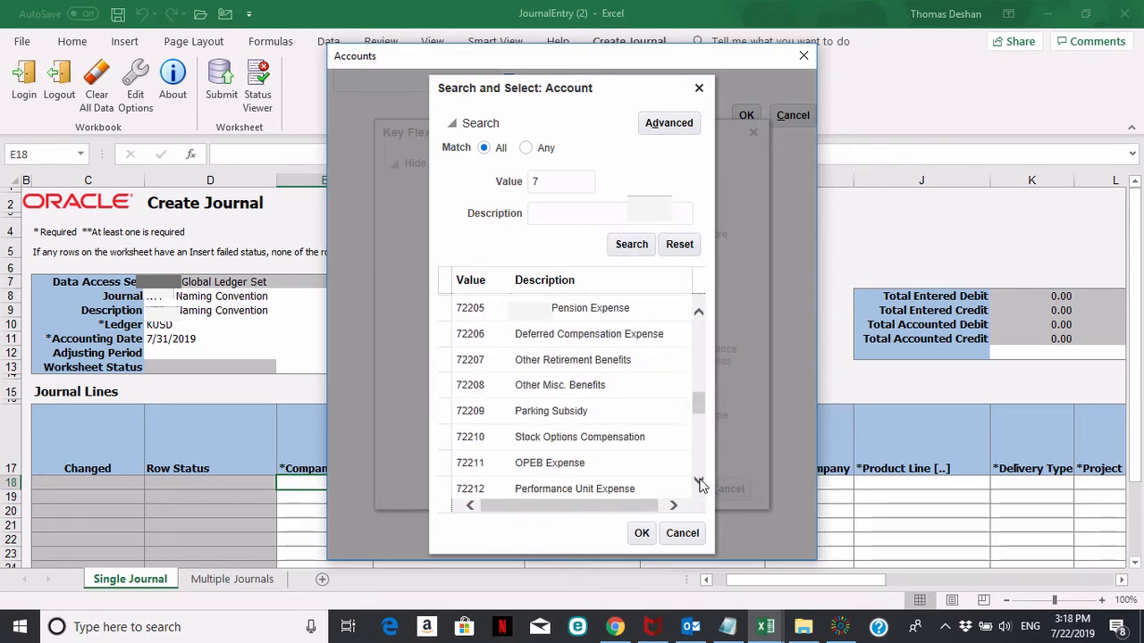
click(565, 410)
click(642, 532)
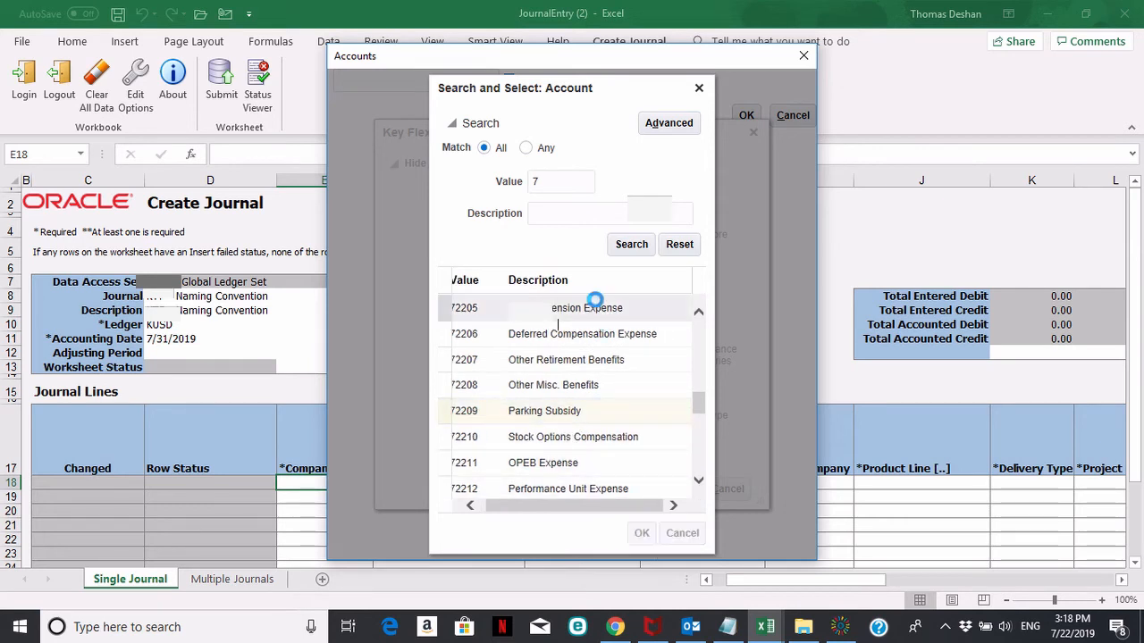
Set the Delivery Type to 07 and insert the completed account combination into the first journal line.
click(581, 356)
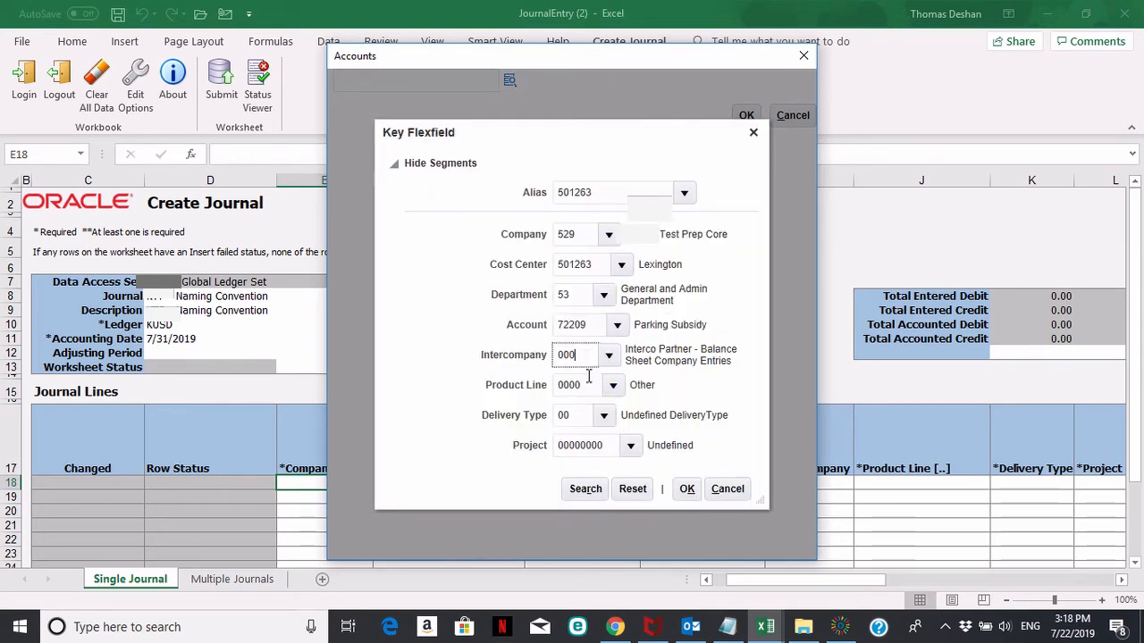
click(589, 386)
click(584, 416)
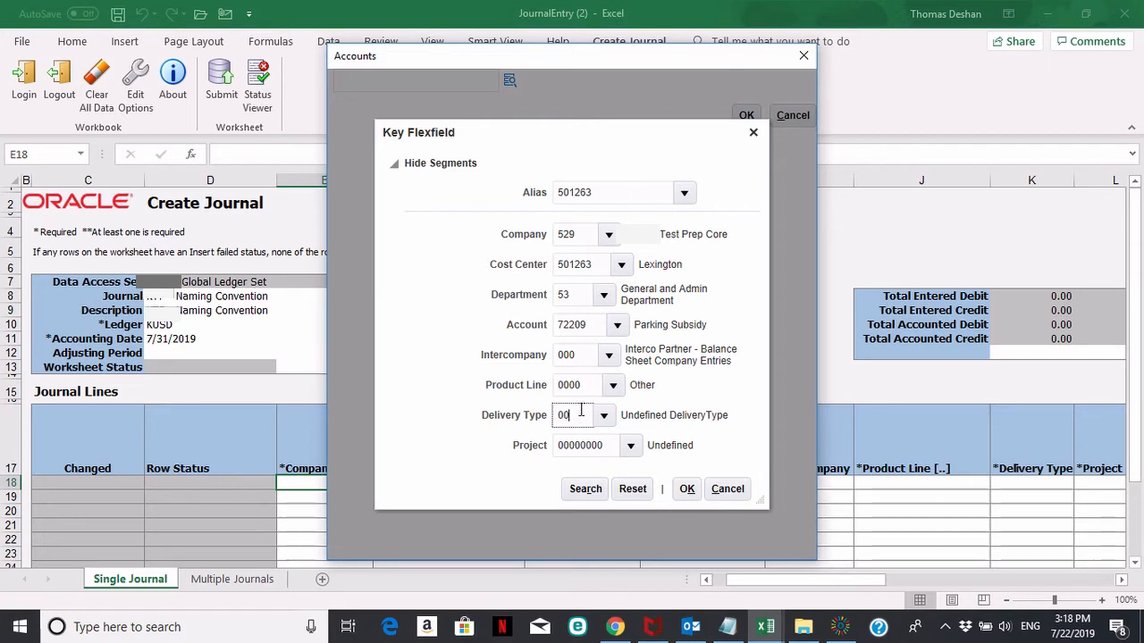
drag(581, 416, 548, 418)
text(07)
click(610, 455)
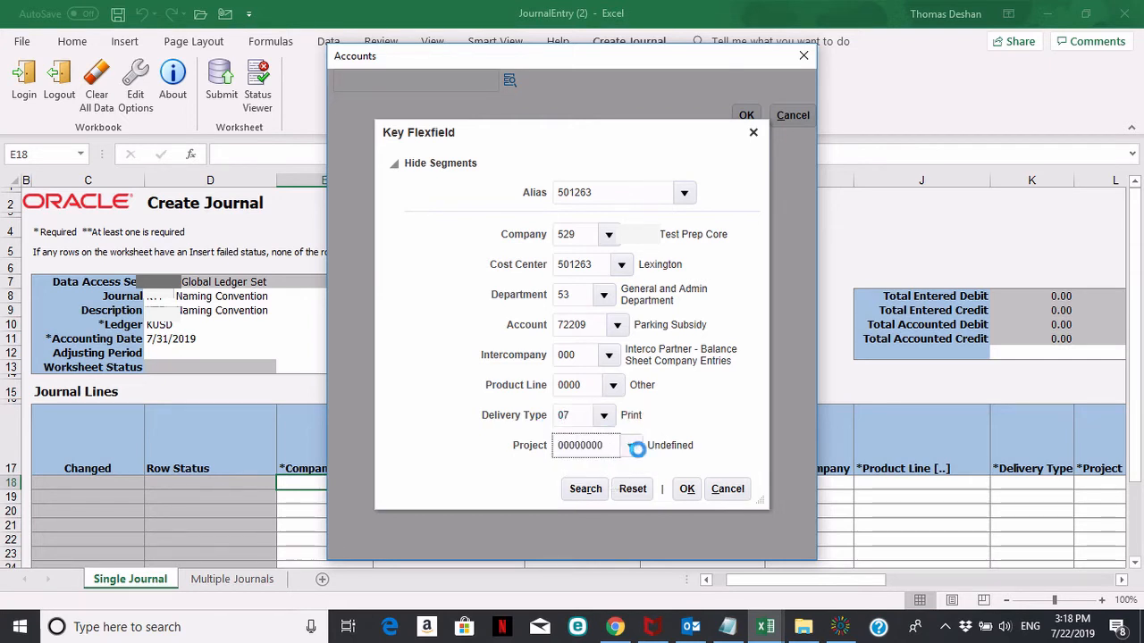
click(685, 491)
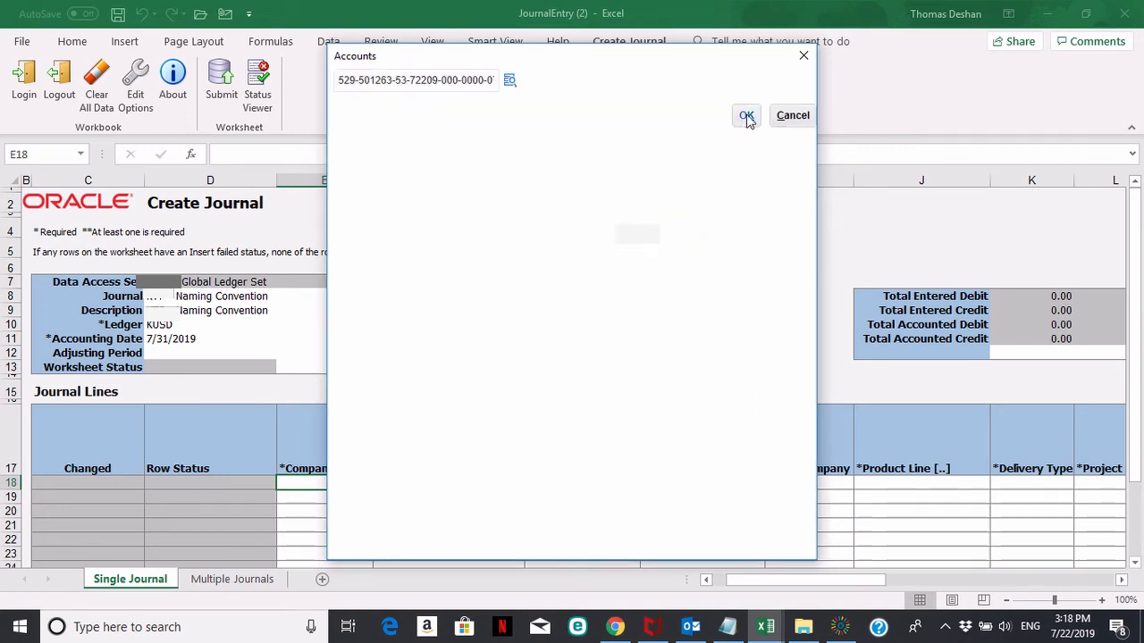
click(747, 118)
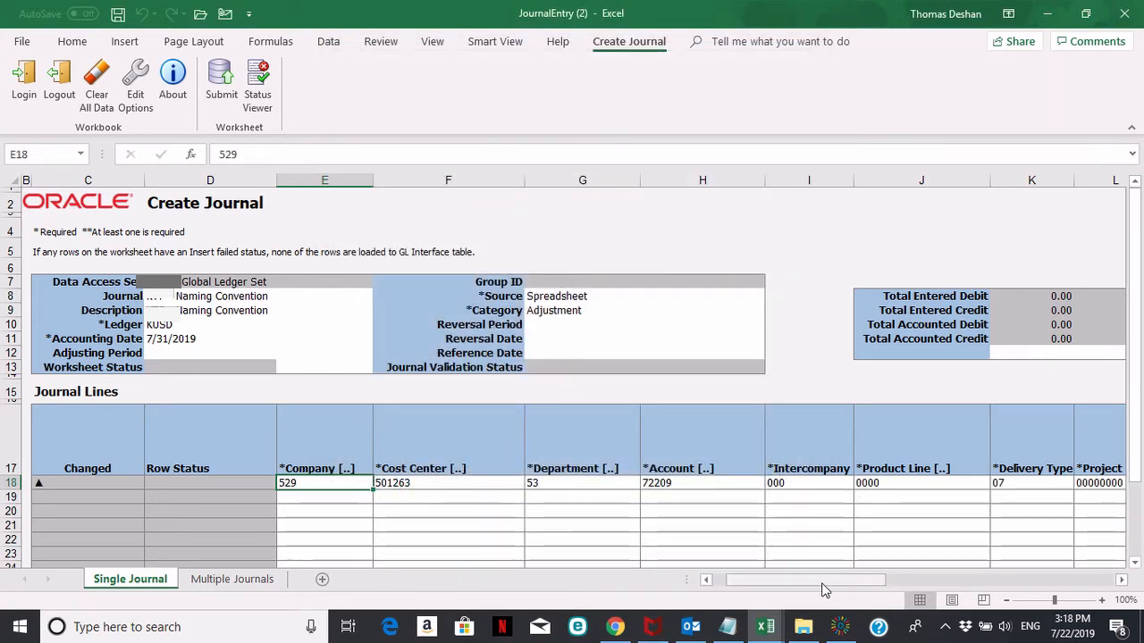
Set the first journal line's Currency to USD and its Entered Debit to 1000.
drag(842, 585, 891, 590)
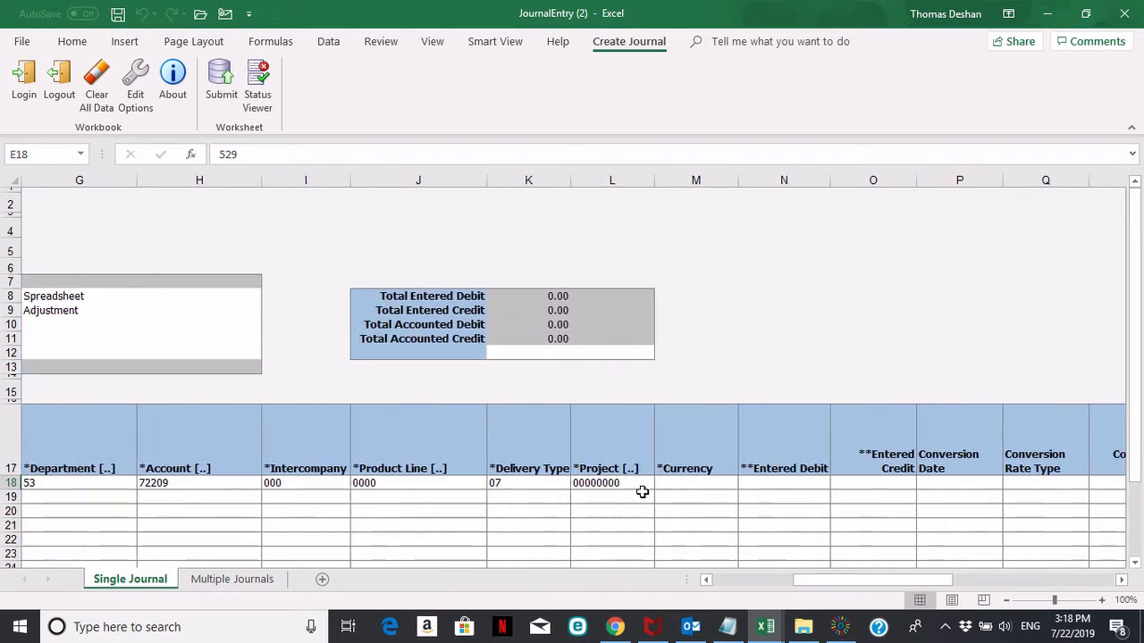
click(704, 487)
click(746, 485)
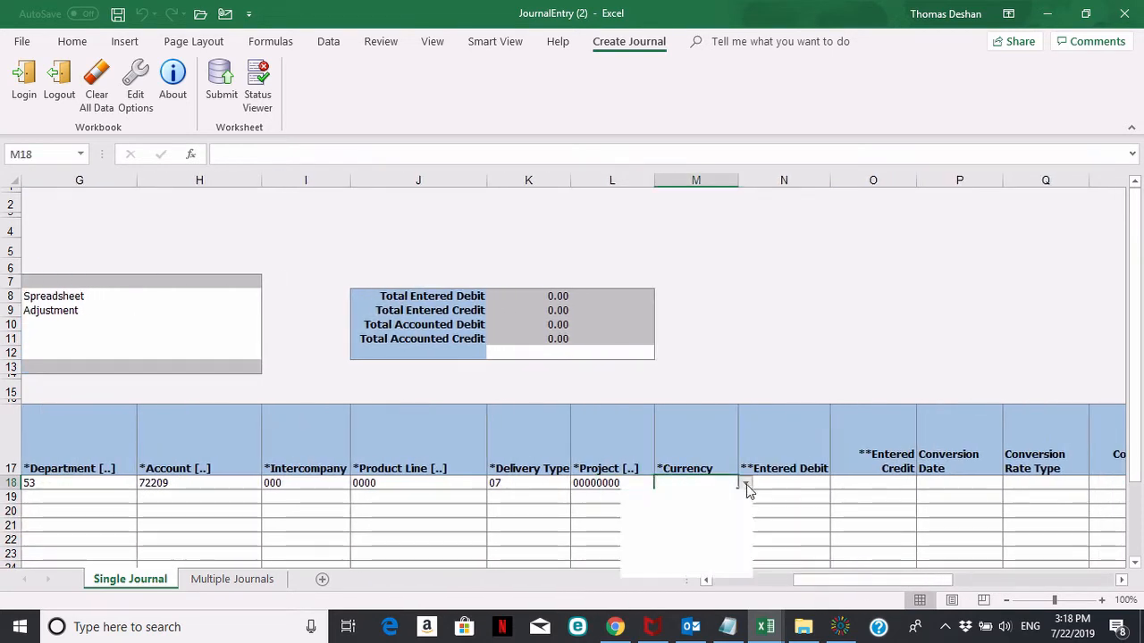
click(662, 505)
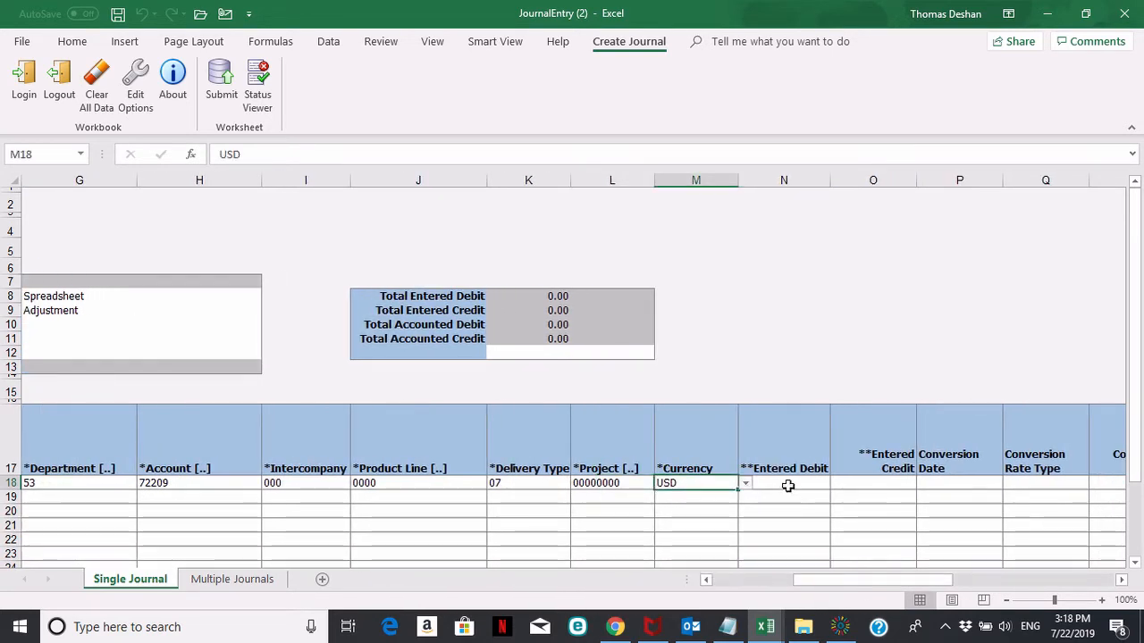
click(787, 485)
text(1000)
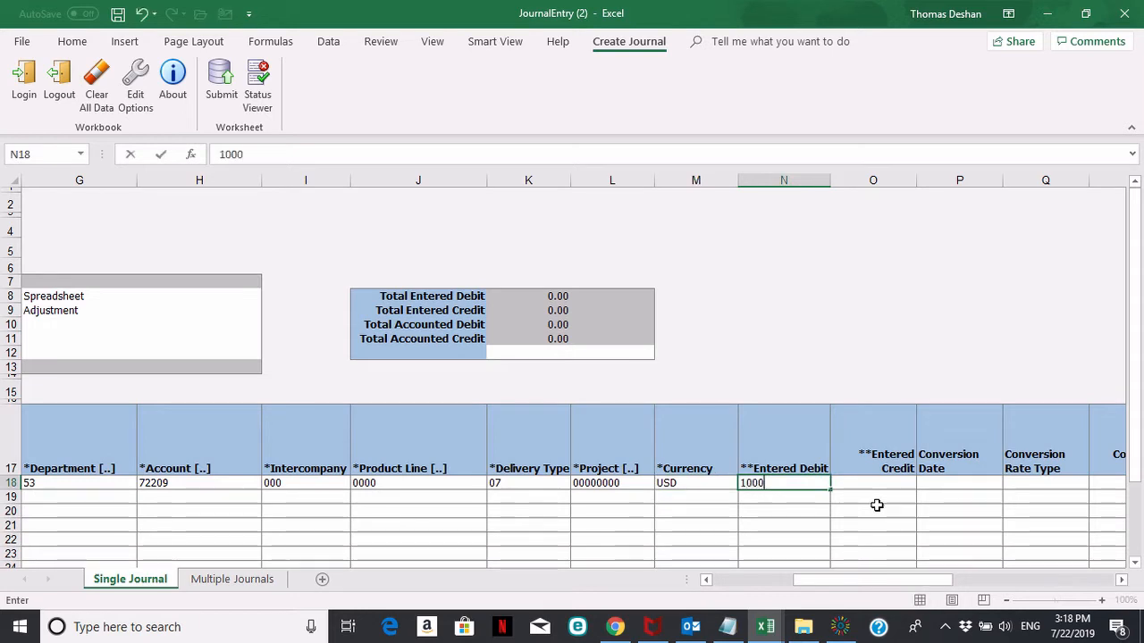
Commit the first journal line's Entered Debit and open the account selector from the second line's Company cell.
key(Return)
key(Left)
key(Left)
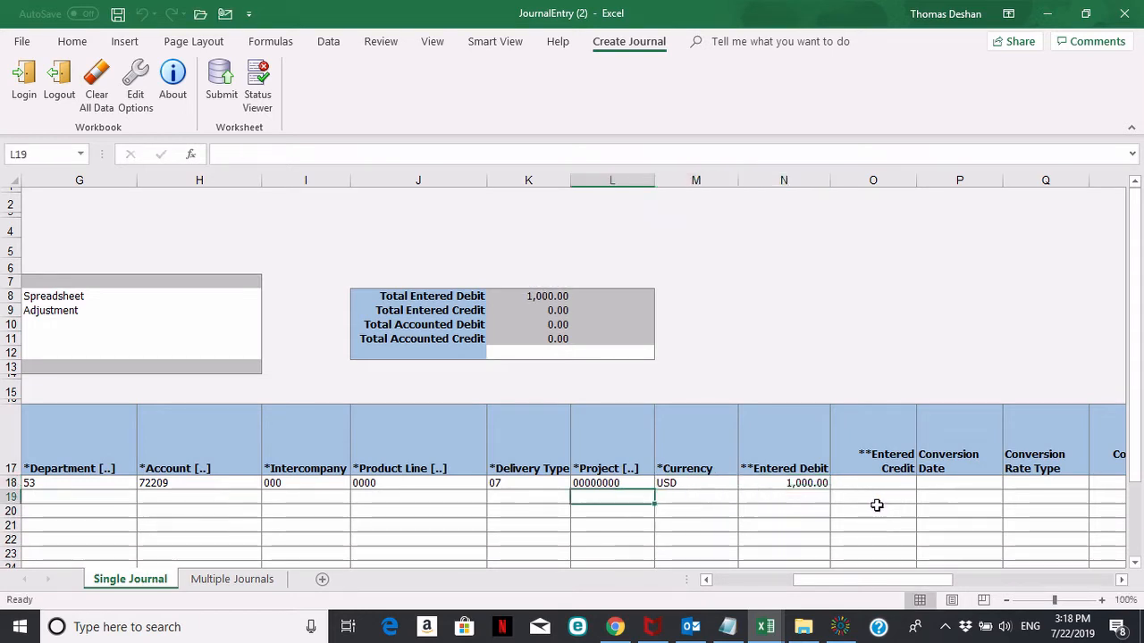
key(Left)
key(Left)
key(Left)
key(Left)
key(Left)
key(Left)
key(Left)
key(Left)
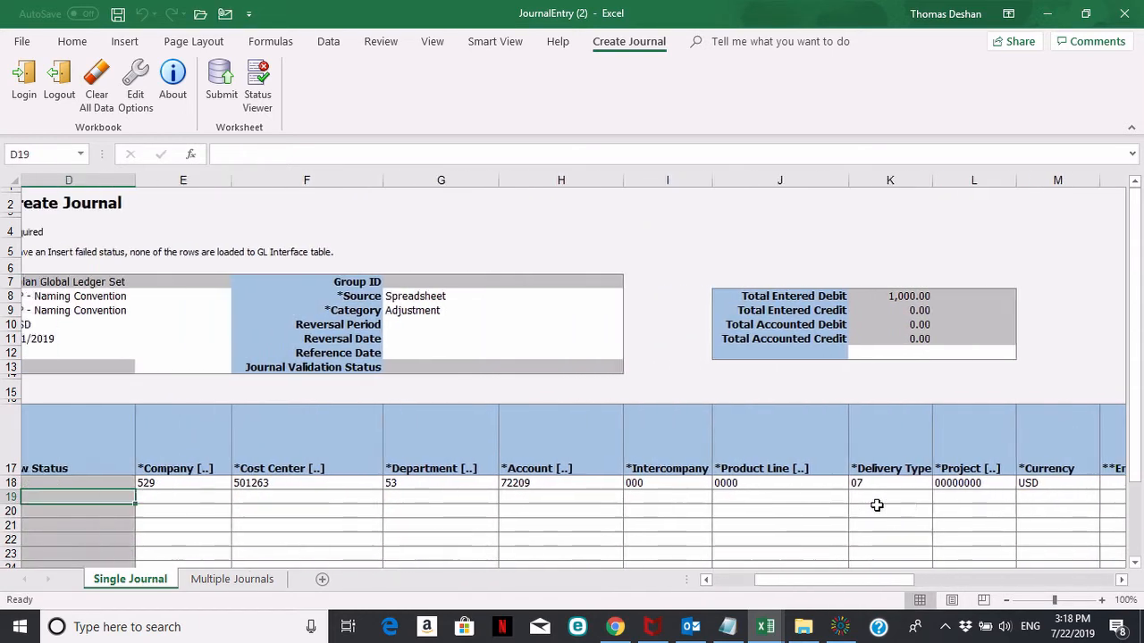
key(Right)
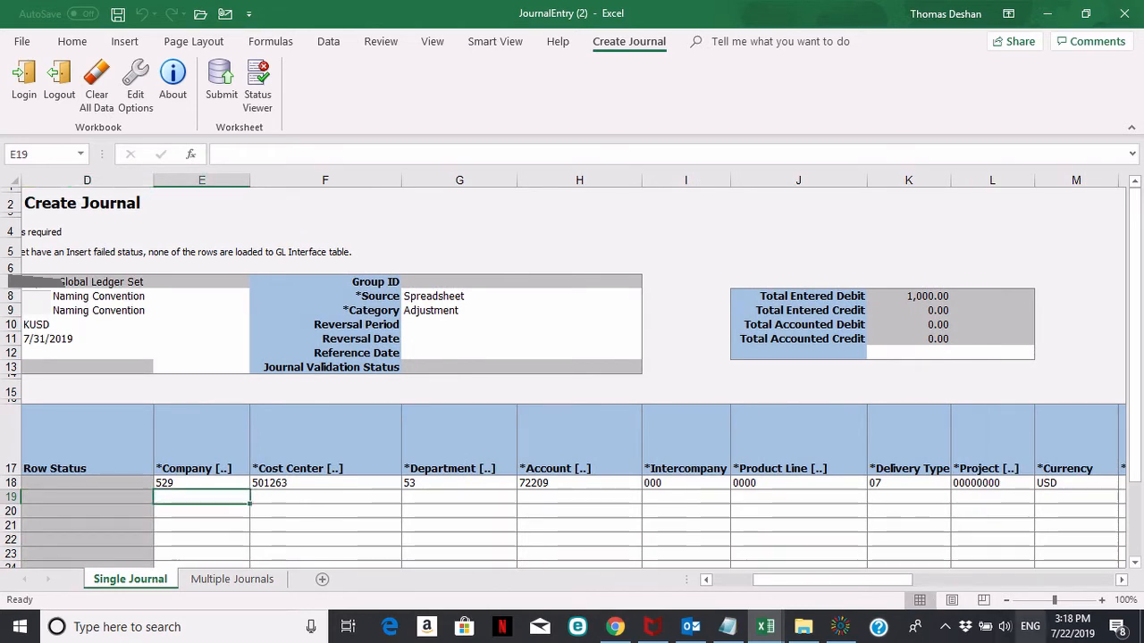
double_click(205, 497)
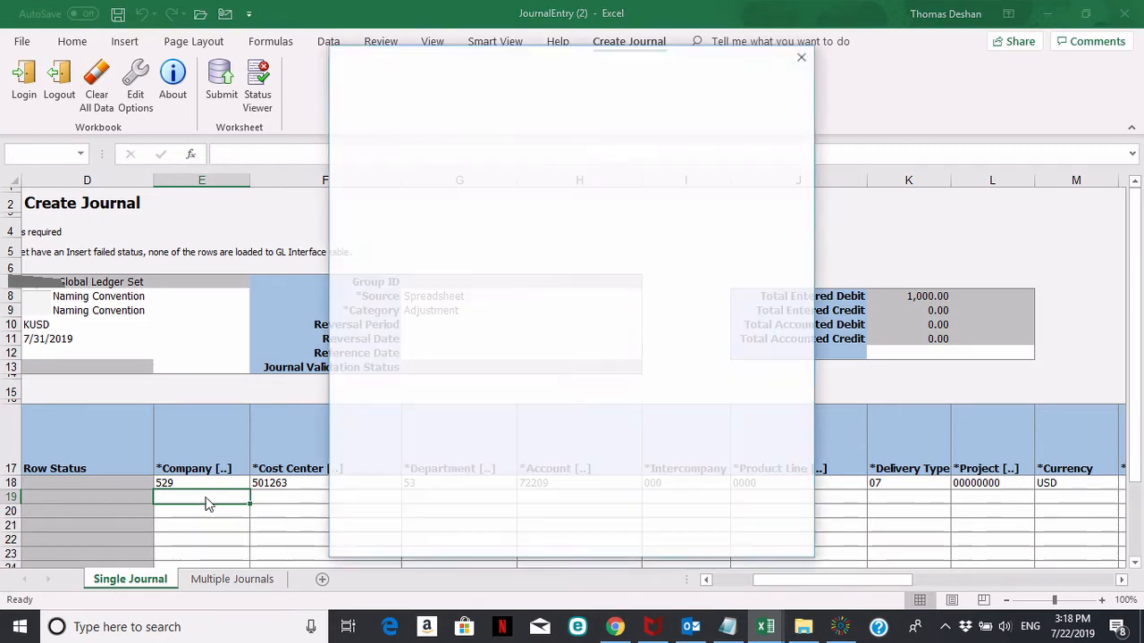
Set Company to 529 and Cost Center to 000000 as the segment criteria for the second journal line.
click(583, 235)
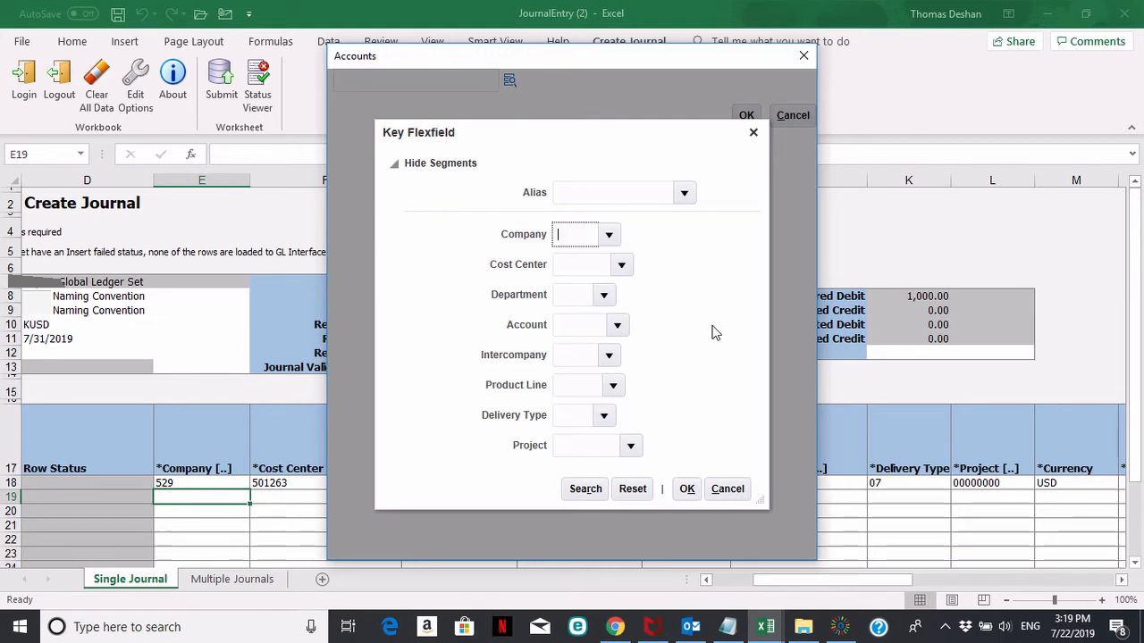
text(529)
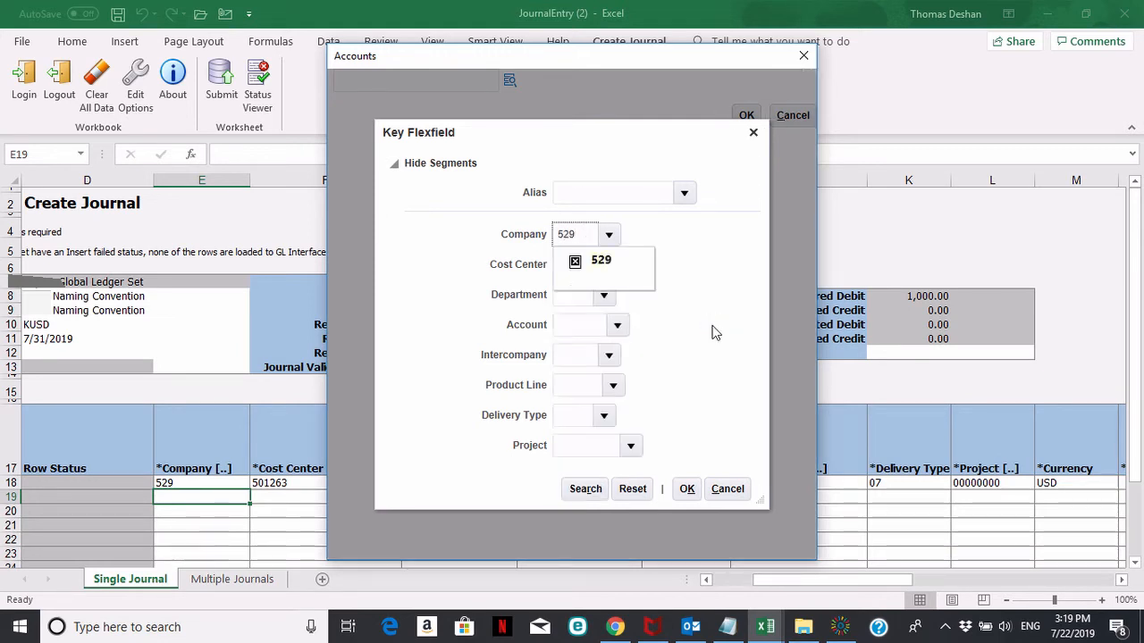
click(603, 264)
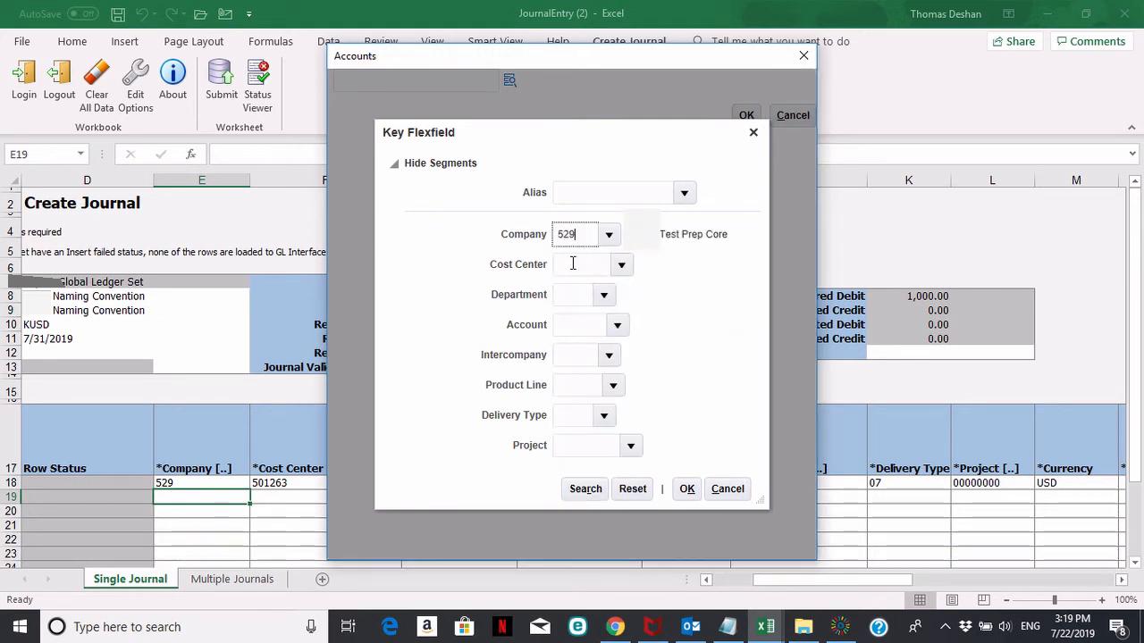
click(572, 263)
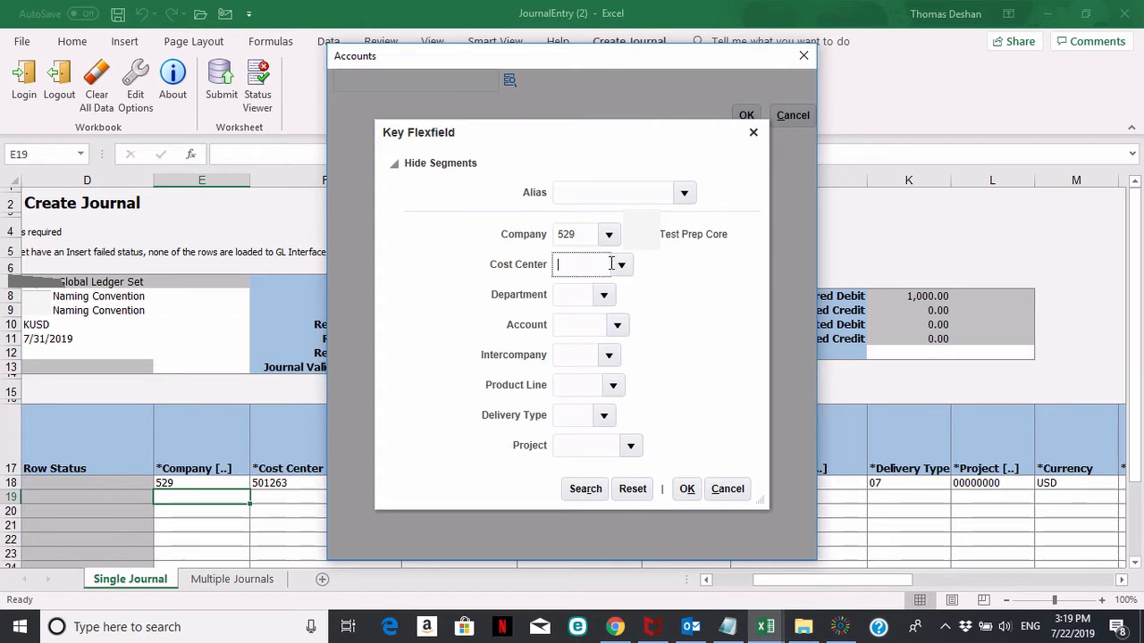
text(000000)
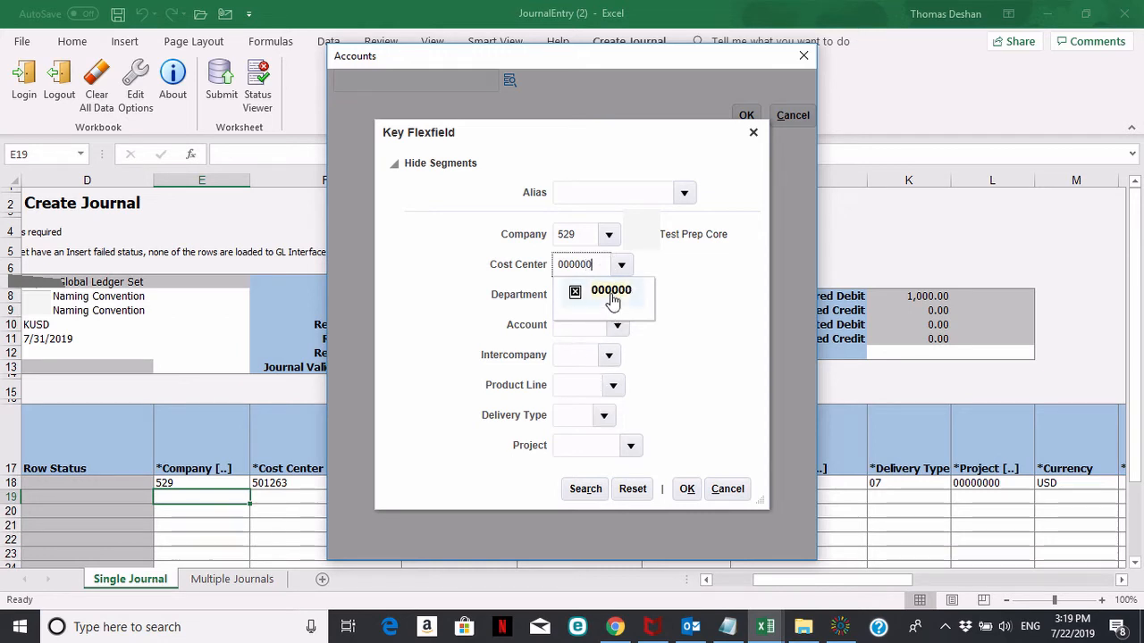
click(612, 298)
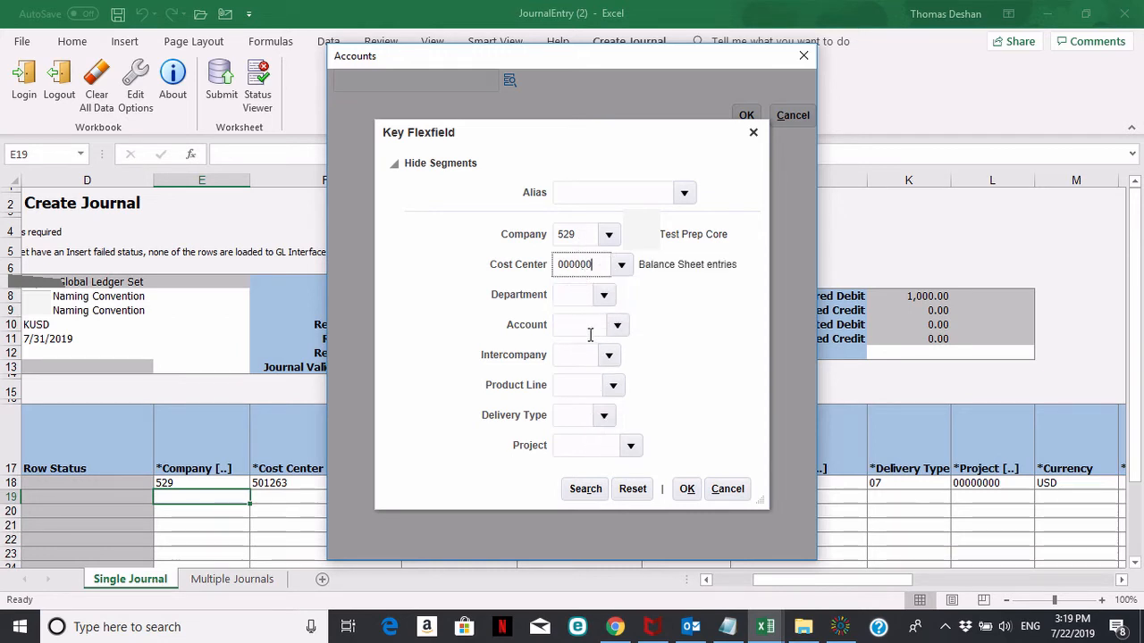
Search the matching account combinations and insert the one with Department 00, Account 20014 and Project 00000000 into the second journal line.
click(586, 493)
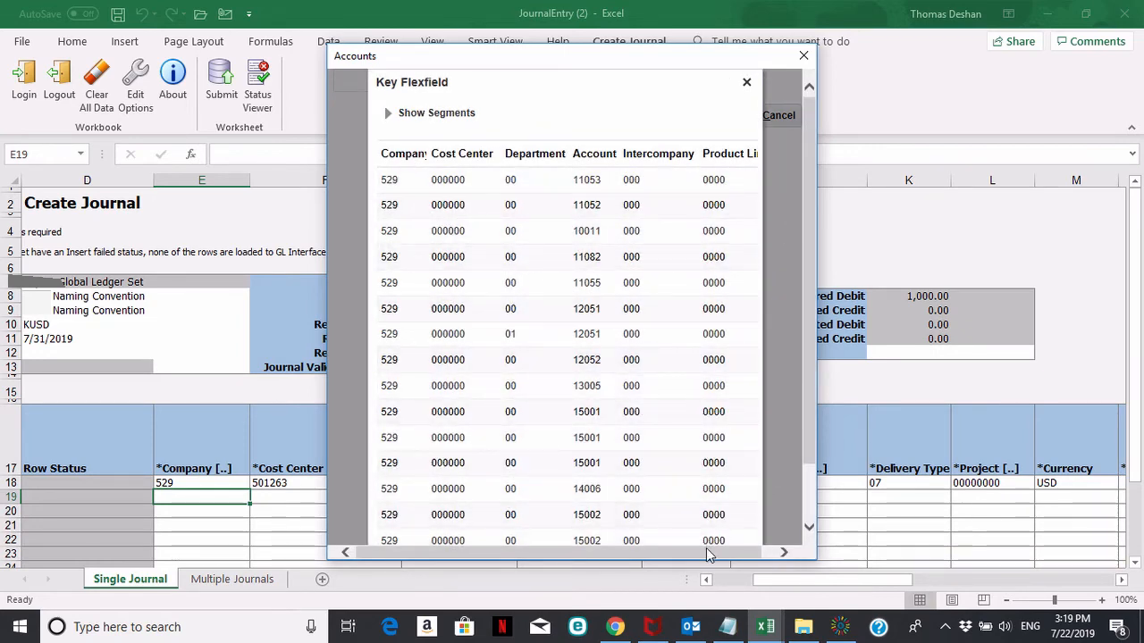
drag(706, 550, 720, 551)
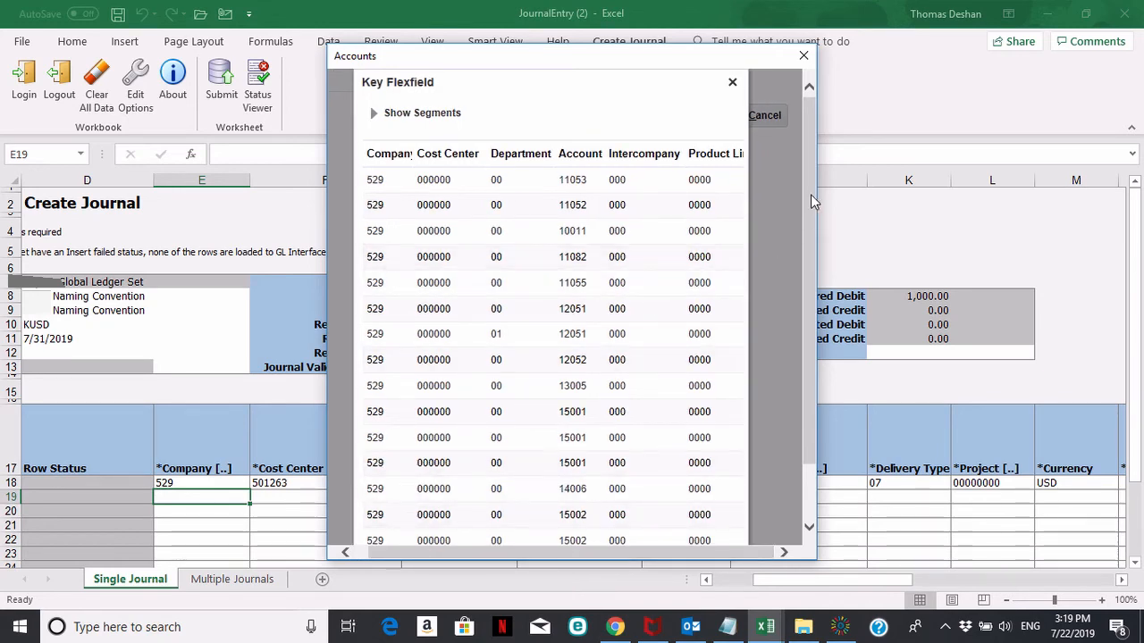
drag(811, 194, 813, 273)
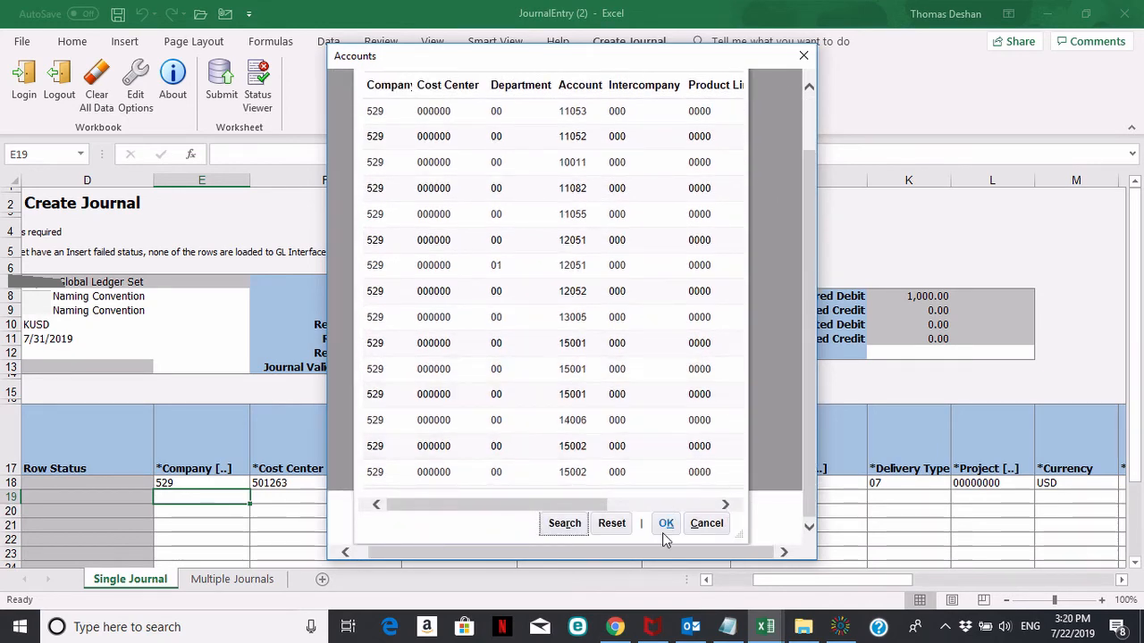
drag(568, 511, 663, 497)
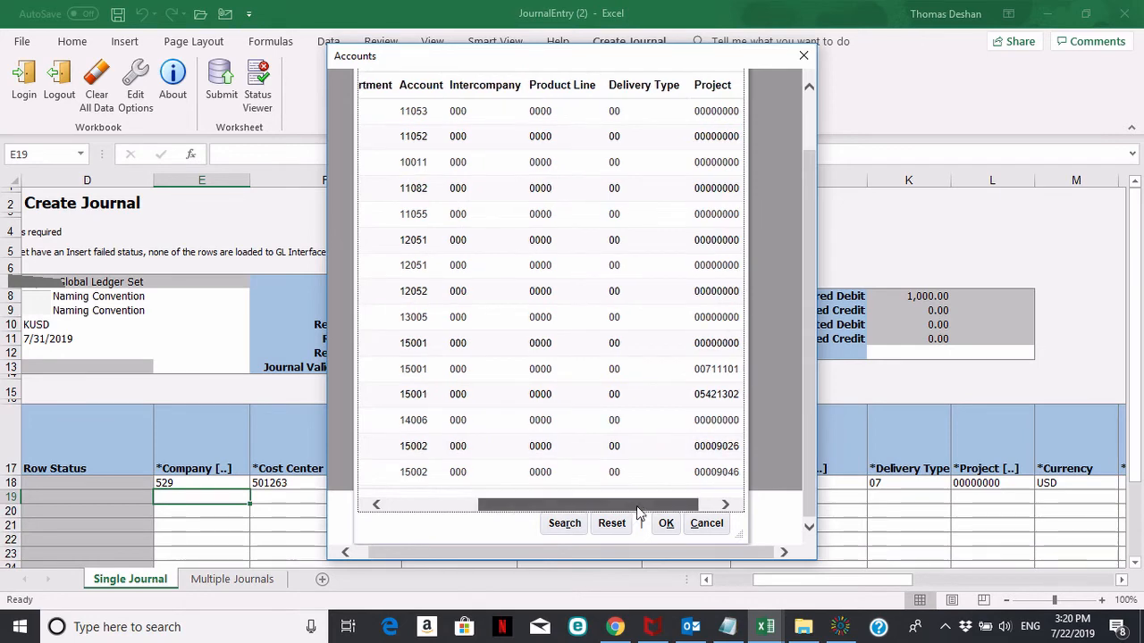
drag(738, 209, 740, 459)
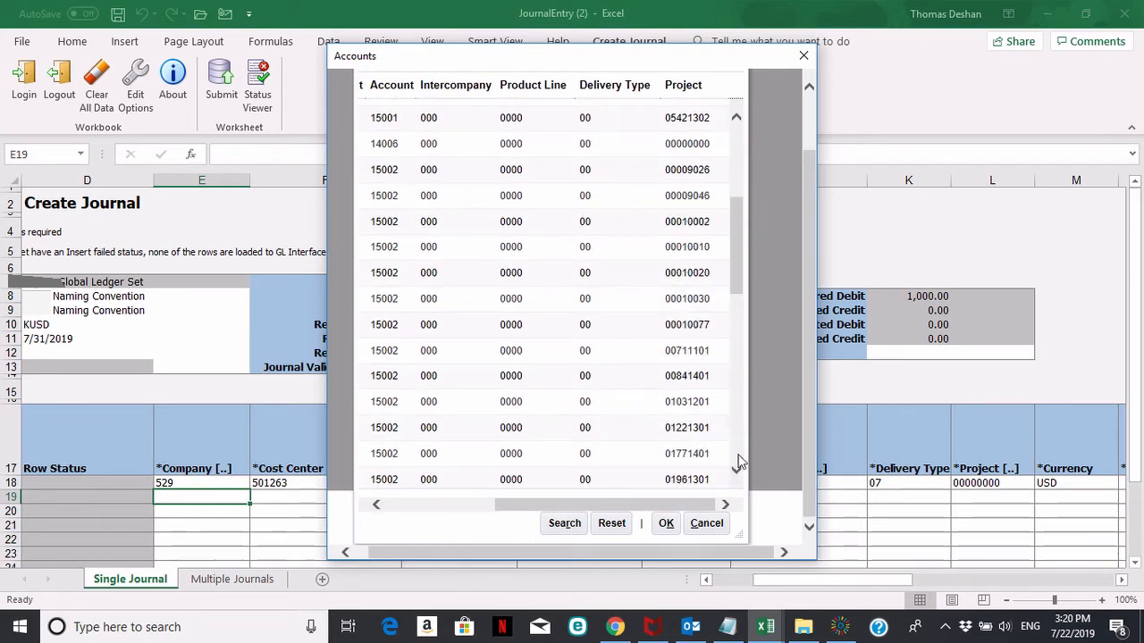
click(739, 458)
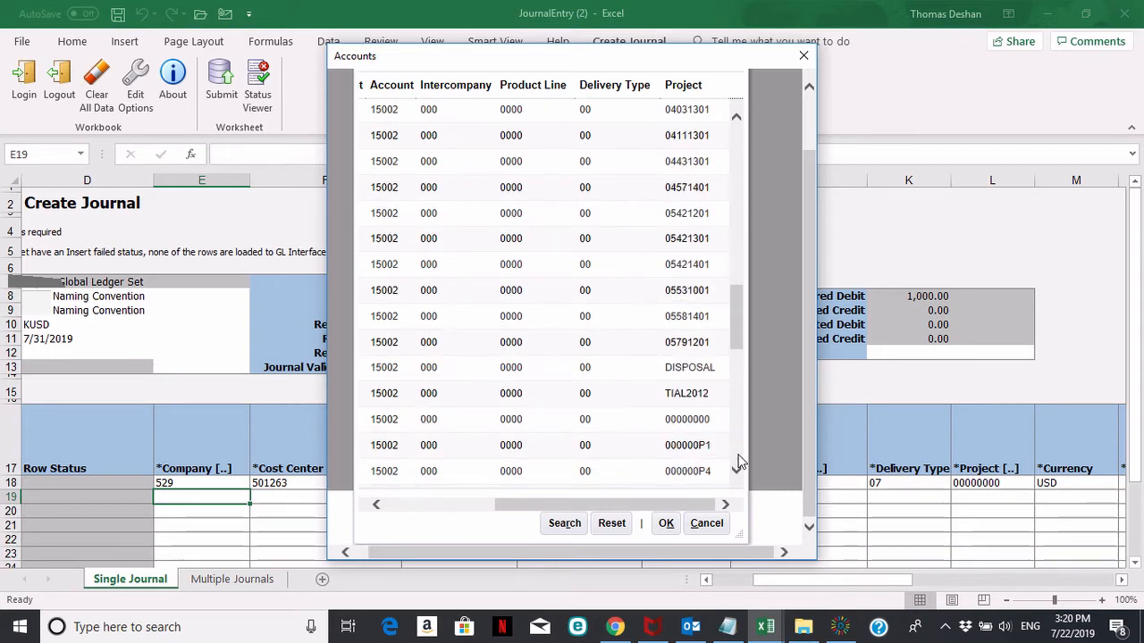
click(737, 440)
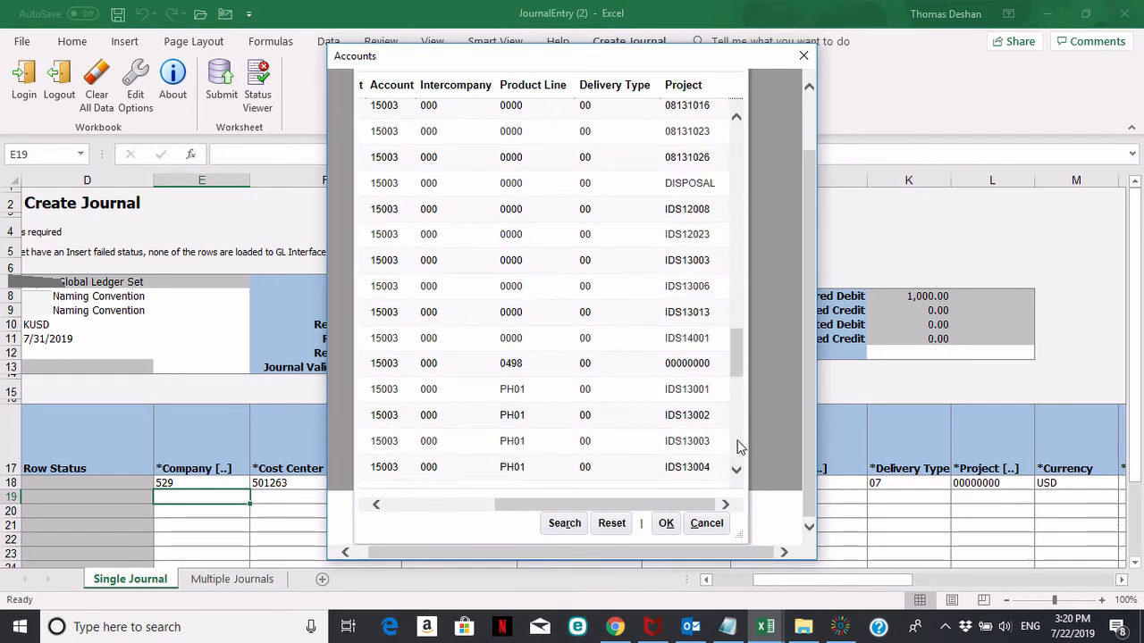
click(738, 462)
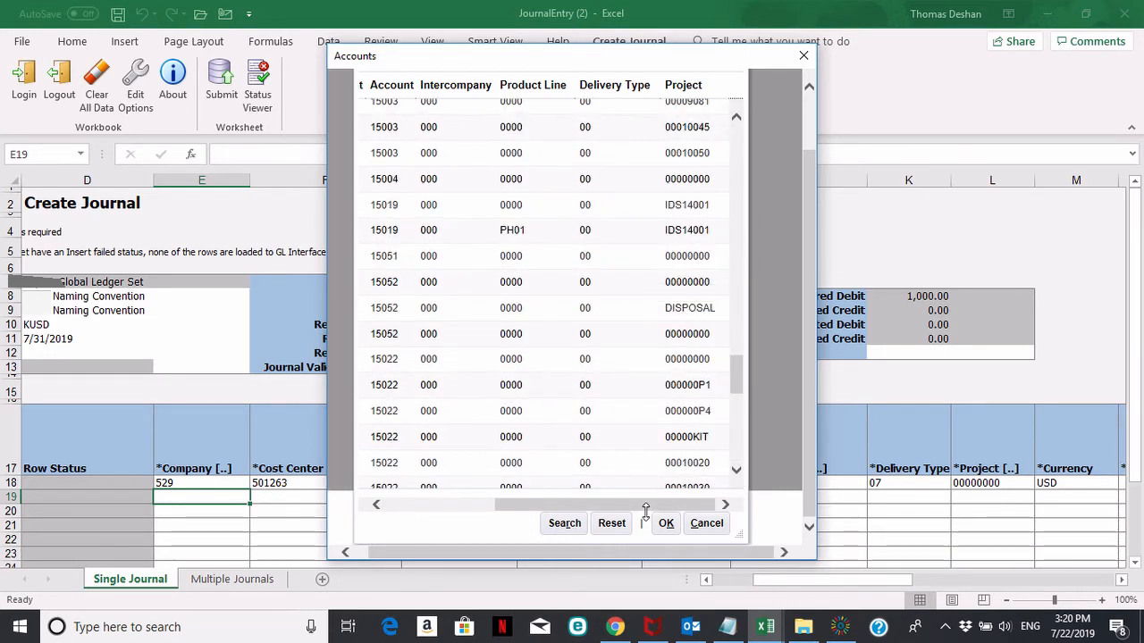
click(737, 400)
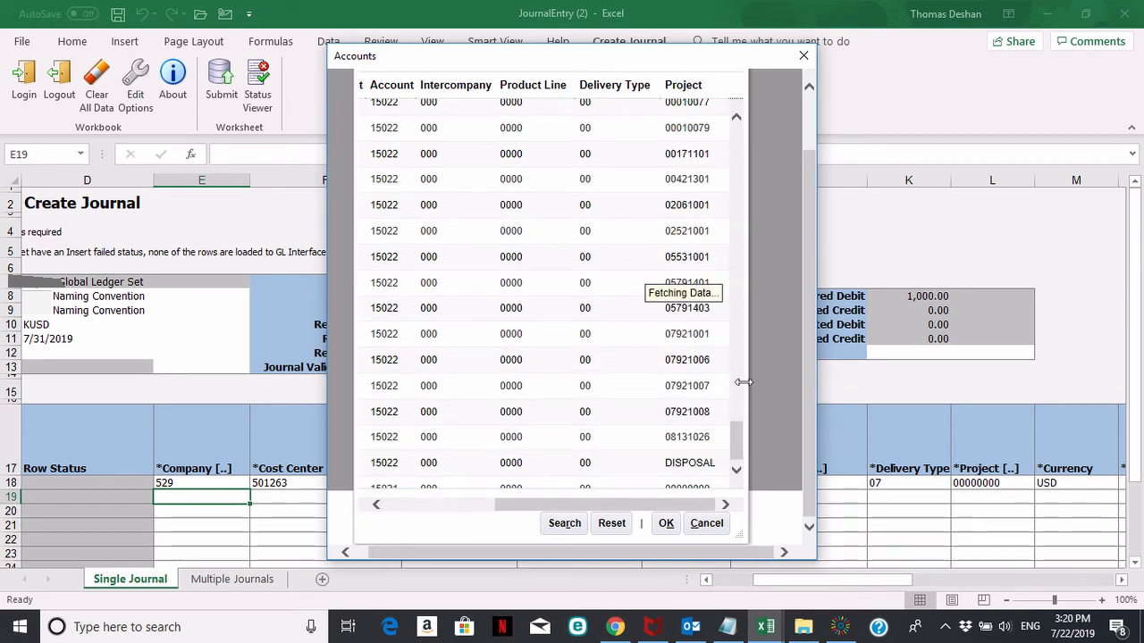
drag(738, 389, 738, 452)
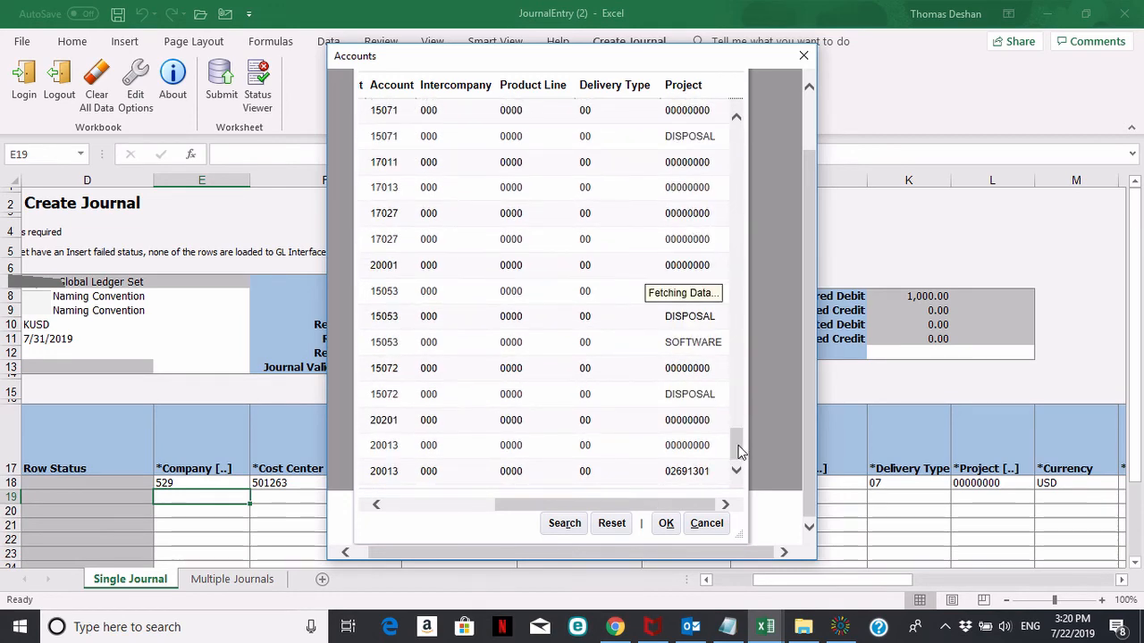
drag(649, 505, 534, 506)
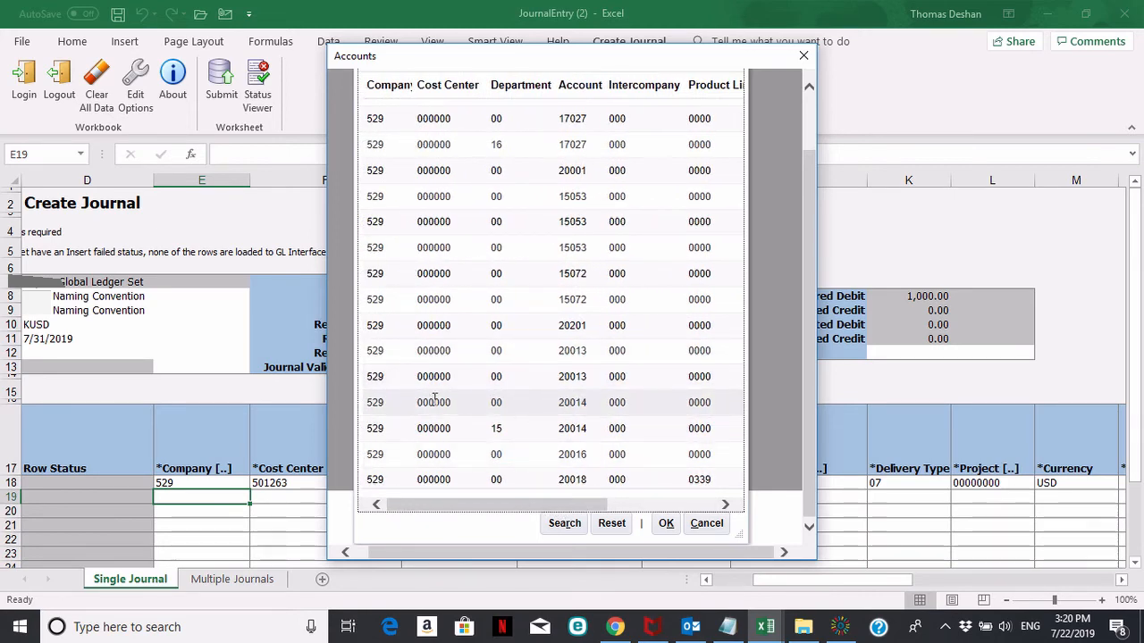
click(463, 404)
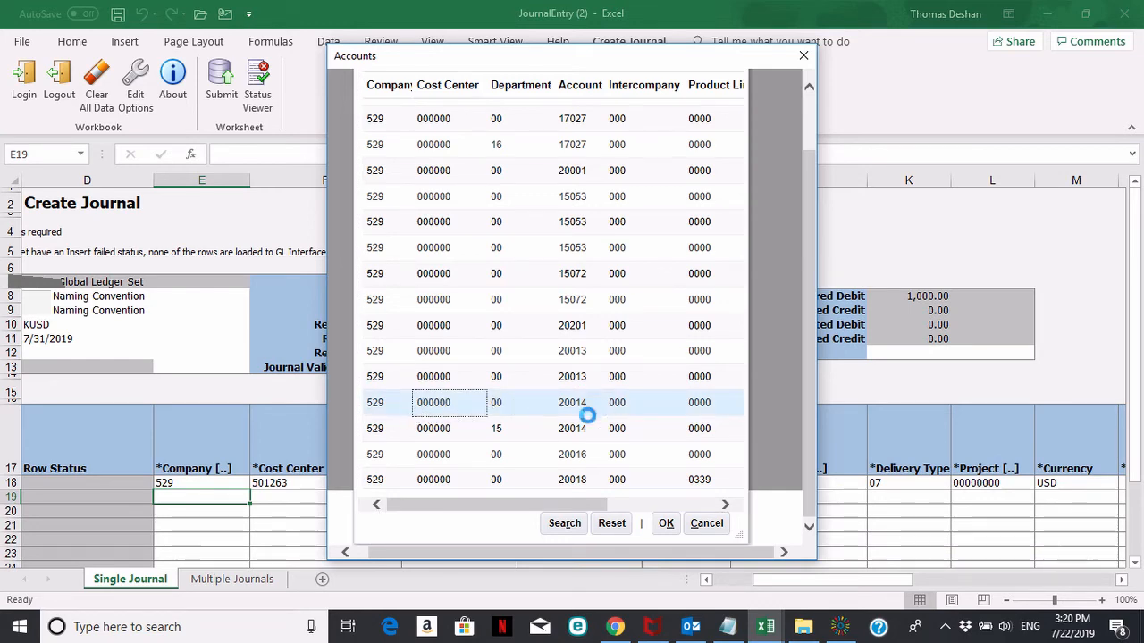
click(684, 525)
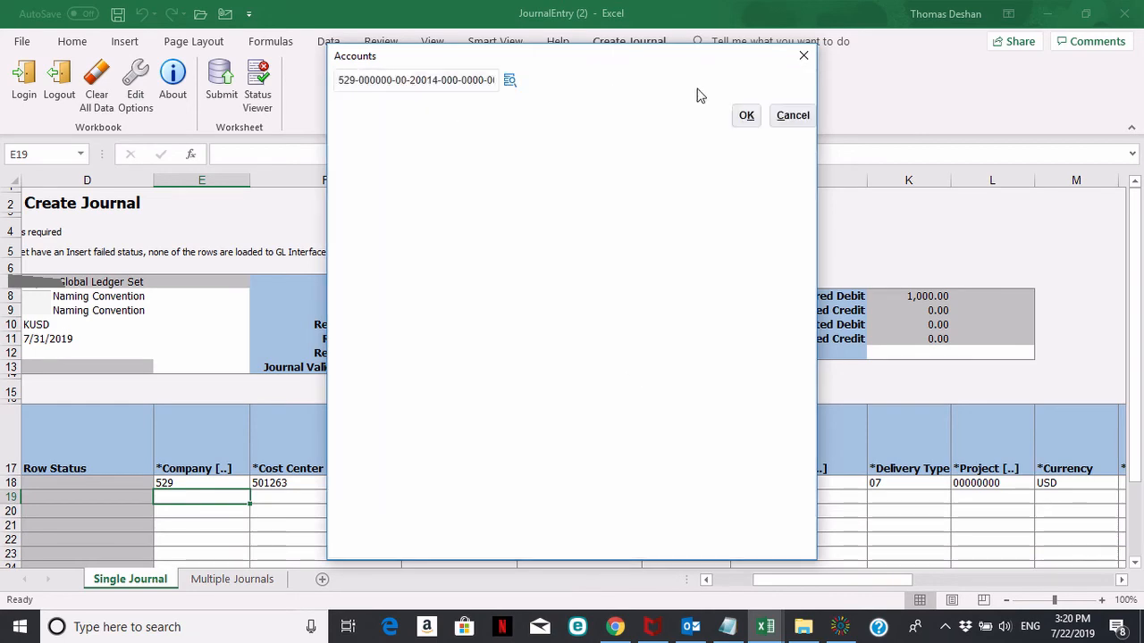
click(744, 114)
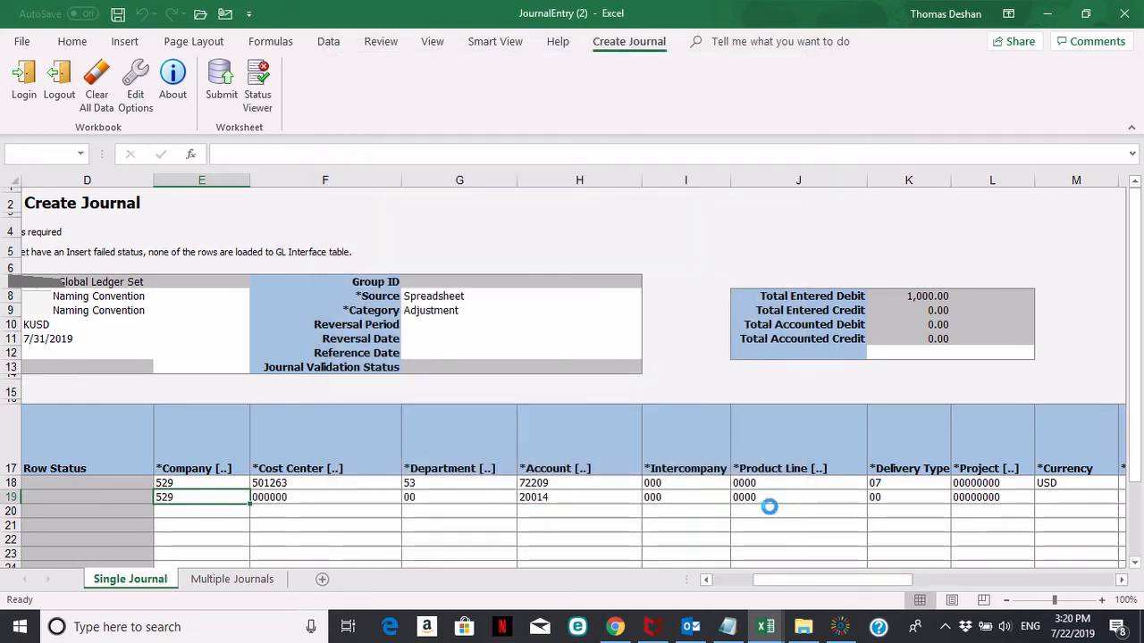
Copy the USD currency from the first journal line to the second and set the second line's Entered Credit to 500.
drag(864, 578, 943, 579)
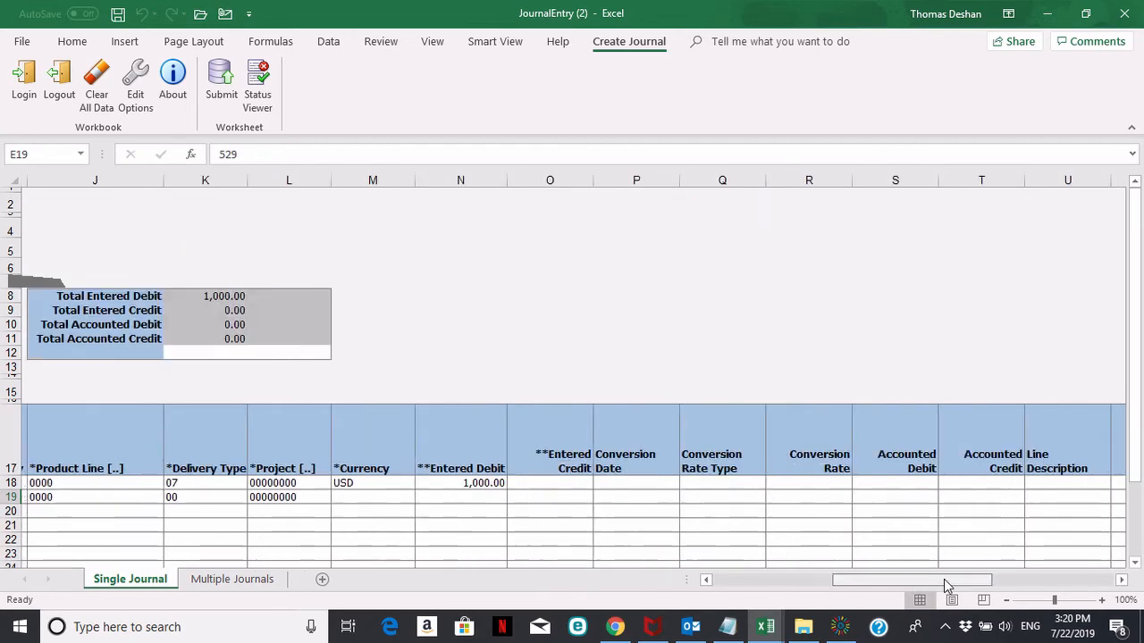
drag(363, 483, 428, 484)
click(363, 484)
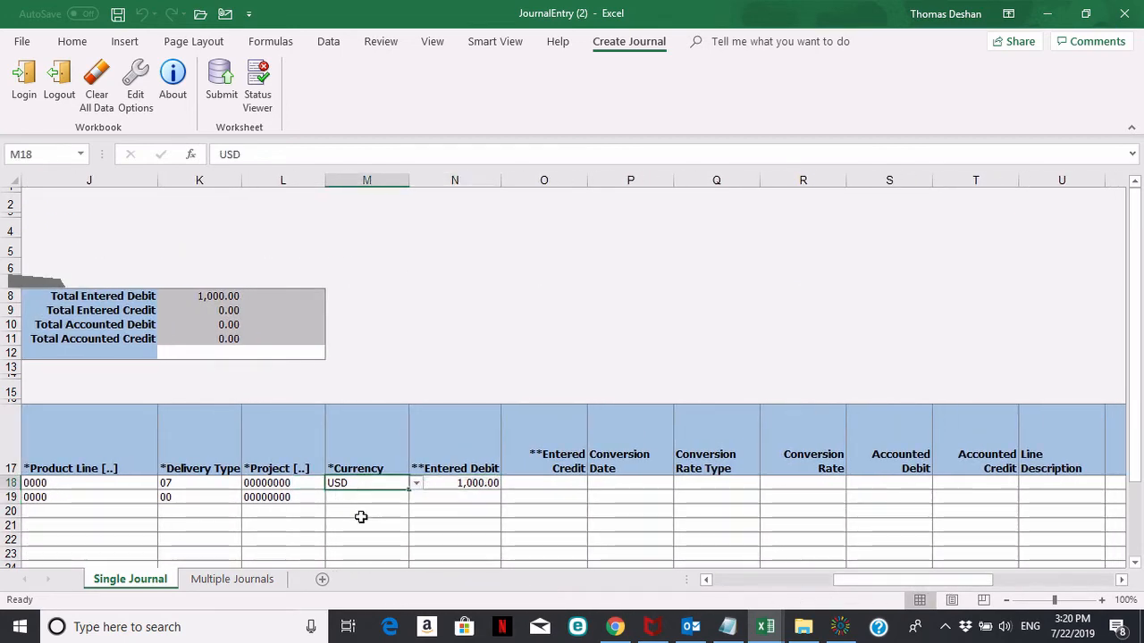
key(ctrl+c)
click(345, 497)
key(Return)
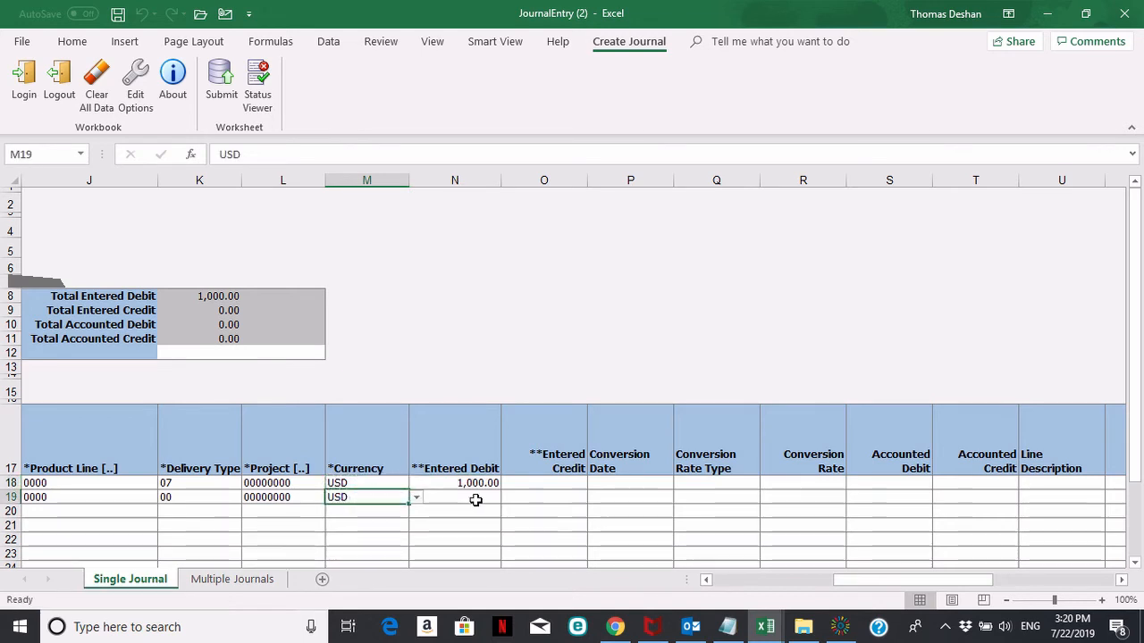
click(534, 498)
text(5)
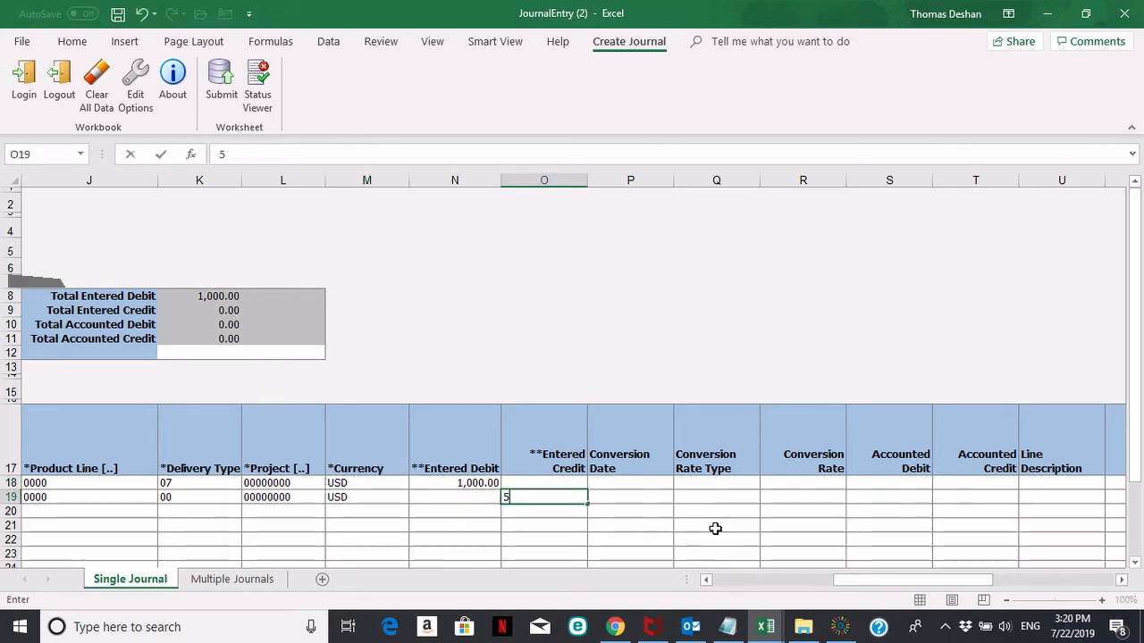
key(Return)
Open the account segment selector for the third journal line from its Company cell.
key(Left)
key(Left)
key(Left)
key(Left)
key(Left)
key(Left)
key(Left)
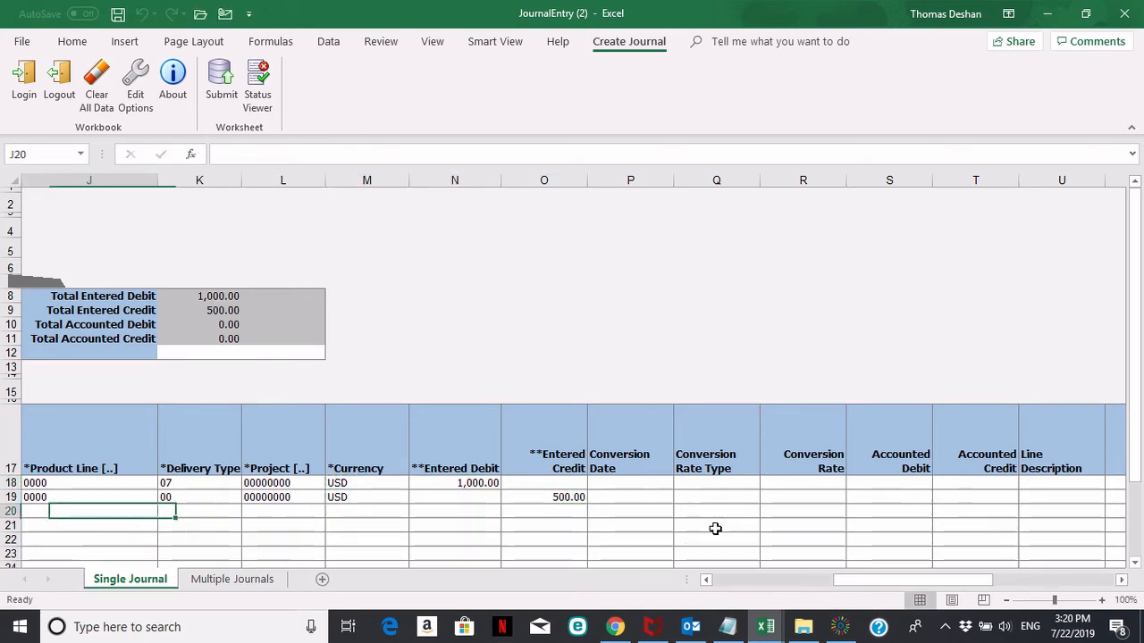
key(Left)
key(Left)
key(Left)
key(Left)
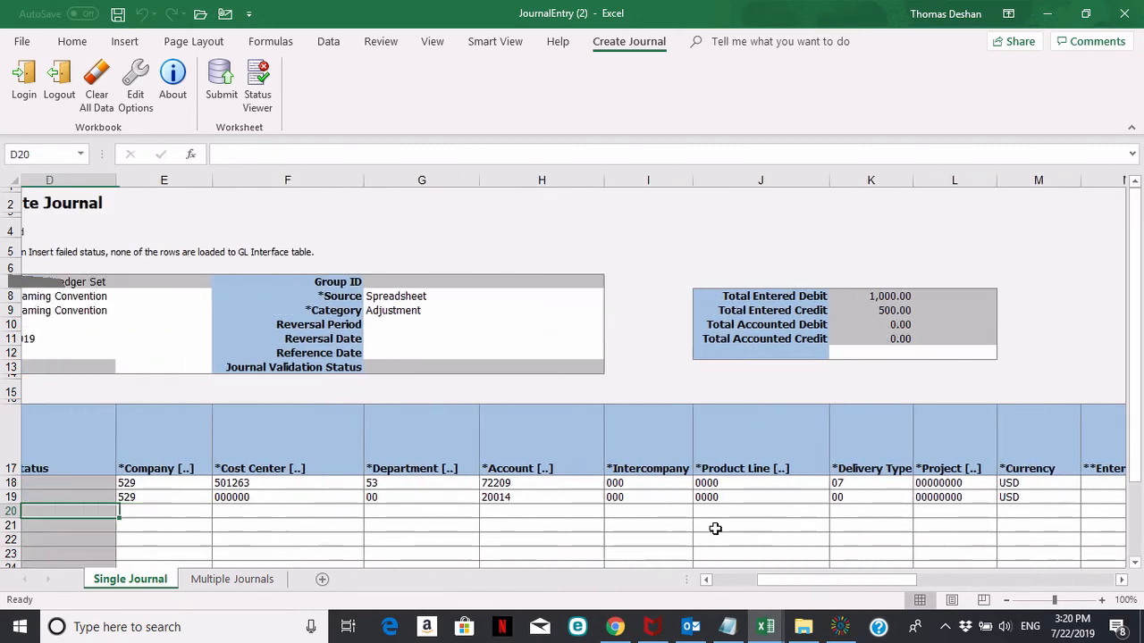
key(Right)
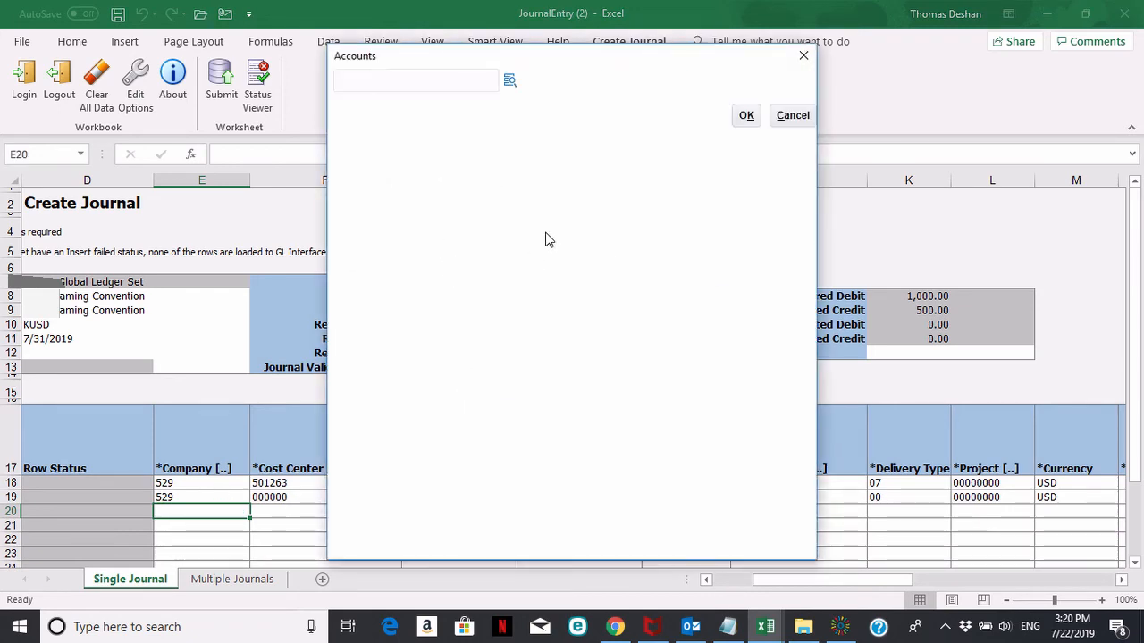
click(509, 81)
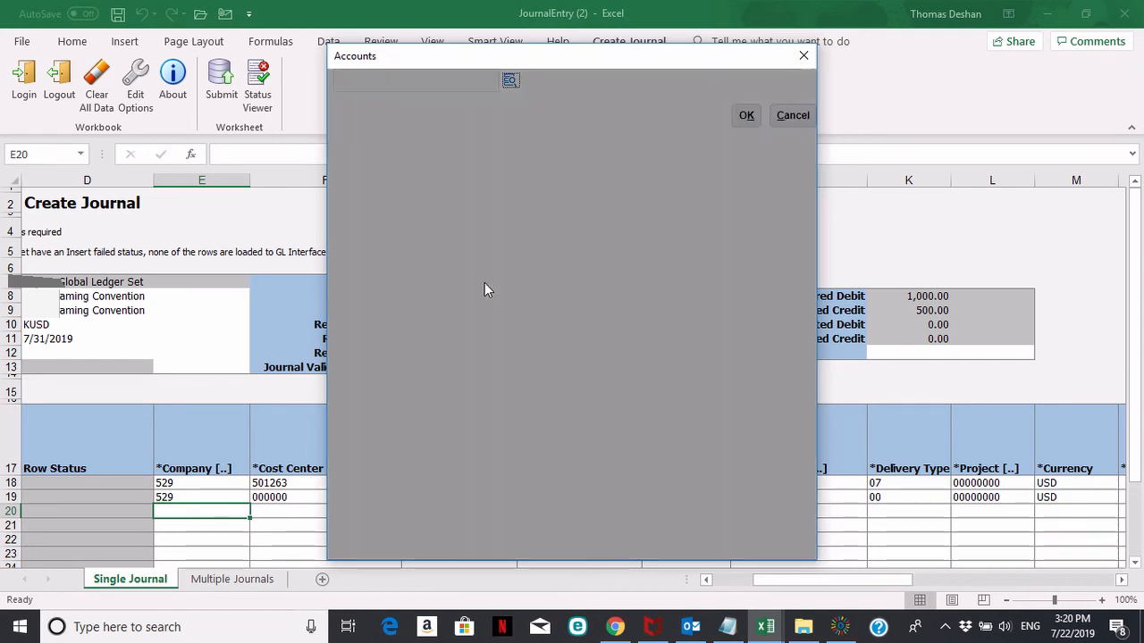
Search the Company values for 529 and use it as the company segment for the third journal line.
click(608, 235)
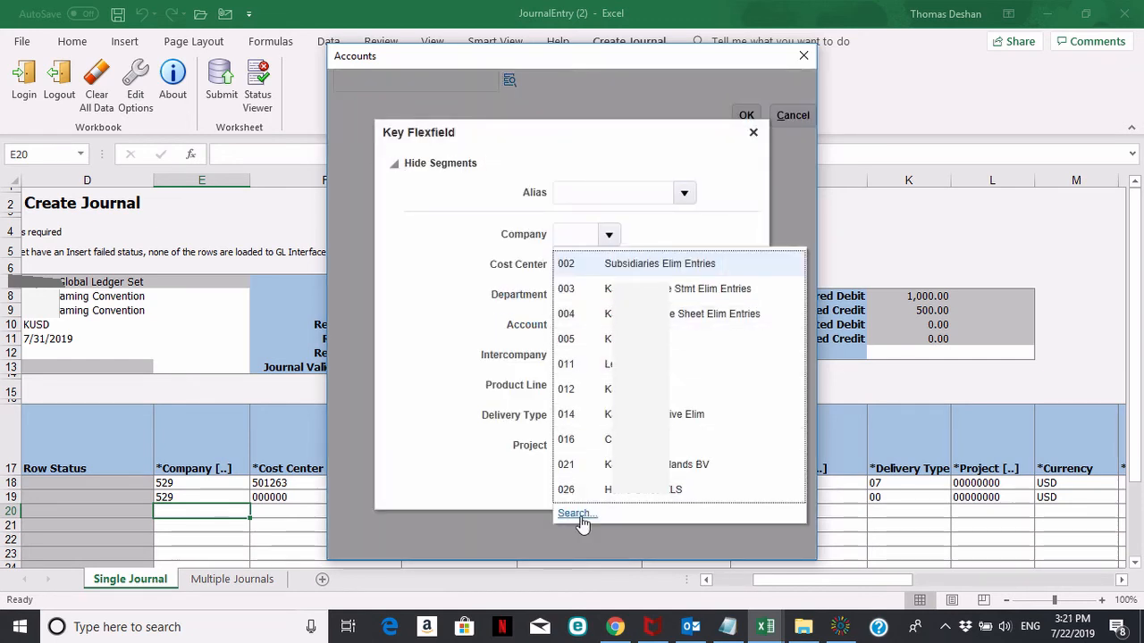
click(579, 516)
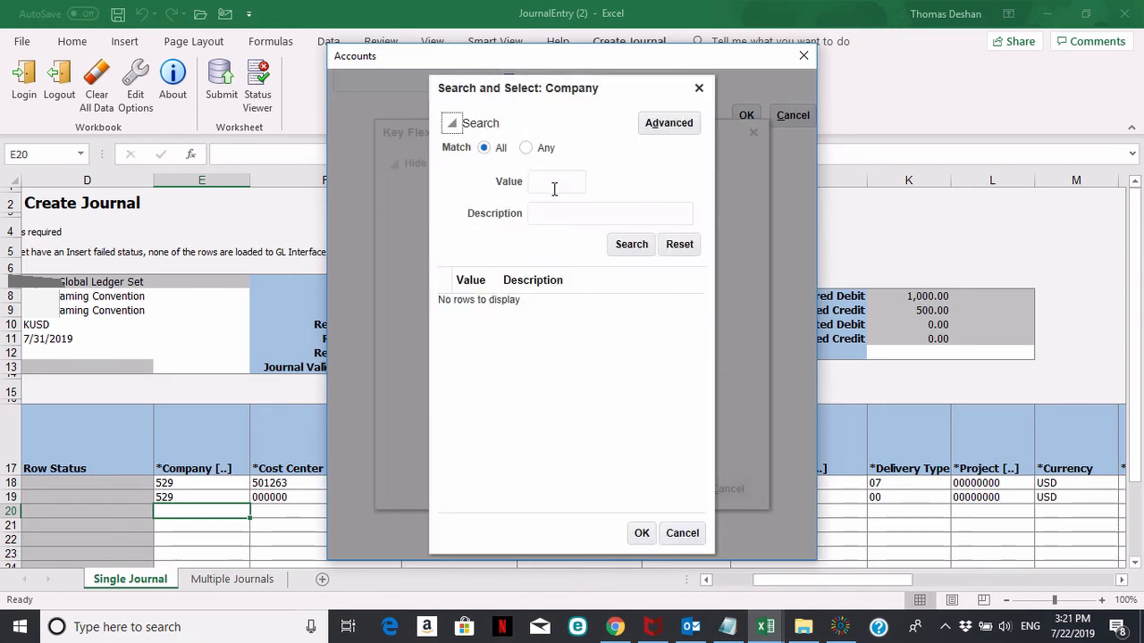
click(553, 183)
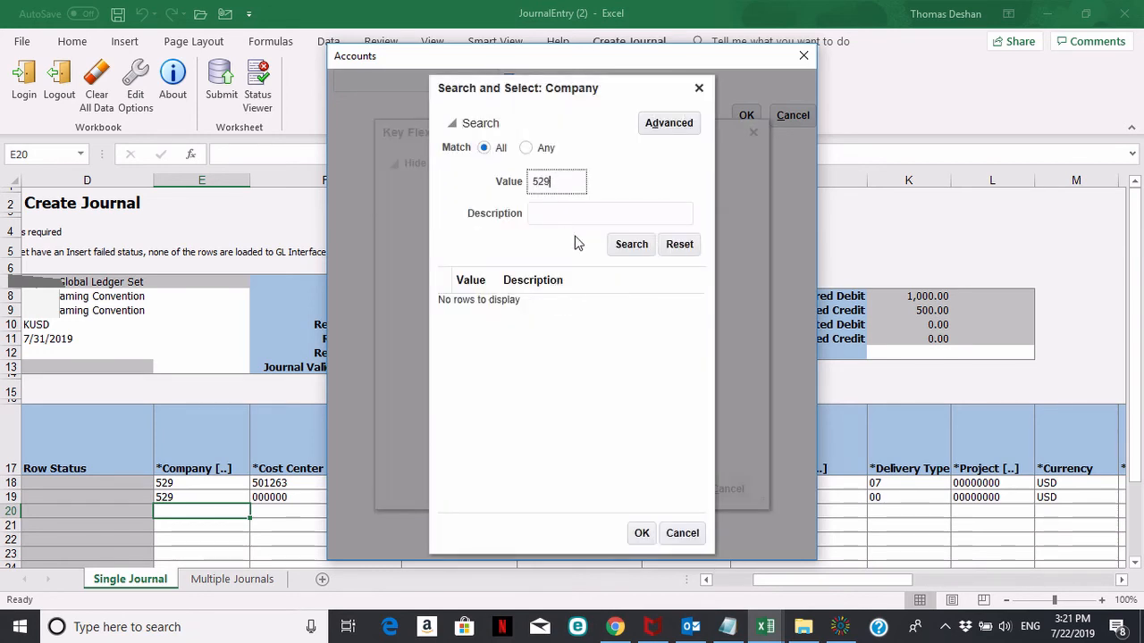
click(631, 244)
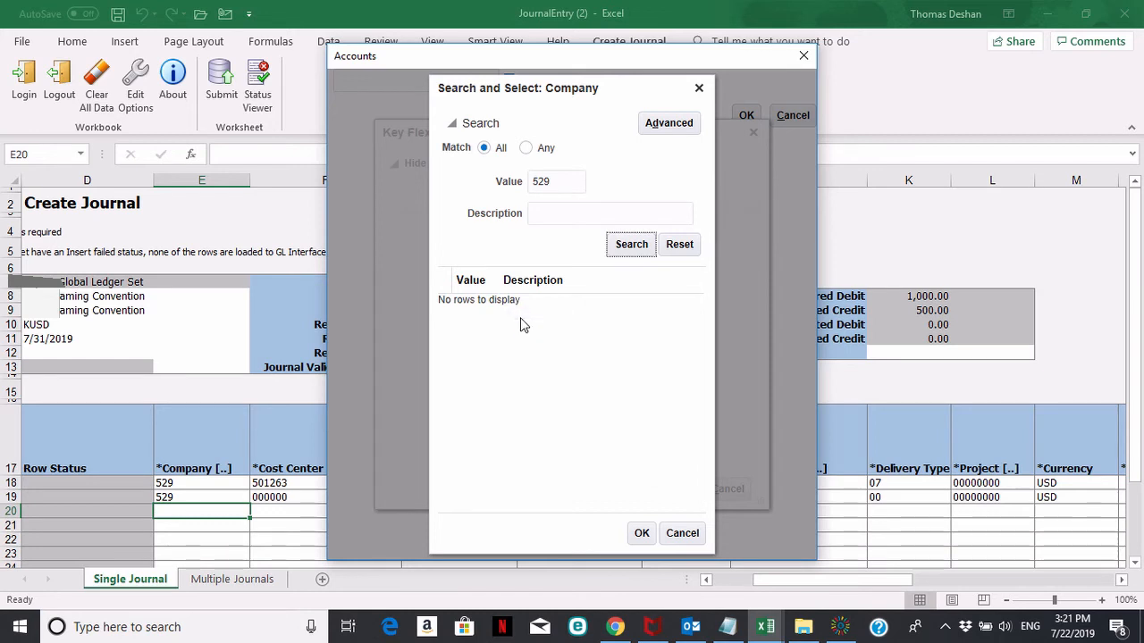
click(642, 533)
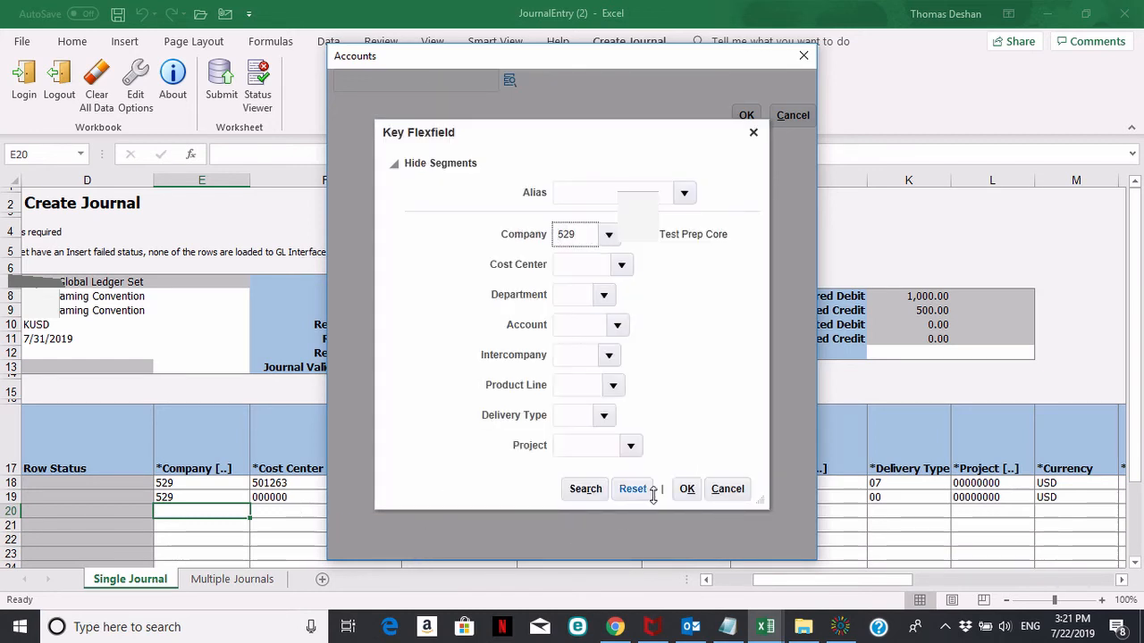
Set the Cost Center segment to 000000 and the Department segment to 53.
click(587, 264)
text(00000)
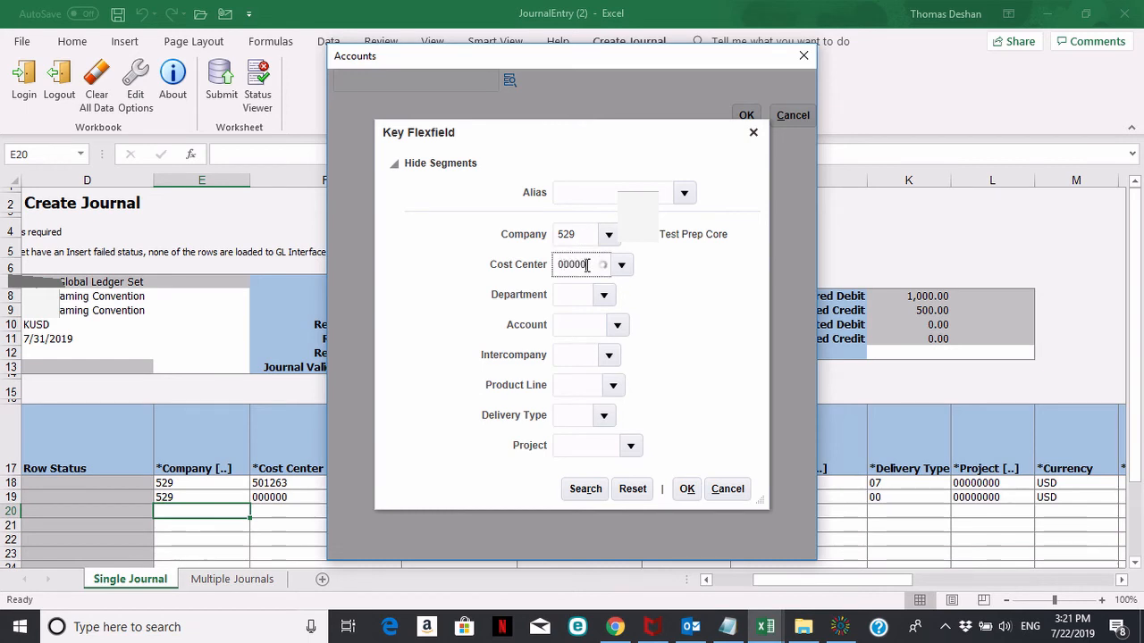
text(0)
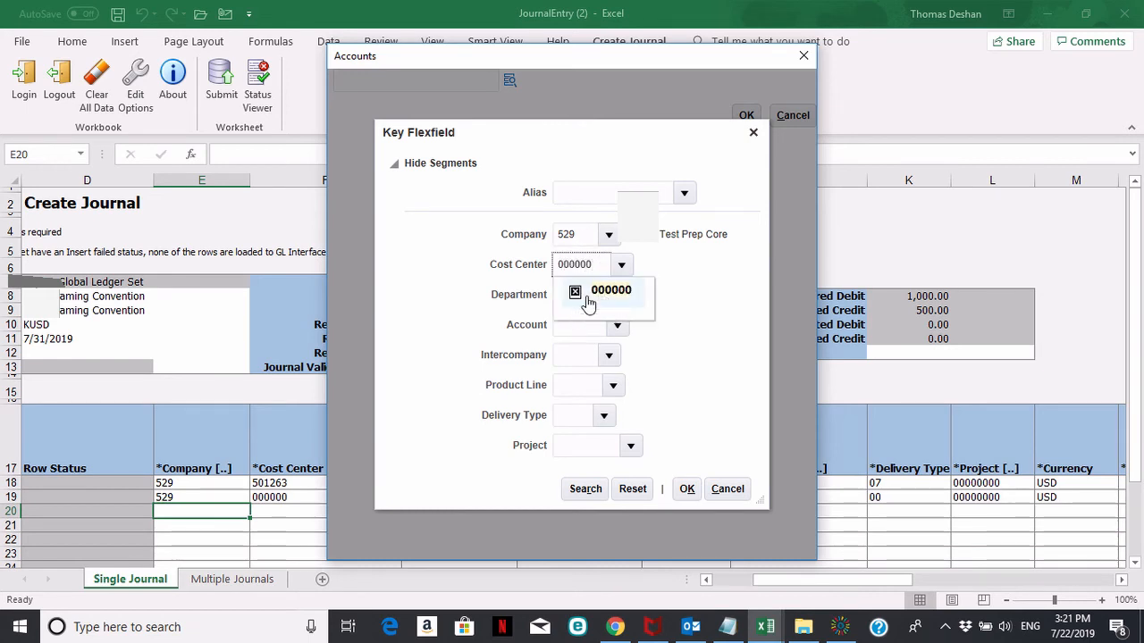
click(600, 302)
click(577, 296)
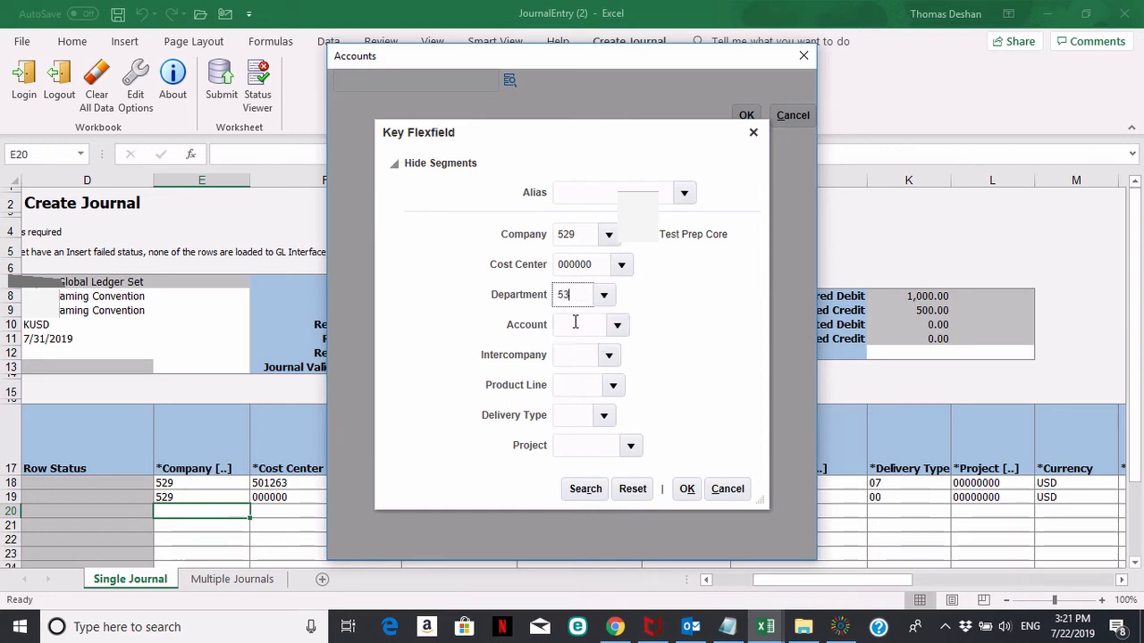
Search the Account values for 70 and then 71, and choose 71008 Miscellaneous Compensation as the account segment.
click(575, 327)
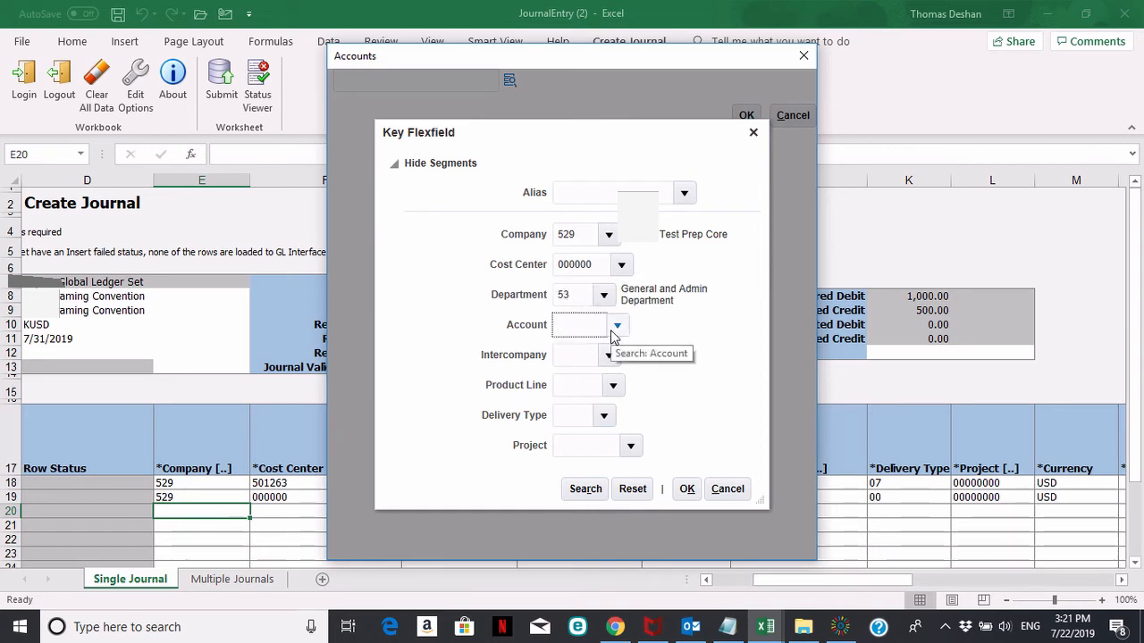
click(618, 328)
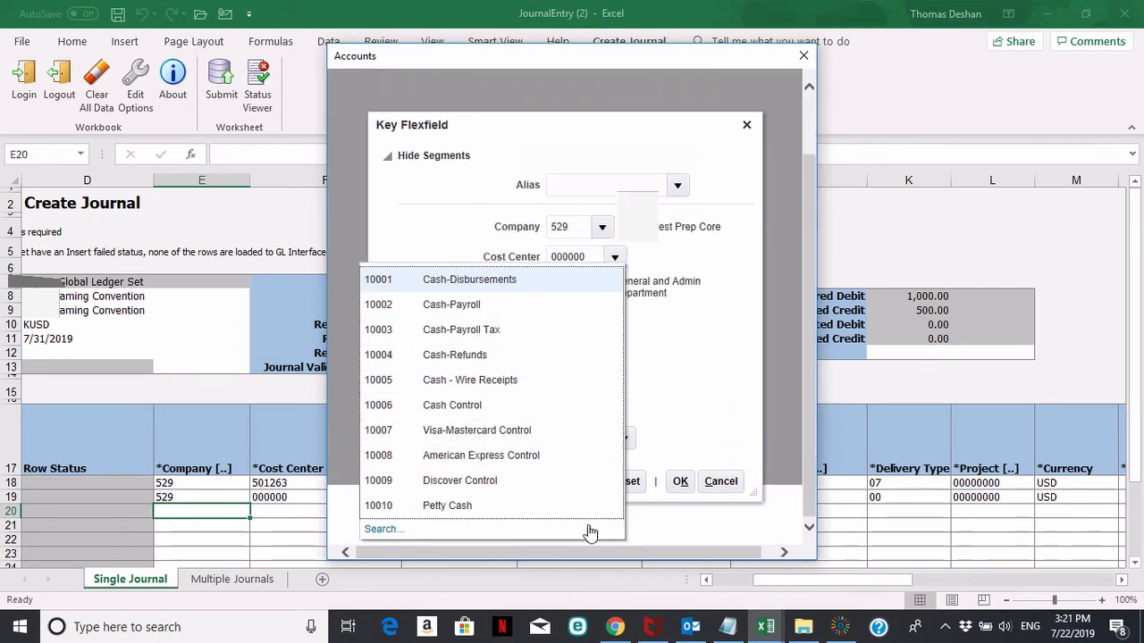
click(382, 530)
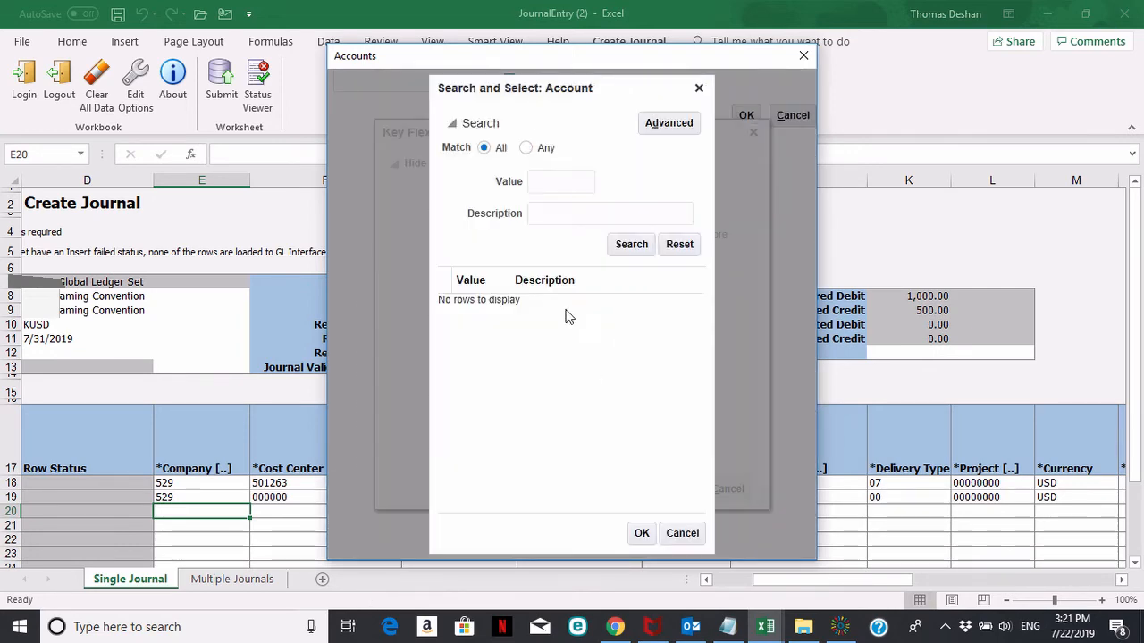
click(561, 183)
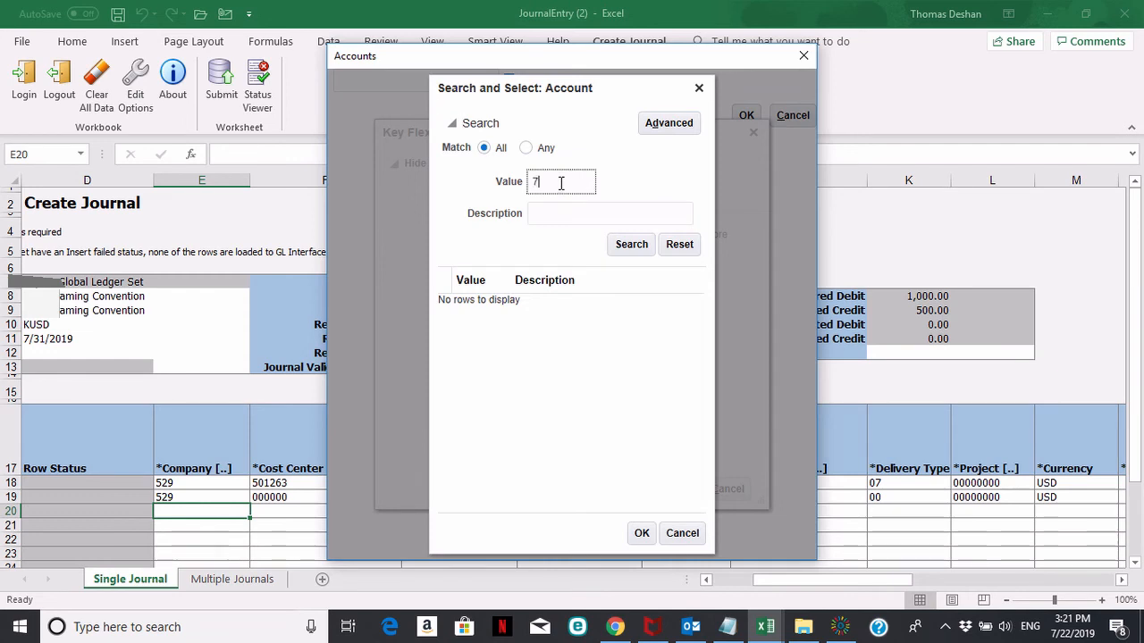
click(625, 245)
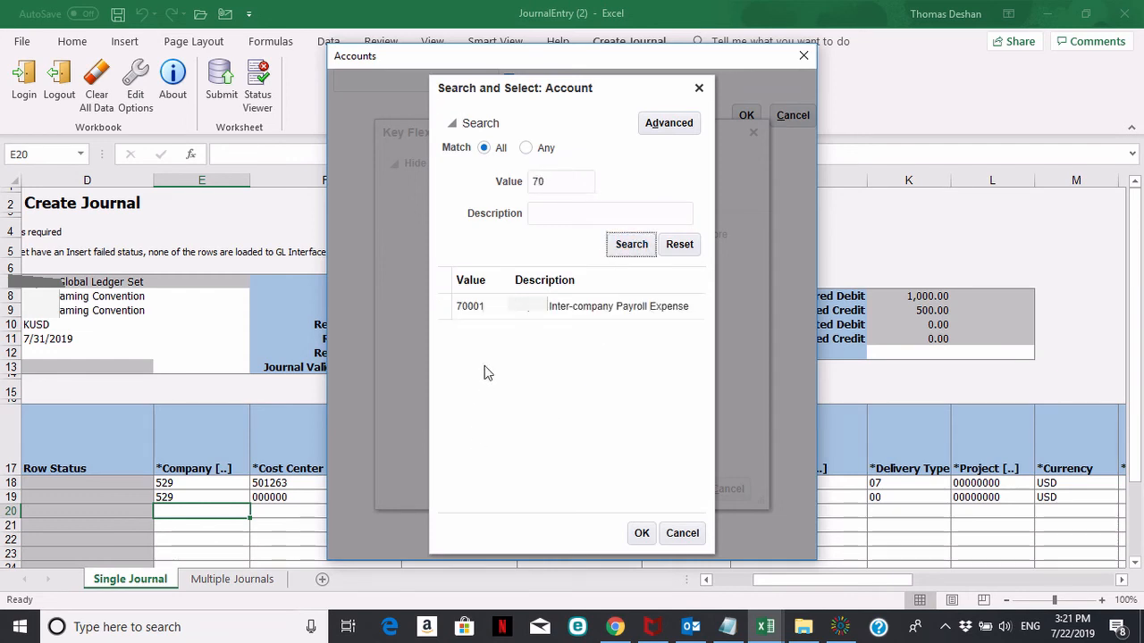
click(562, 187)
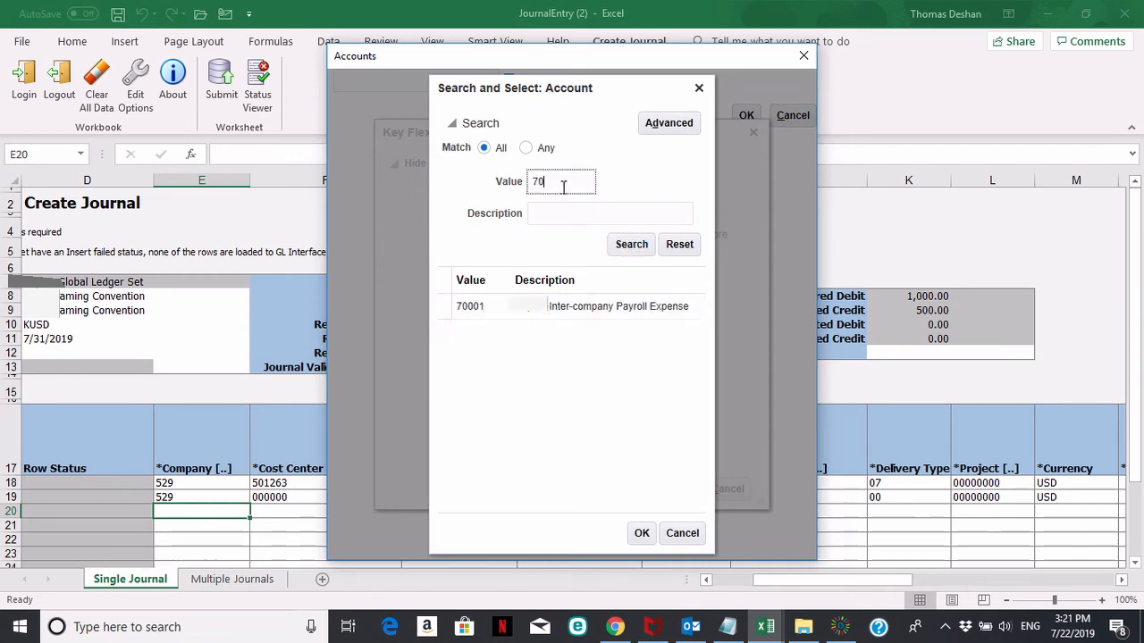
text(71)
click(627, 248)
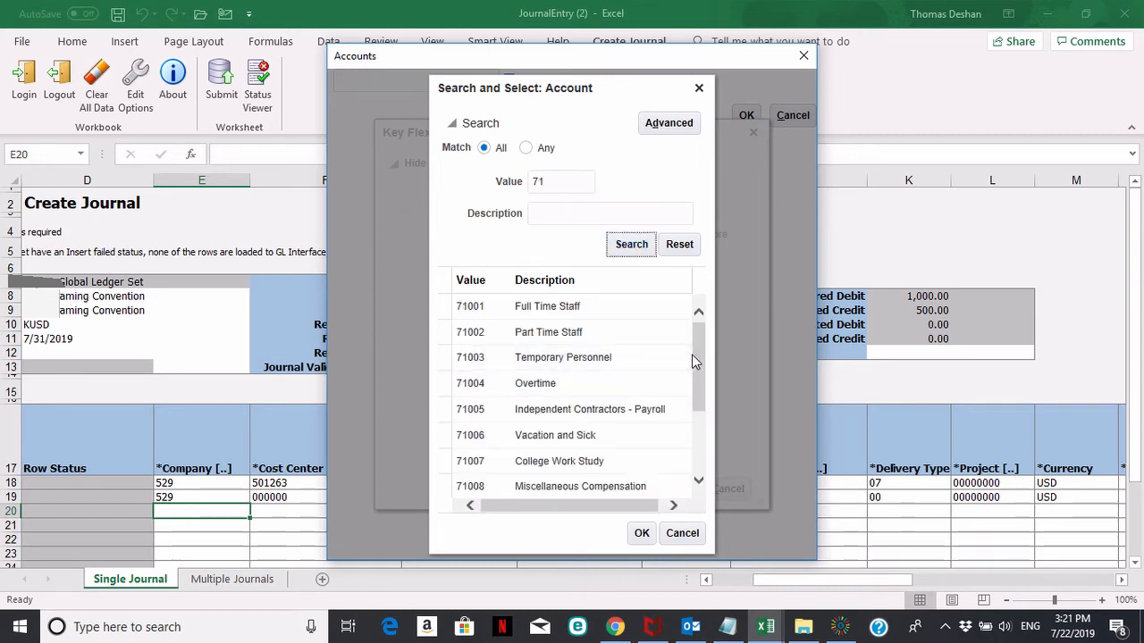
drag(696, 354, 696, 415)
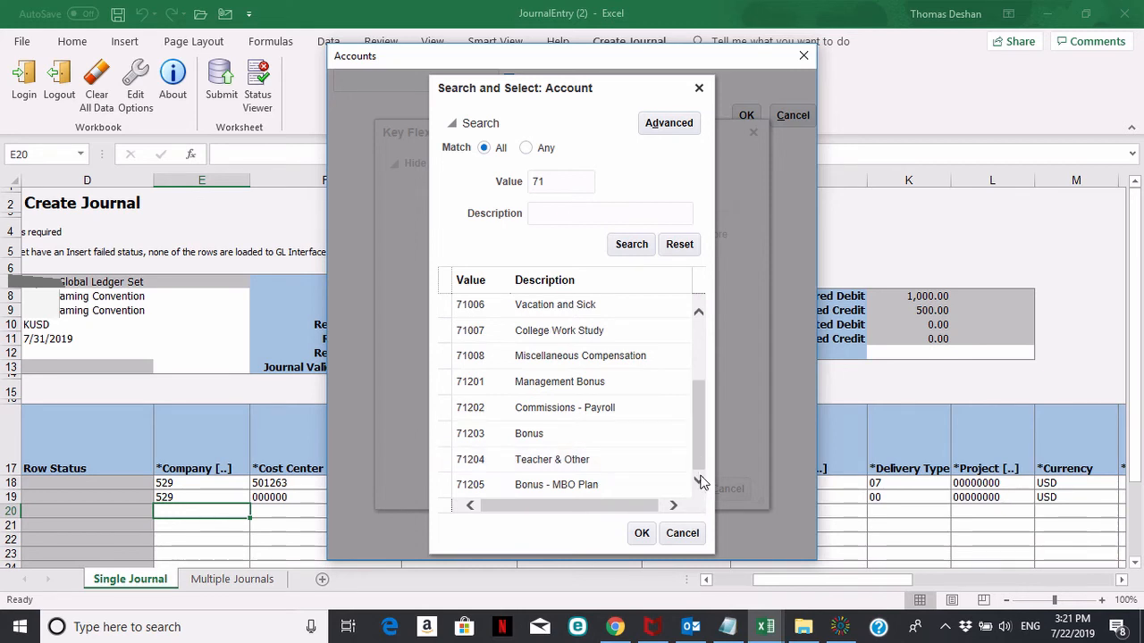
click(612, 355)
click(642, 533)
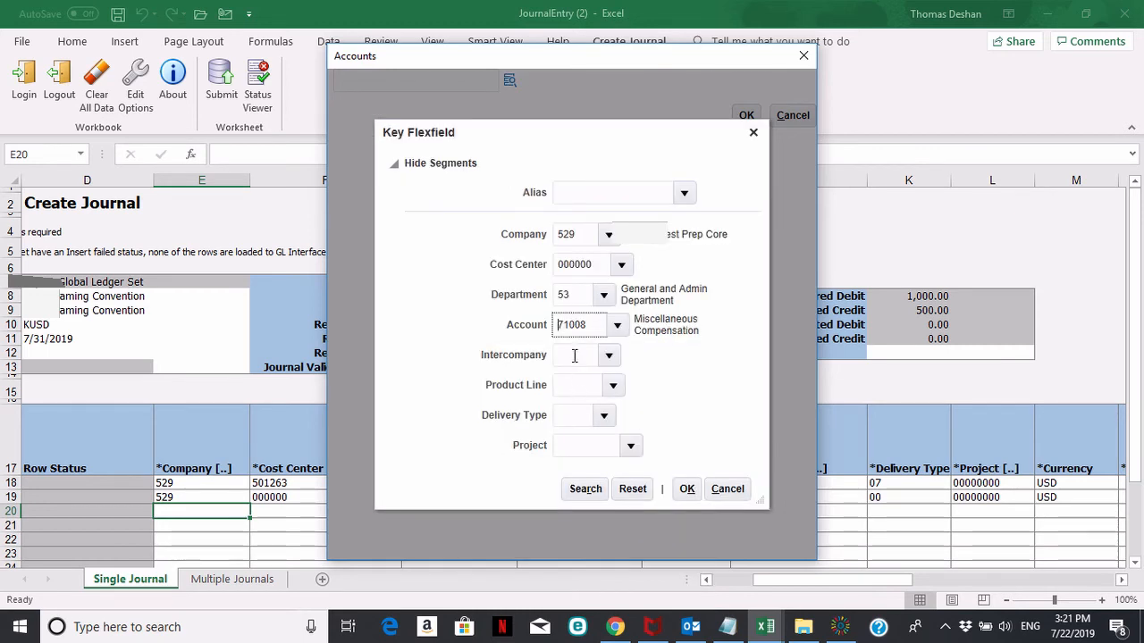
Set the Intercompany segment to 000 and the Product Line segment to 0000.
click(575, 356)
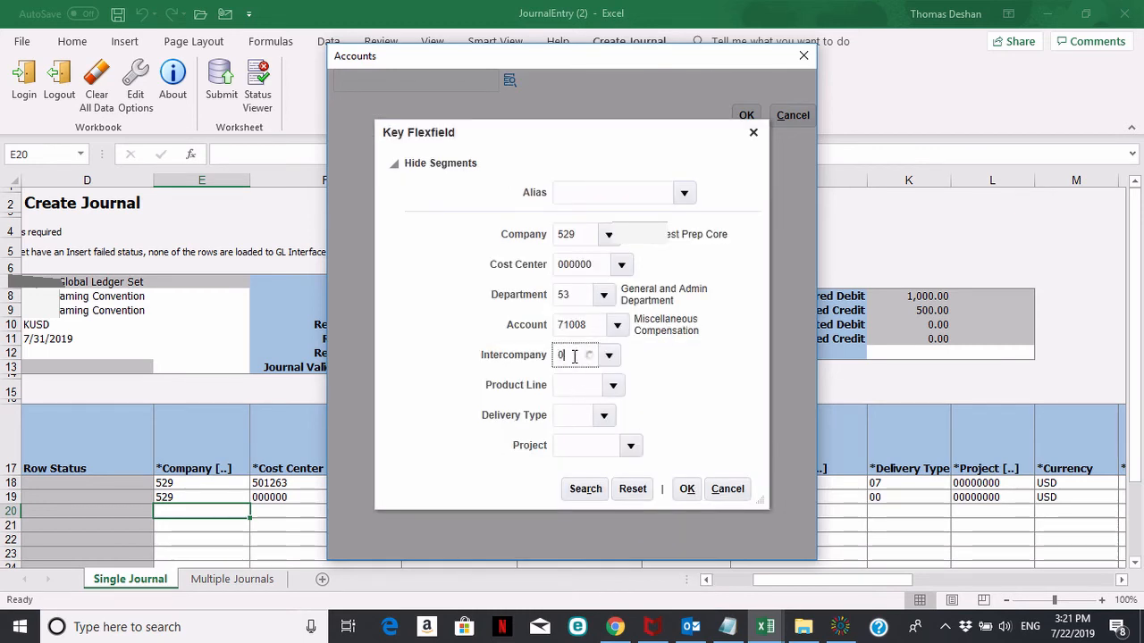
text(0)
click(601, 384)
click(581, 386)
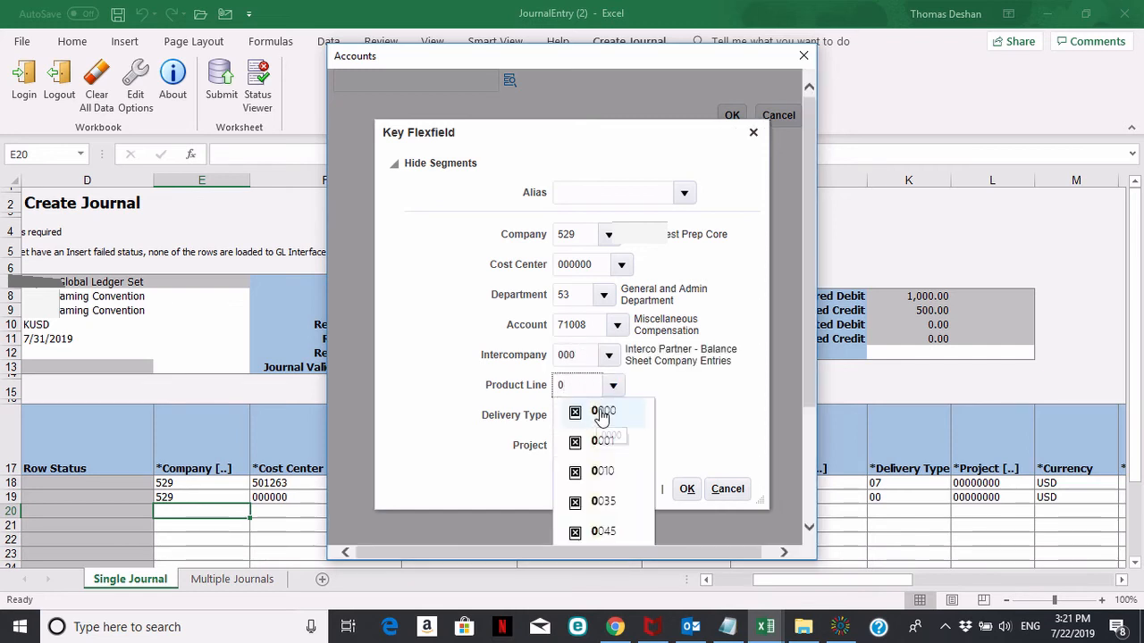
click(592, 412)
Set Delivery Type to 00 and Project to 00000000, and try to confirm the account combination.
click(576, 415)
text(0)
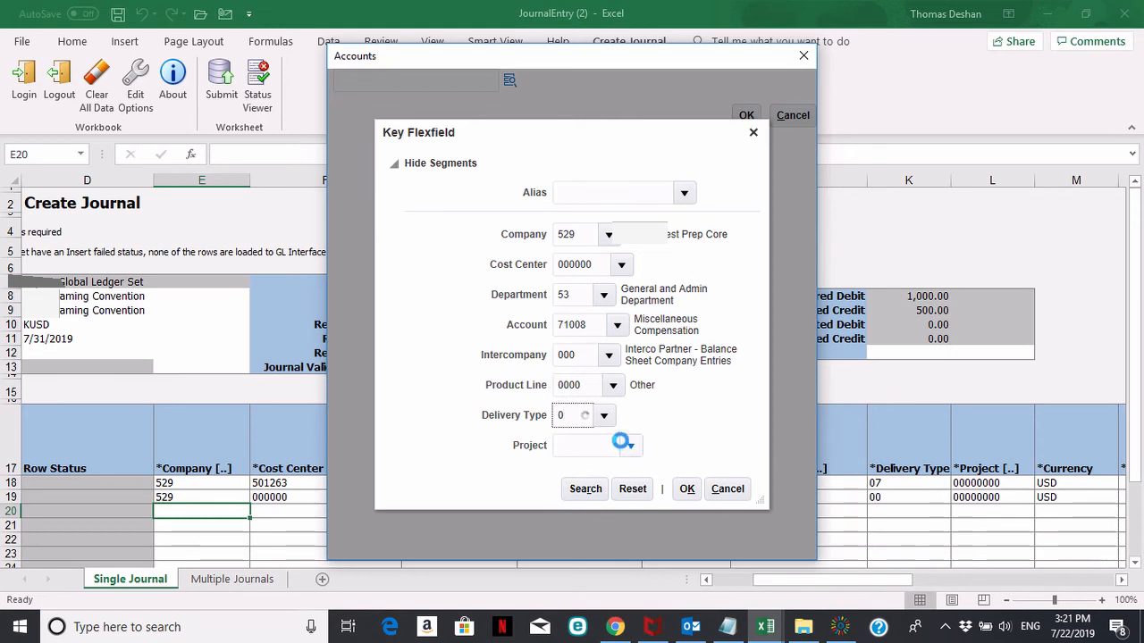
click(596, 98)
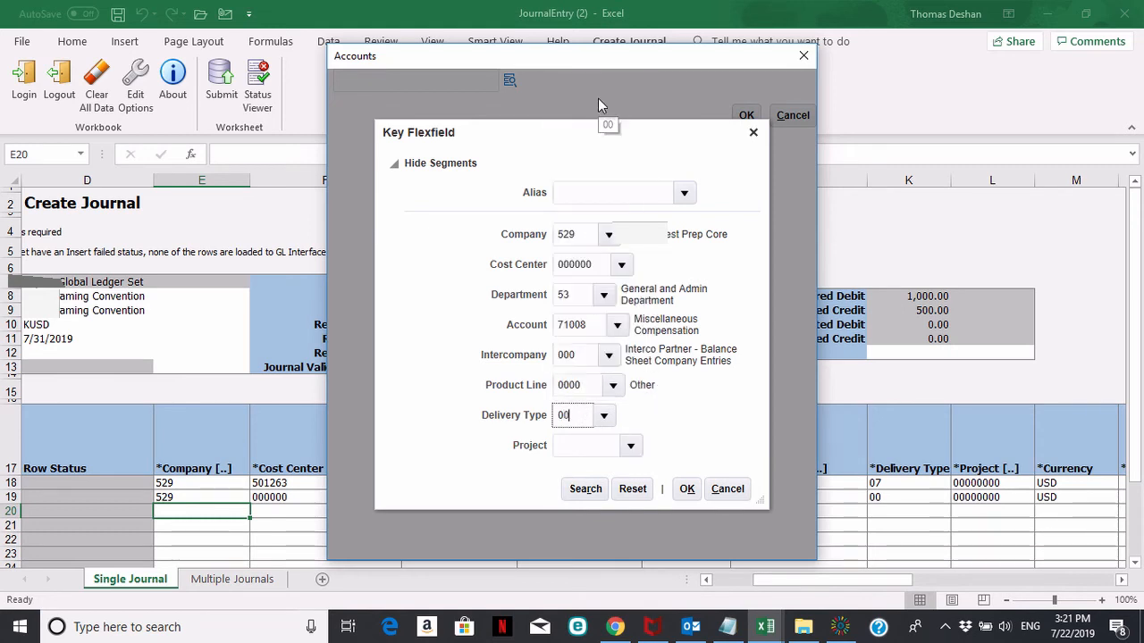
click(589, 448)
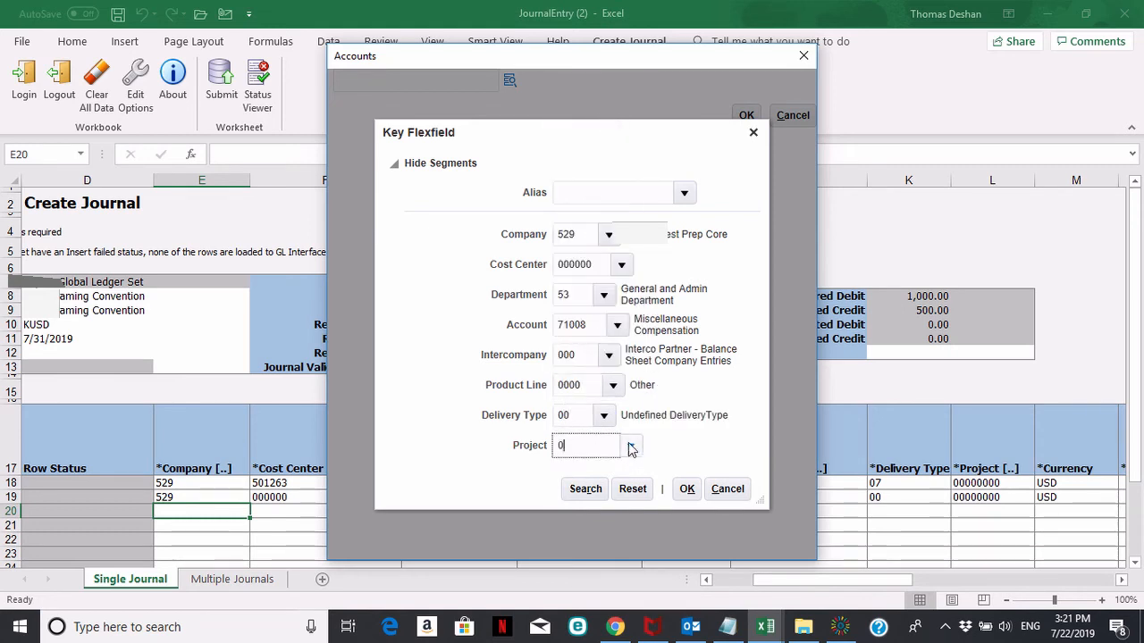
click(605, 130)
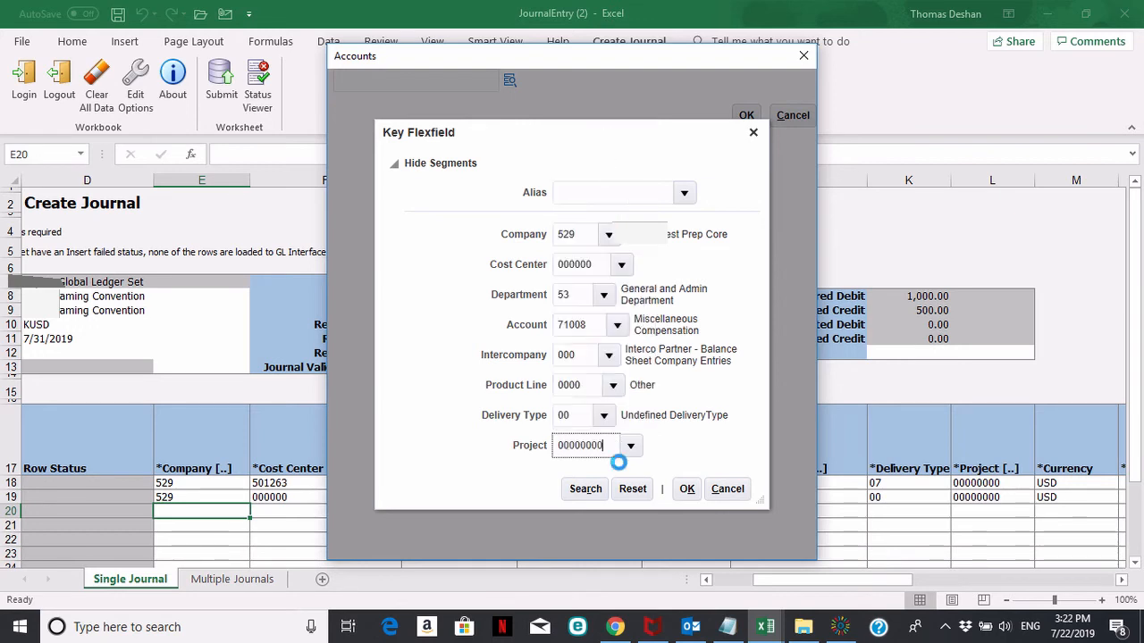
click(686, 489)
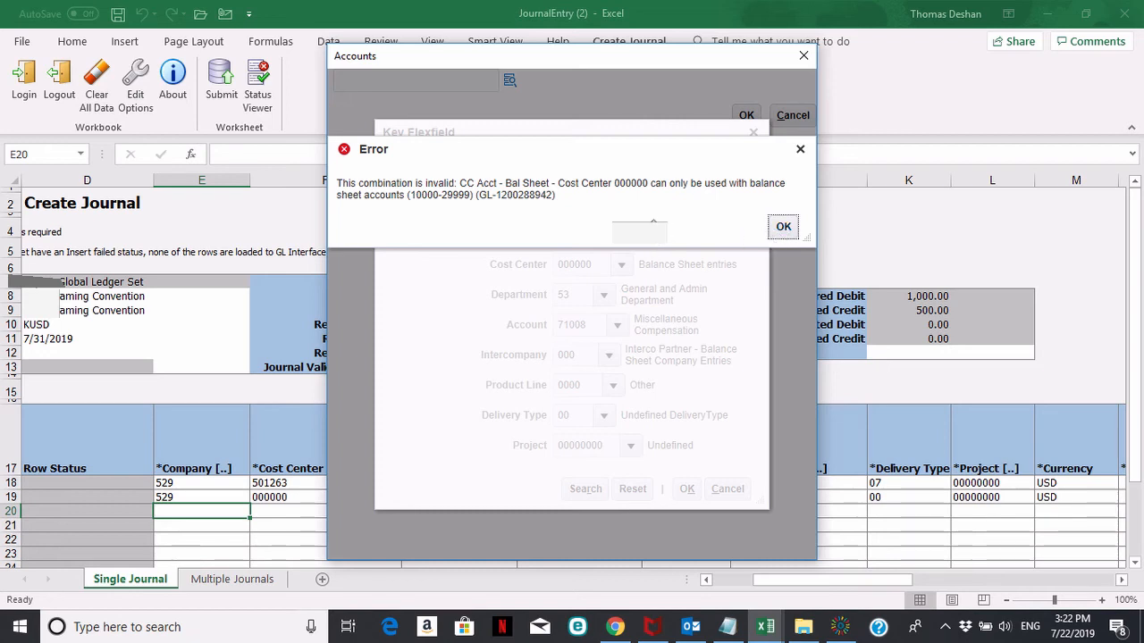
click(783, 228)
Change the Cost Center segment to 501263 and insert the account combination into the third journal line.
click(599, 326)
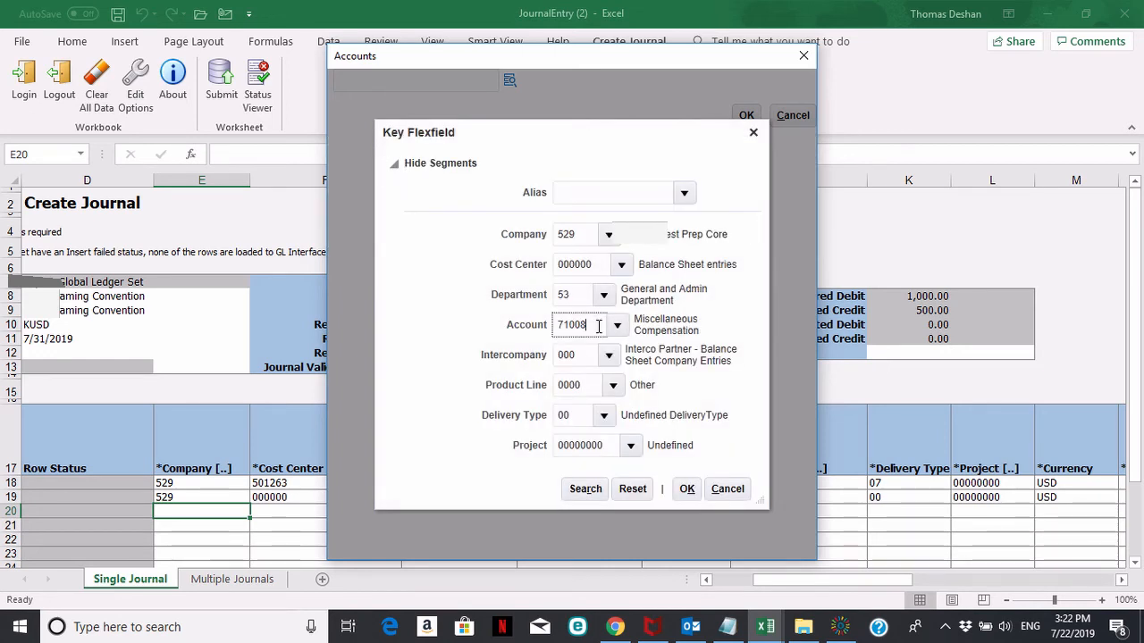
click(593, 297)
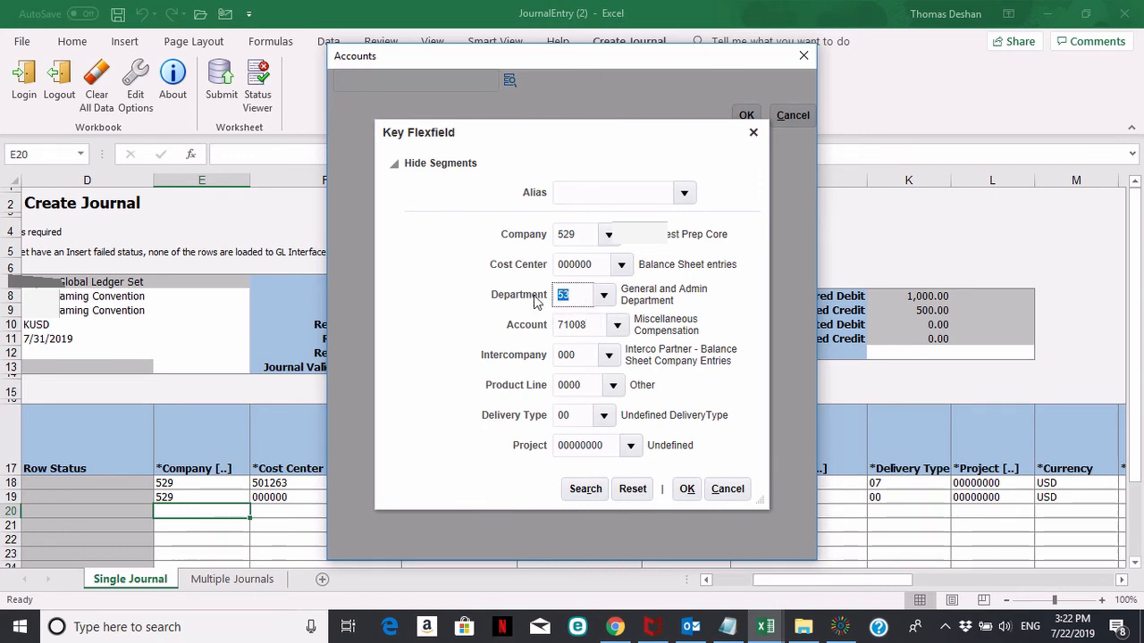
click(603, 267)
double_click(603, 266)
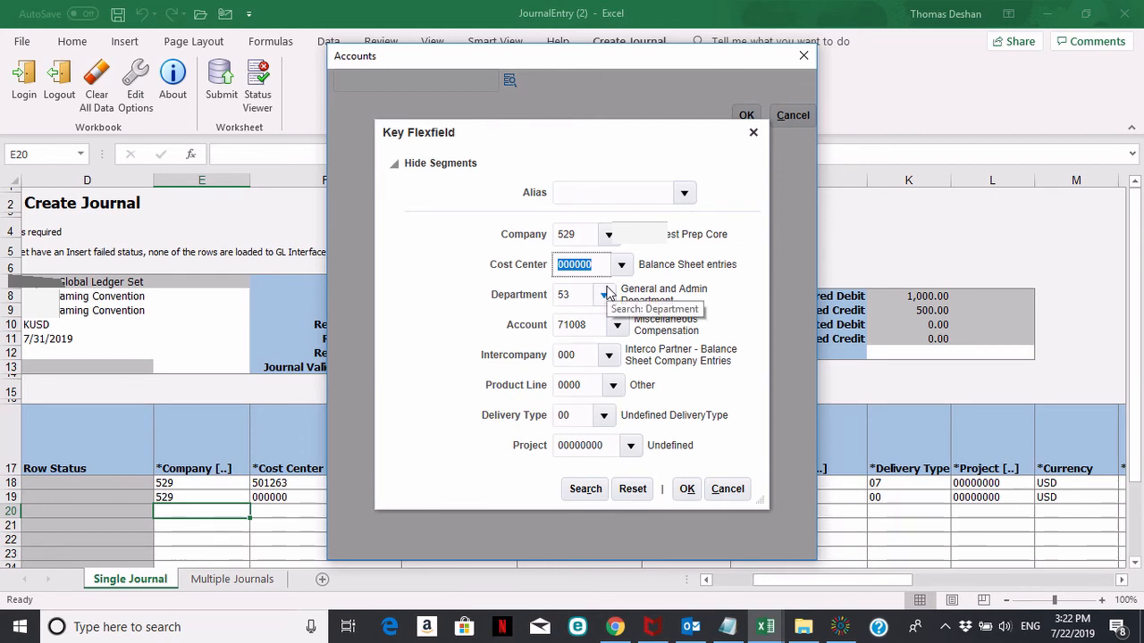
text(501263)
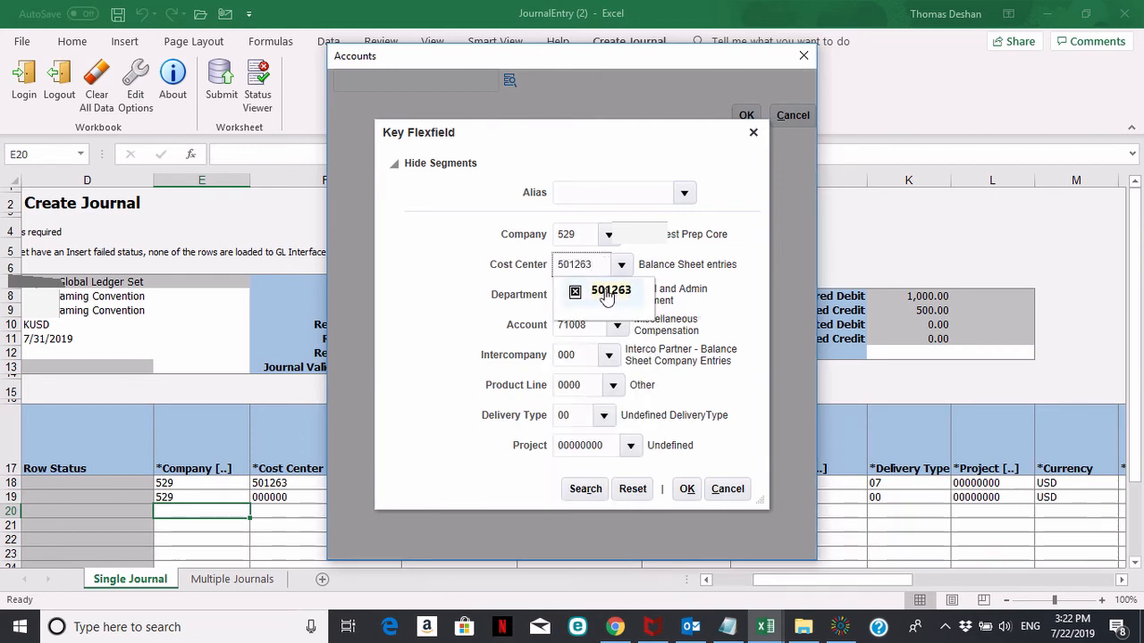
click(606, 295)
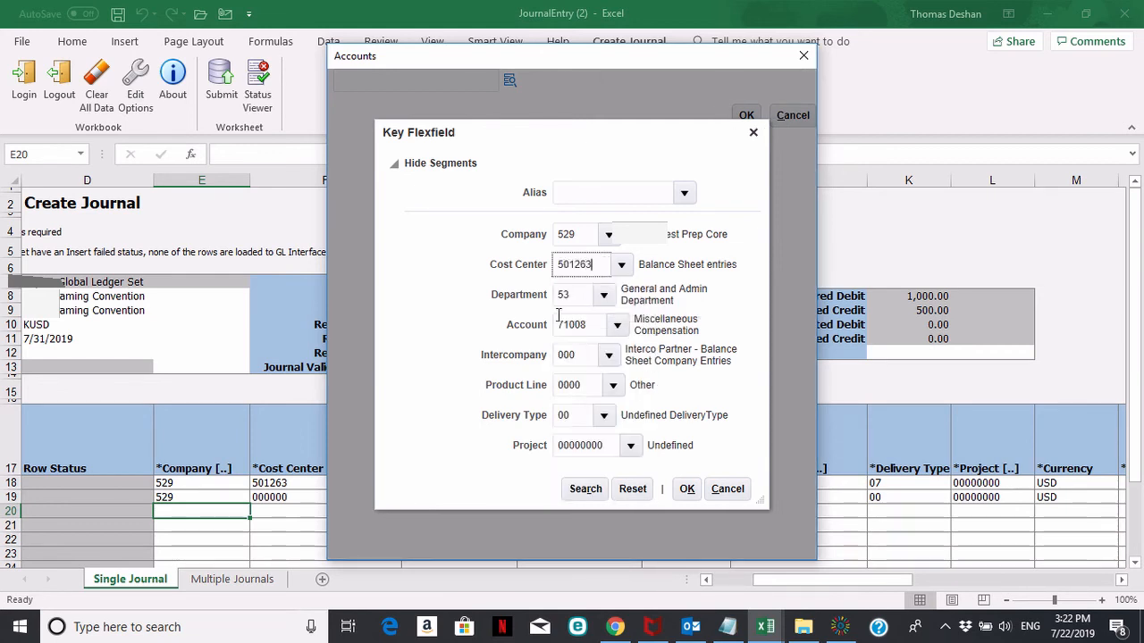
click(690, 490)
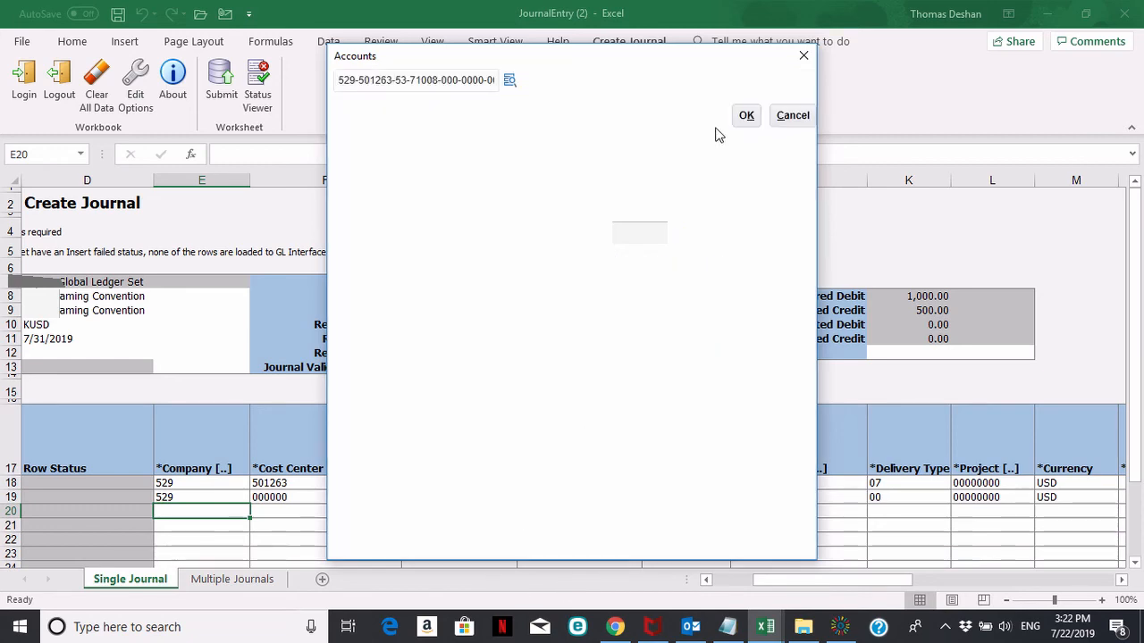
click(746, 117)
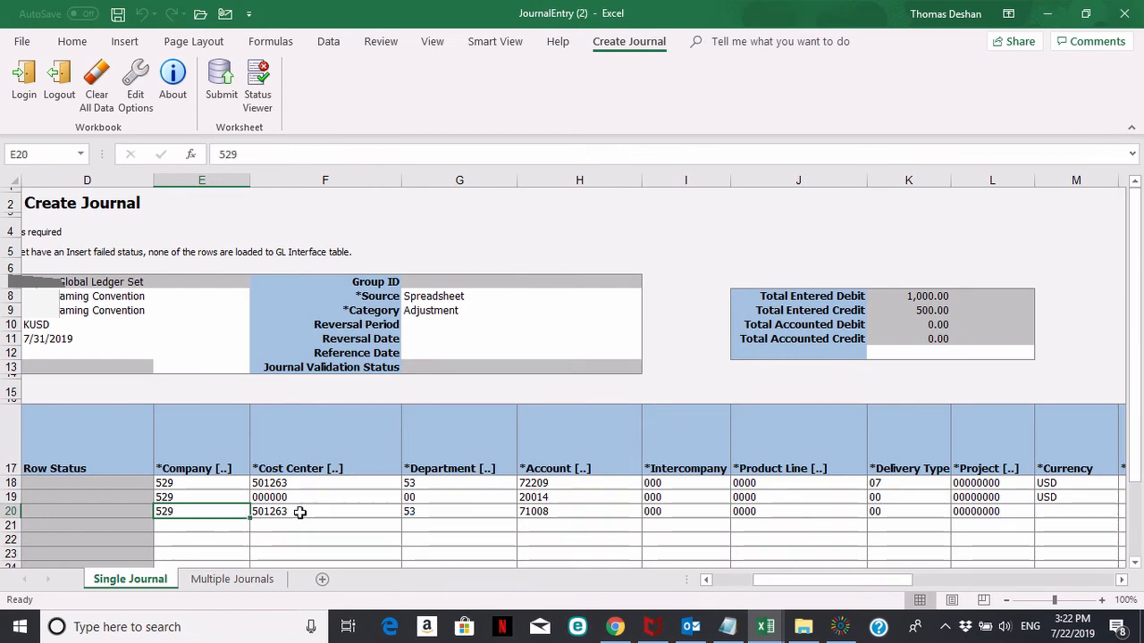
Copy the Currency, Entered Debit and Entered Credit cells from the second journal line to the third line.
key(Right)
key(Right)
key(Right)
key(Right)
key(Right)
key(Right)
key(Right)
key(Right)
key(Right)
key(Right)
key(Right)
key(Right)
key(Right)
key(Right)
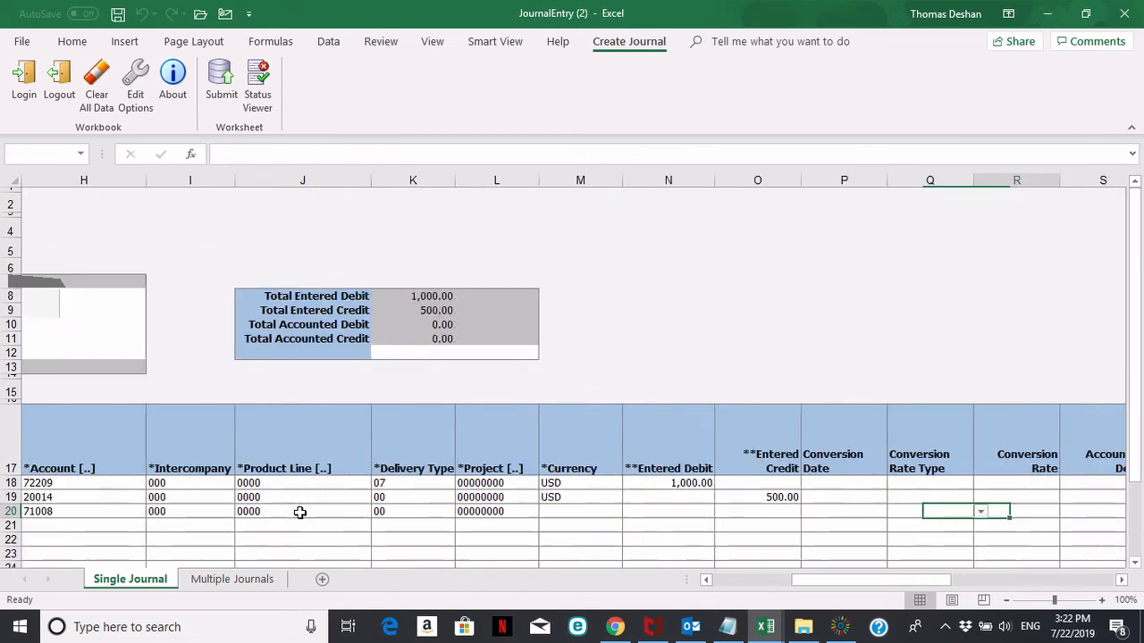
key(Left)
key(Left)
key(Left)
key(Left)
key(Left)
key(Left)
key(Up)
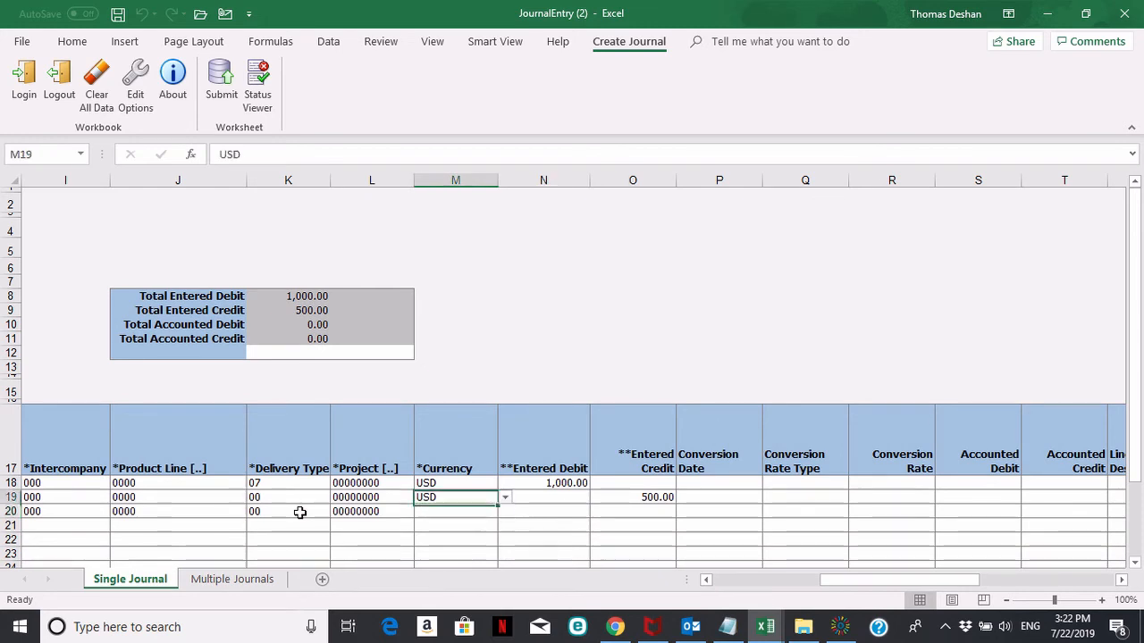
key(shift+Right)
key(shift+Right)
key(ctrl+c)
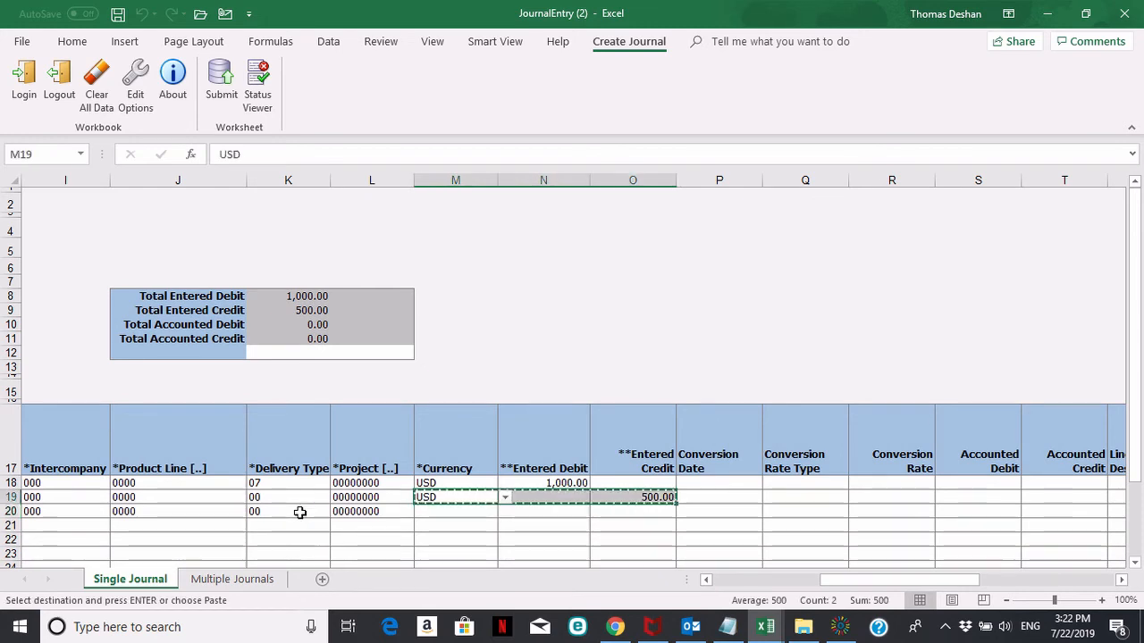
key(Down)
key(Return)
Review the third journal line's account segments back to its first columns, along with the journal header and totals.
key(Left)
key(Left)
key(Left)
key(Left)
key(Left)
key(Left)
key(Left)
key(Left)
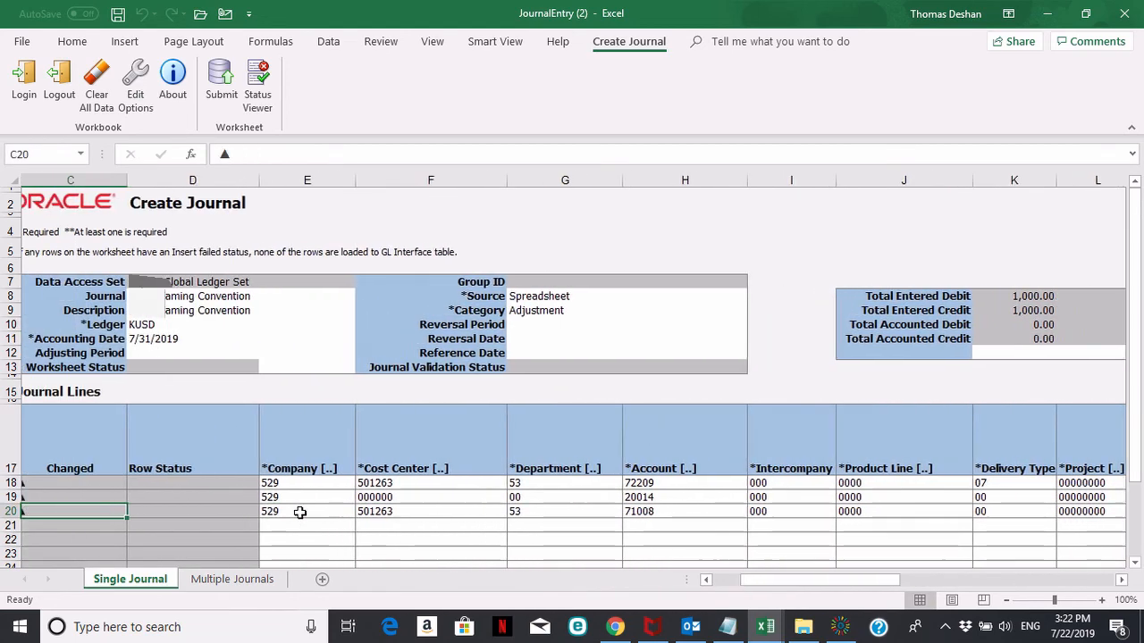
Copy the third journal line's cells from Company through Entered Credit into the fourth journal line.
key(shift+Right)
key(shift+Right)
key(shift+Right)
key(shift+Right)
key(shift+Right)
key(shift+Right)
key(shift+Right)
key(shift+Right)
key(shift+Right)
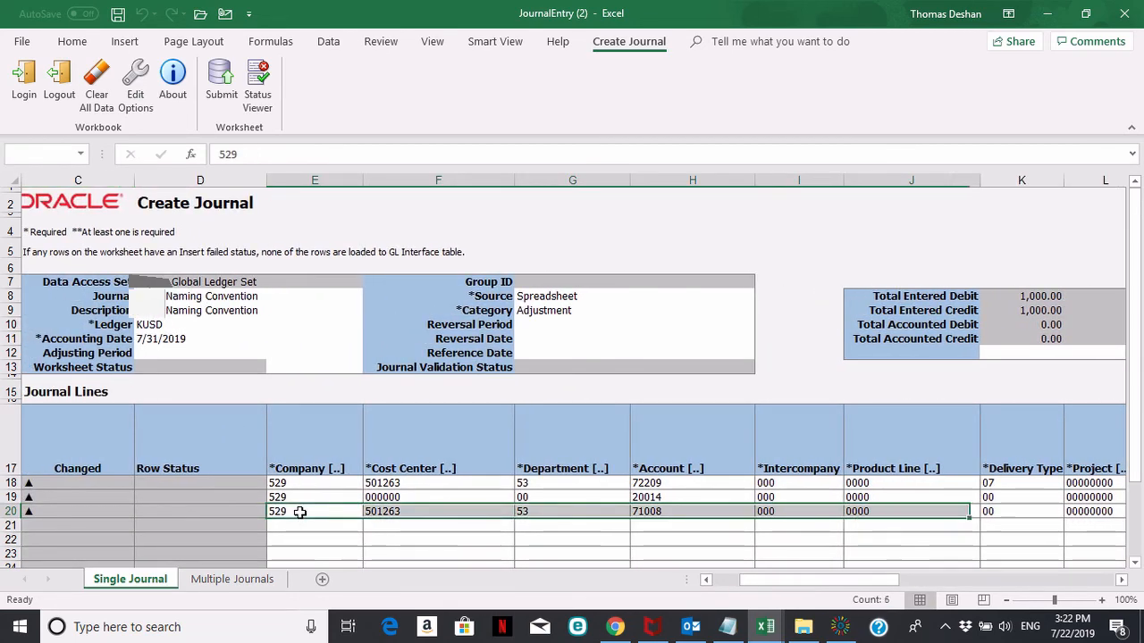
key(shift+Right)
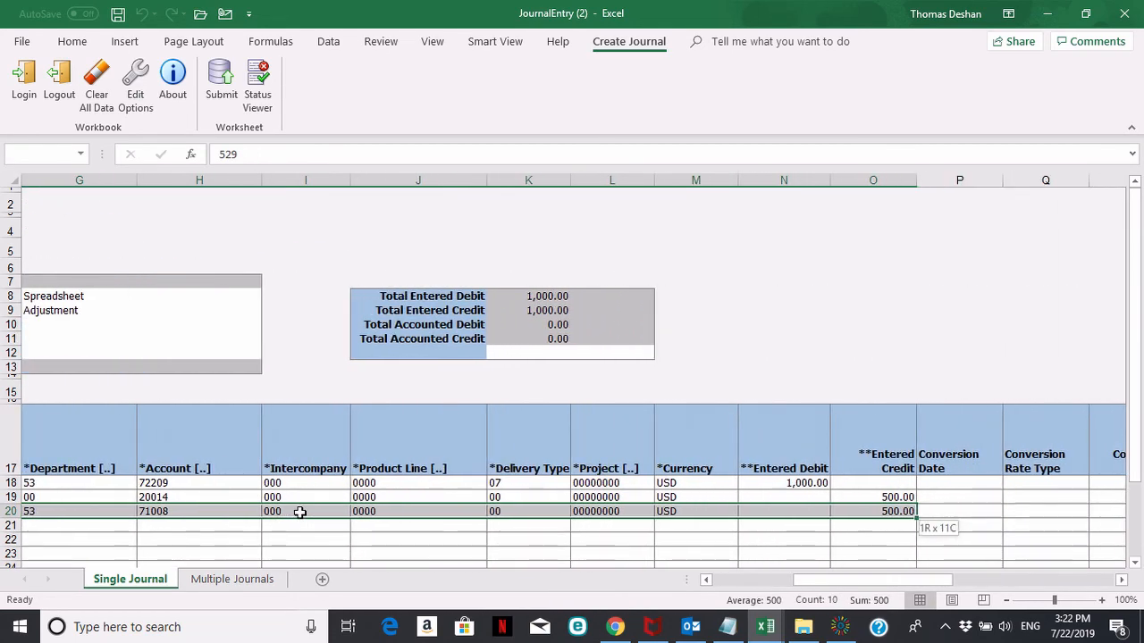
key(ctrl+c)
key(Down)
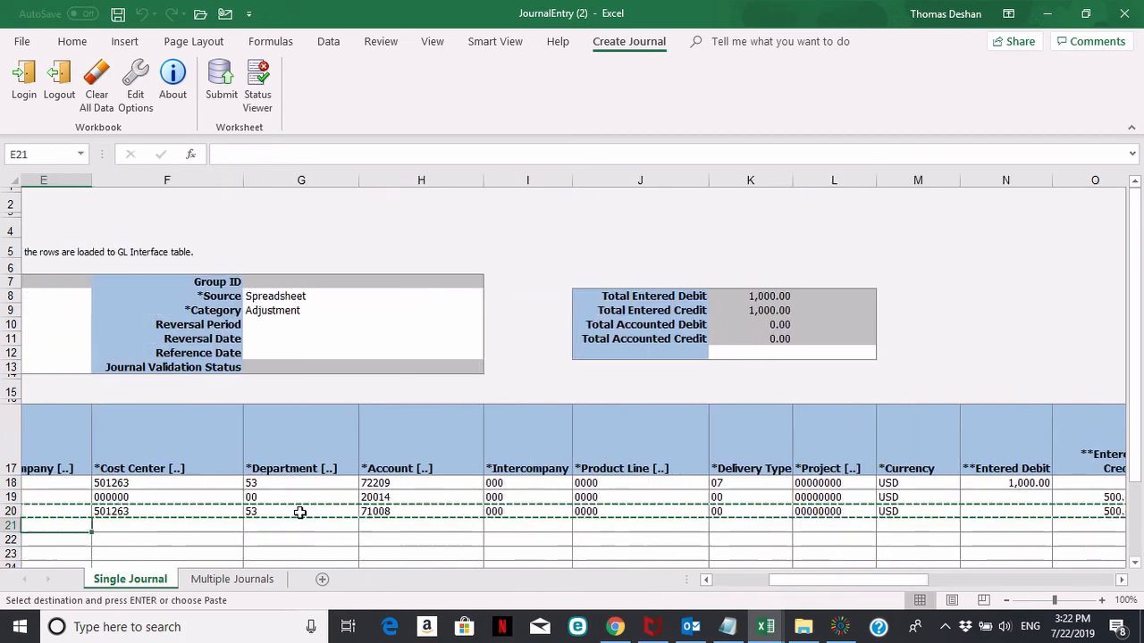
key(Return)
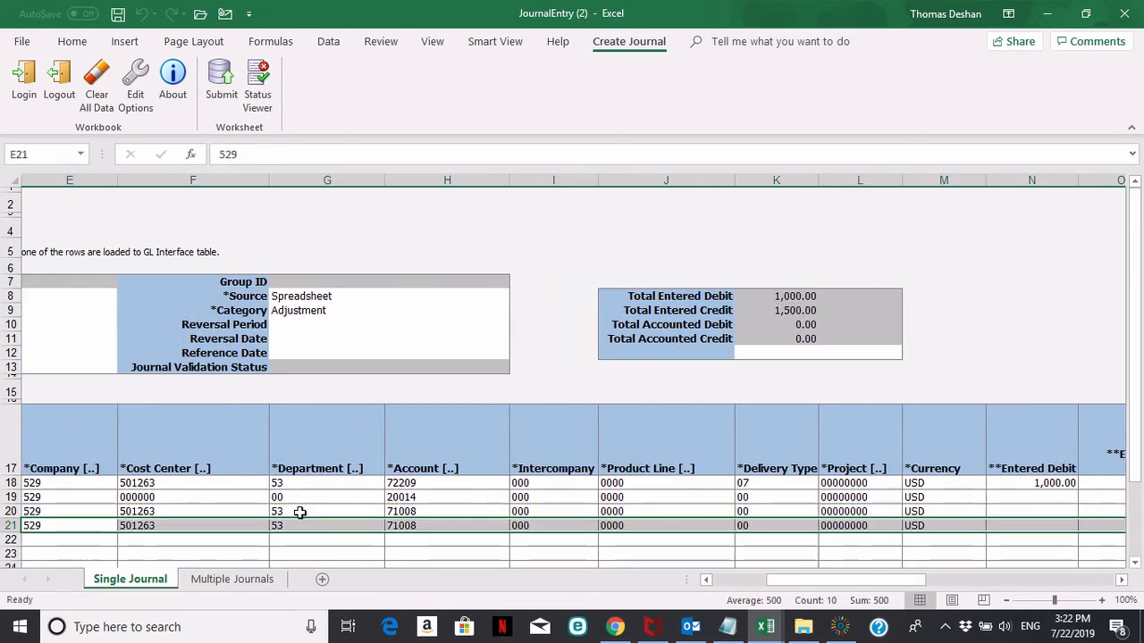
Set the Entered Credit to 250 on both the third and fourth journal lines.
key(Right)
key(Right)
key(Right)
key(Right)
key(Right)
key(Right)
key(Right)
key(Right)
key(Right)
key(Right)
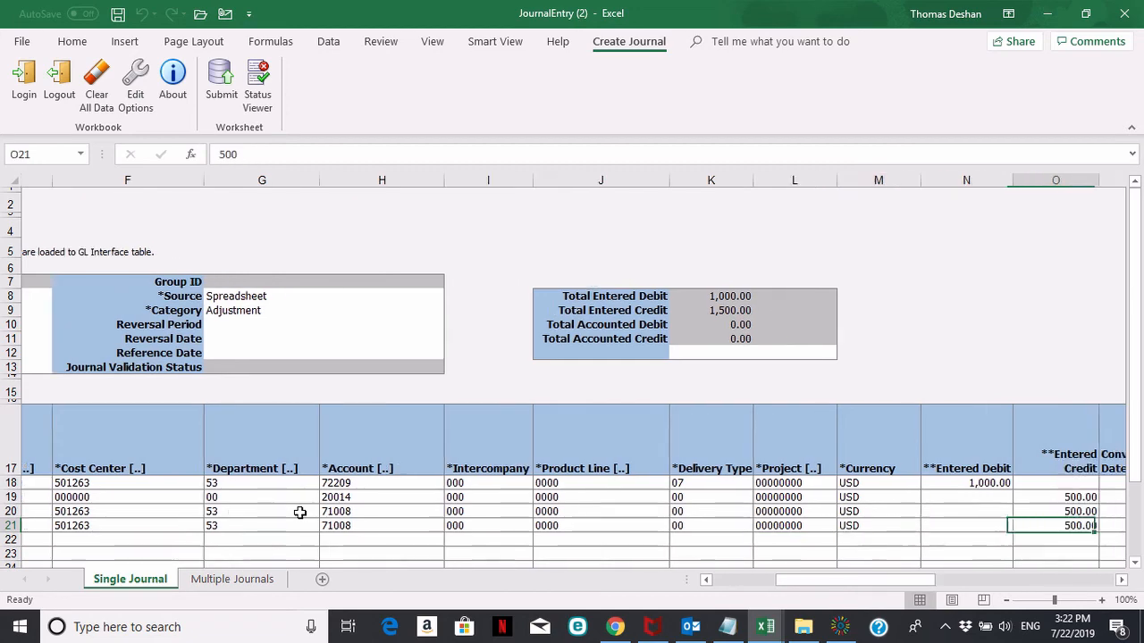
key(Right)
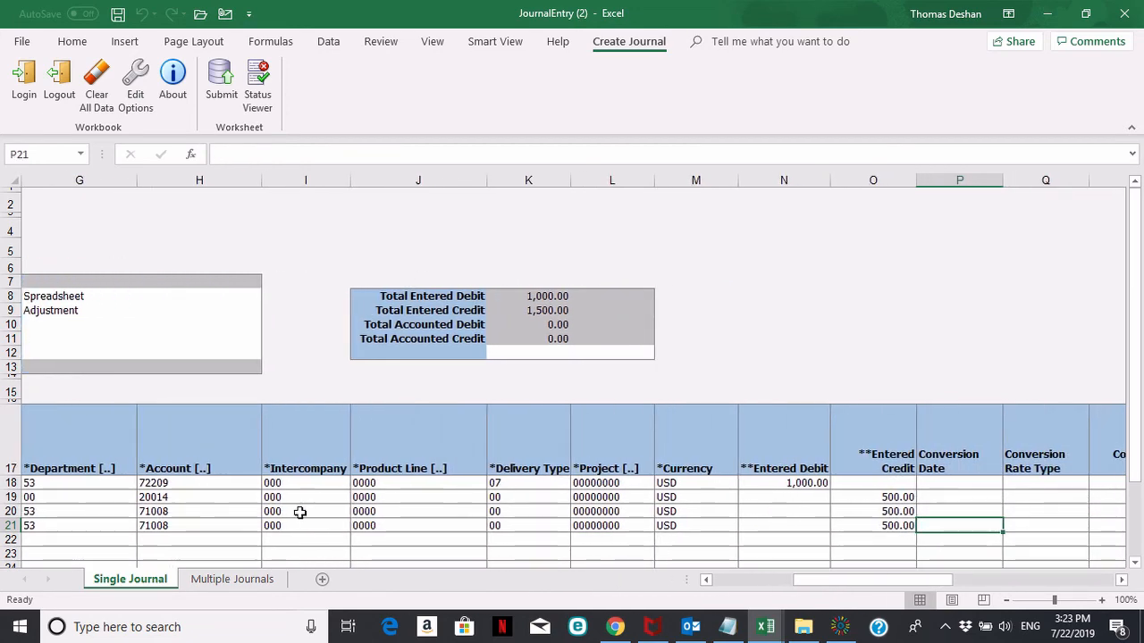
key(Left)
key(Left)
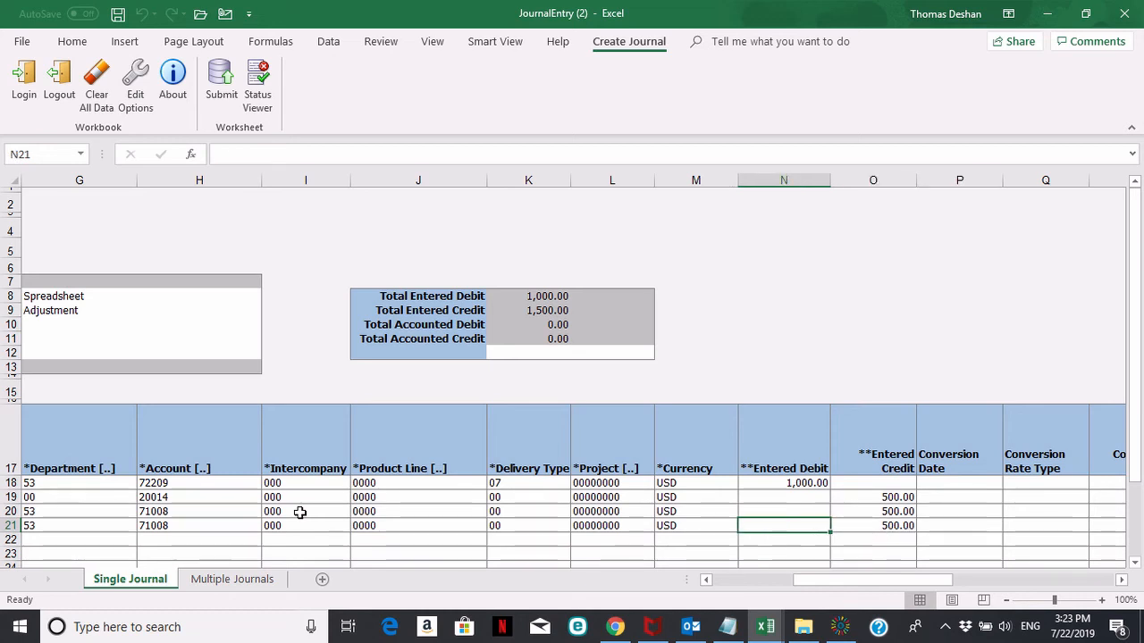
key(Left)
key(Left)
key(Up)
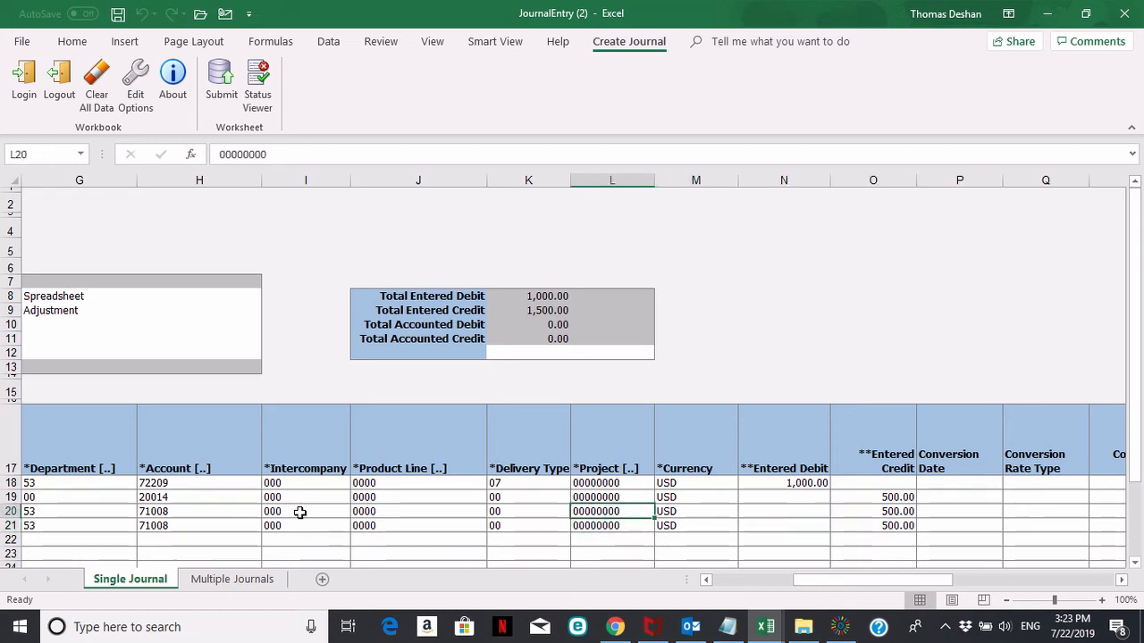
key(Right)
key(Right)
key(Right)
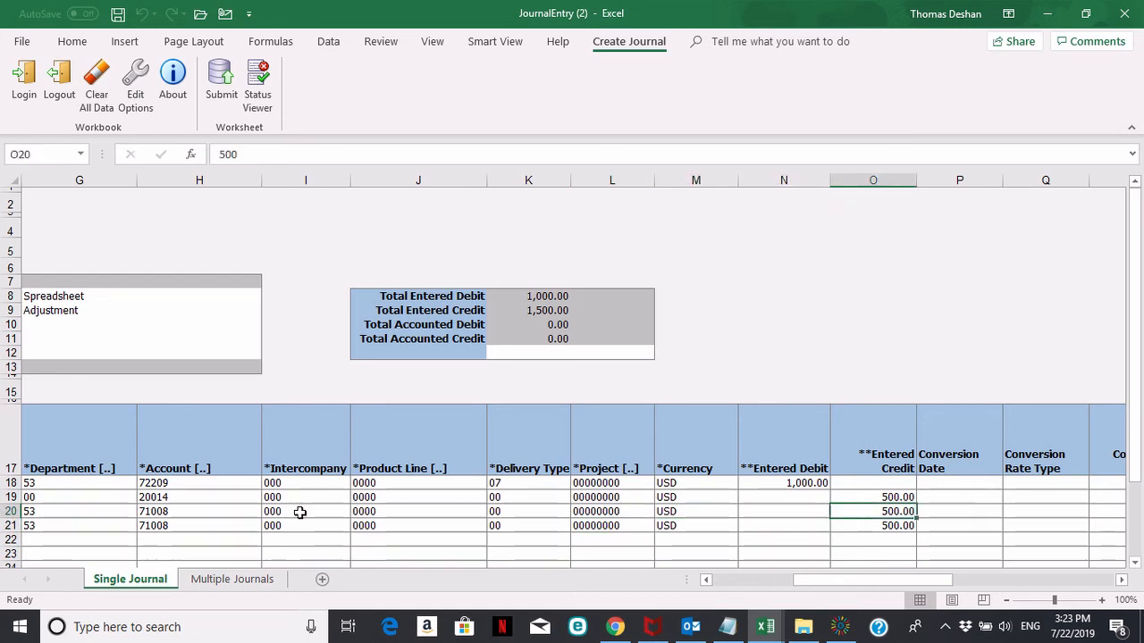
text(250)
key(Return)
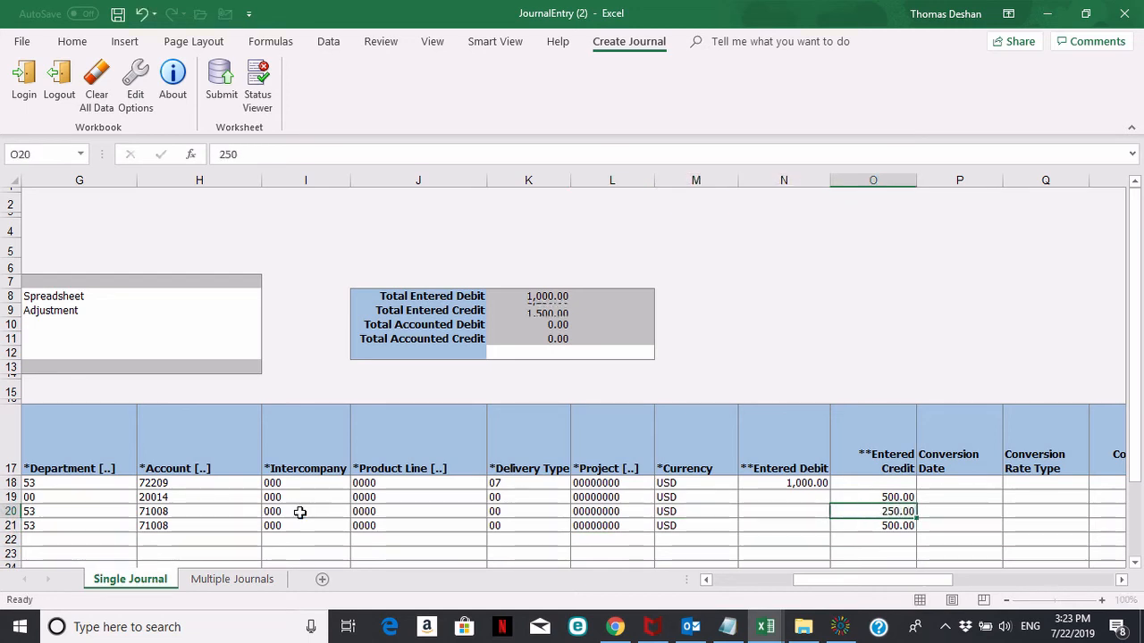
text(250)
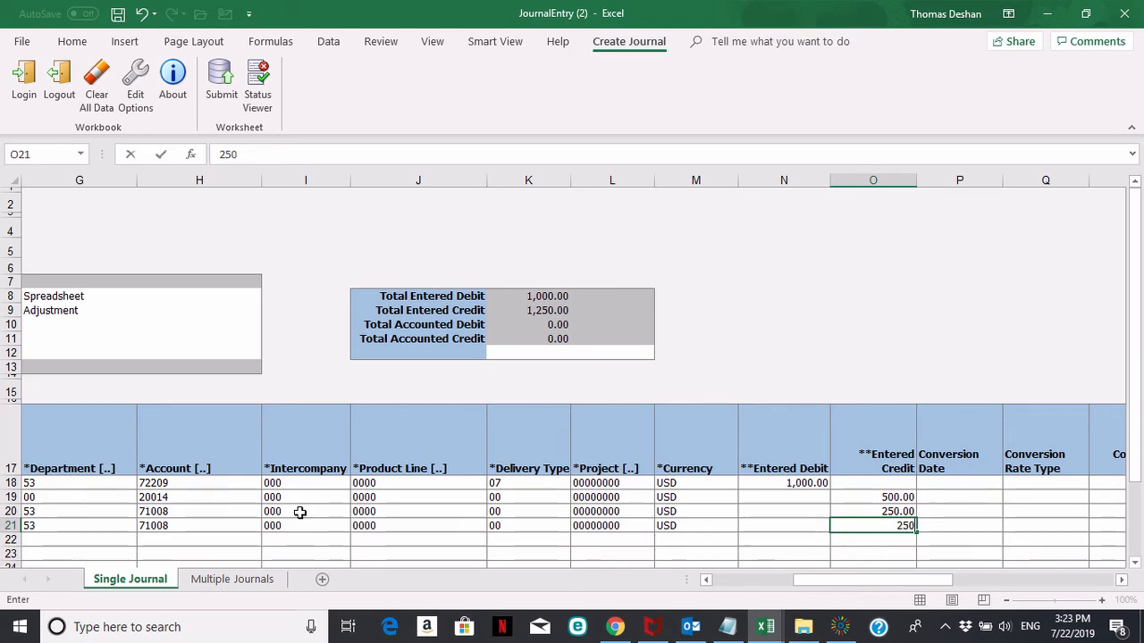
key(Return)
Review the journal lines back to their first columns, along with the entered totals and the header's Category field.
key(Up)
key(Up)
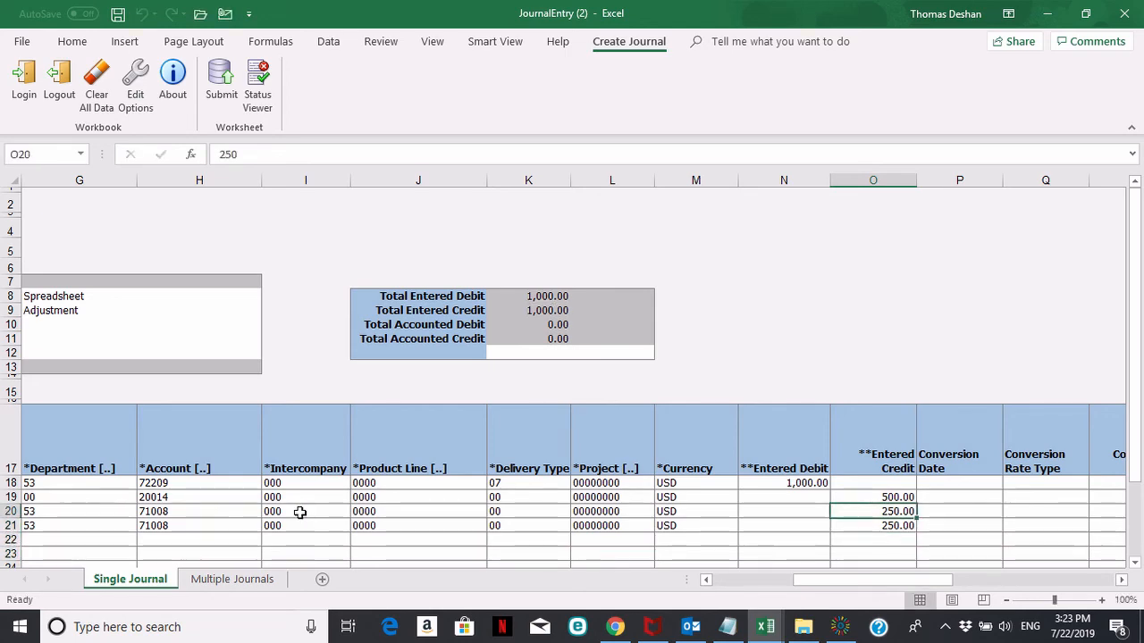
key(Left)
key(Left)
key(Left)
key(Left)
key(Left)
key(Left)
key(Left)
key(Left)
key(Left)
key(Left)
key(Left)
key(Left)
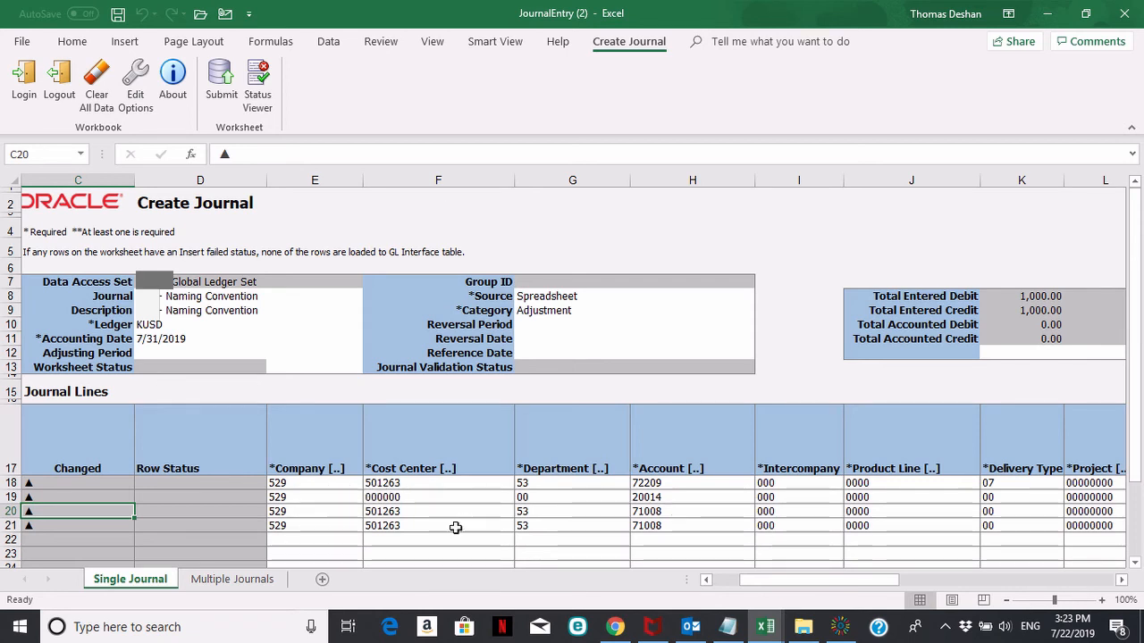
click(534, 313)
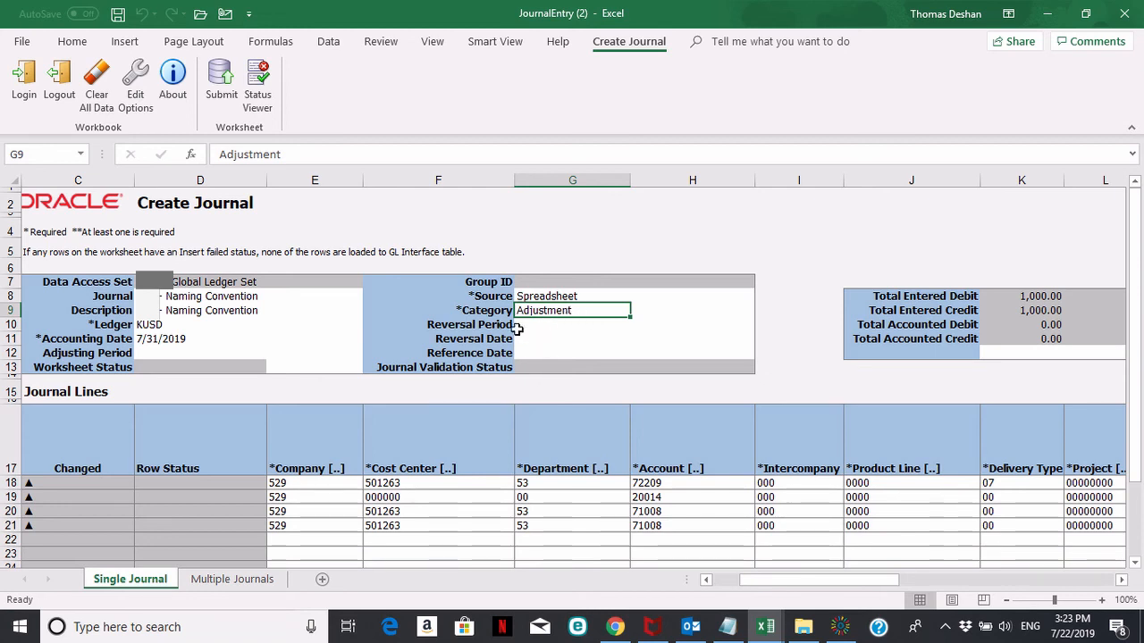
click(351, 498)
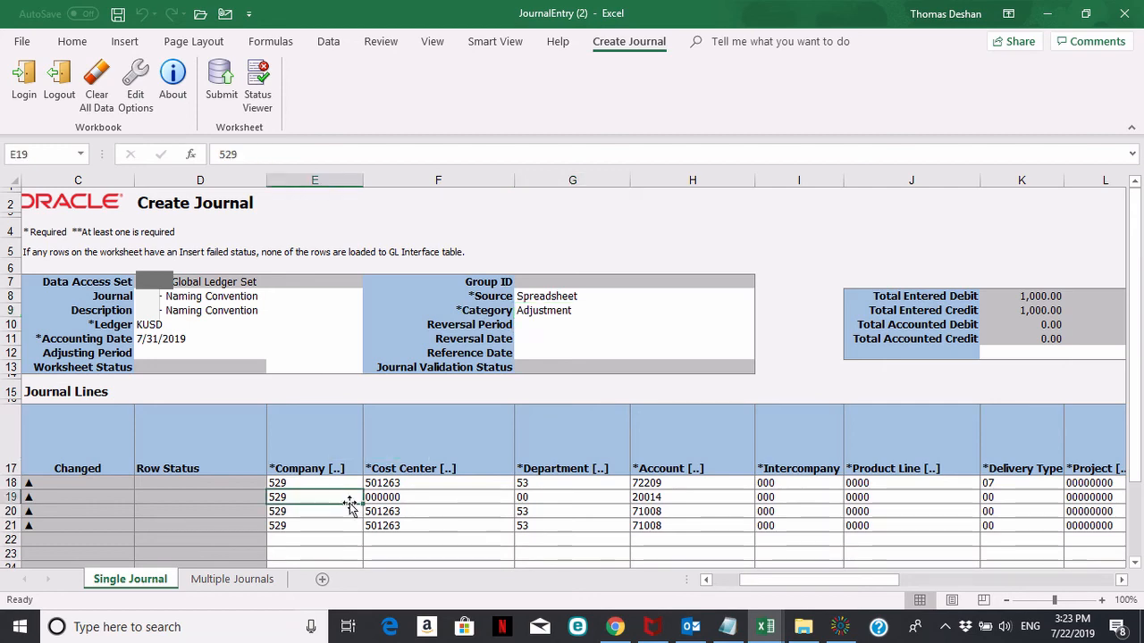
Submit the journal with Submit Journal Import and Posting, importing descriptive flexfields without validation.
drag(842, 581, 815, 581)
click(221, 85)
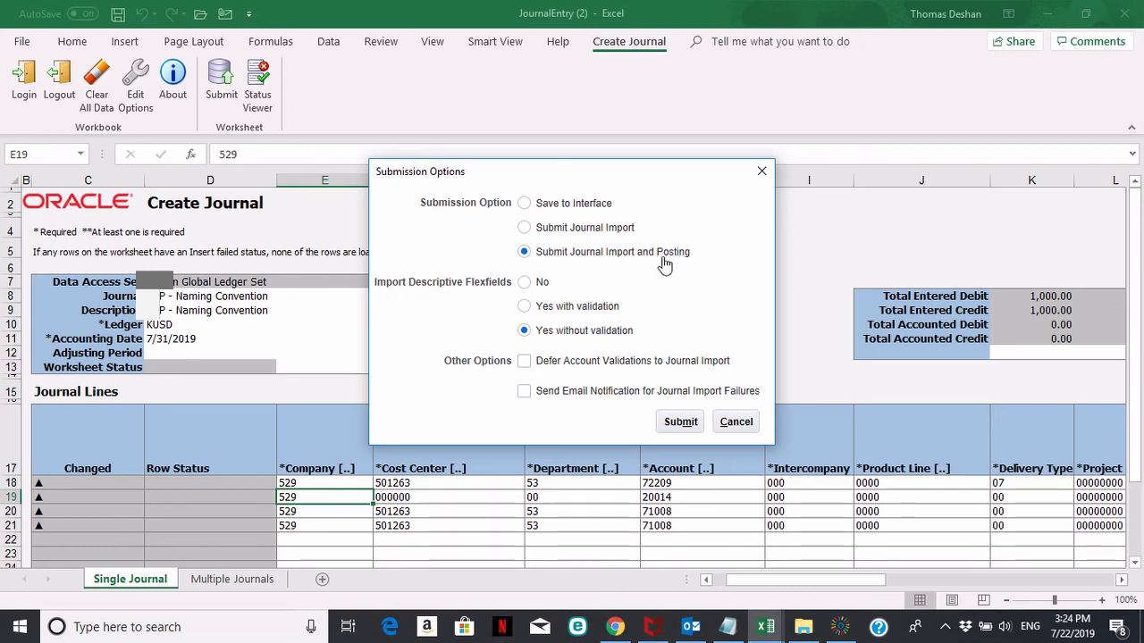
click(680, 422)
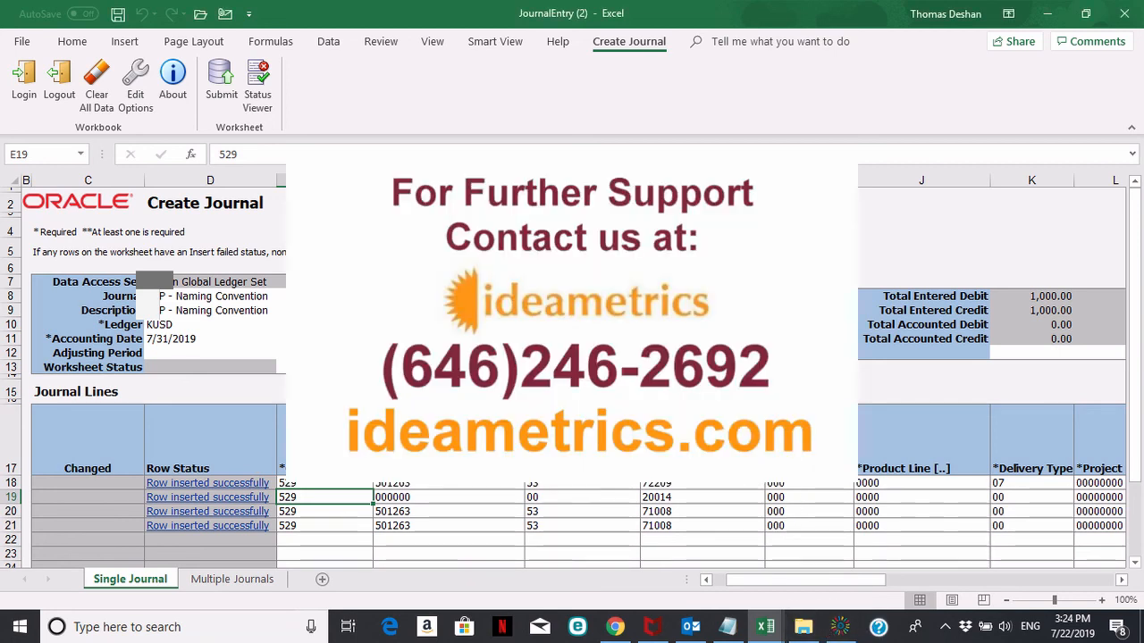
click(840, 627)
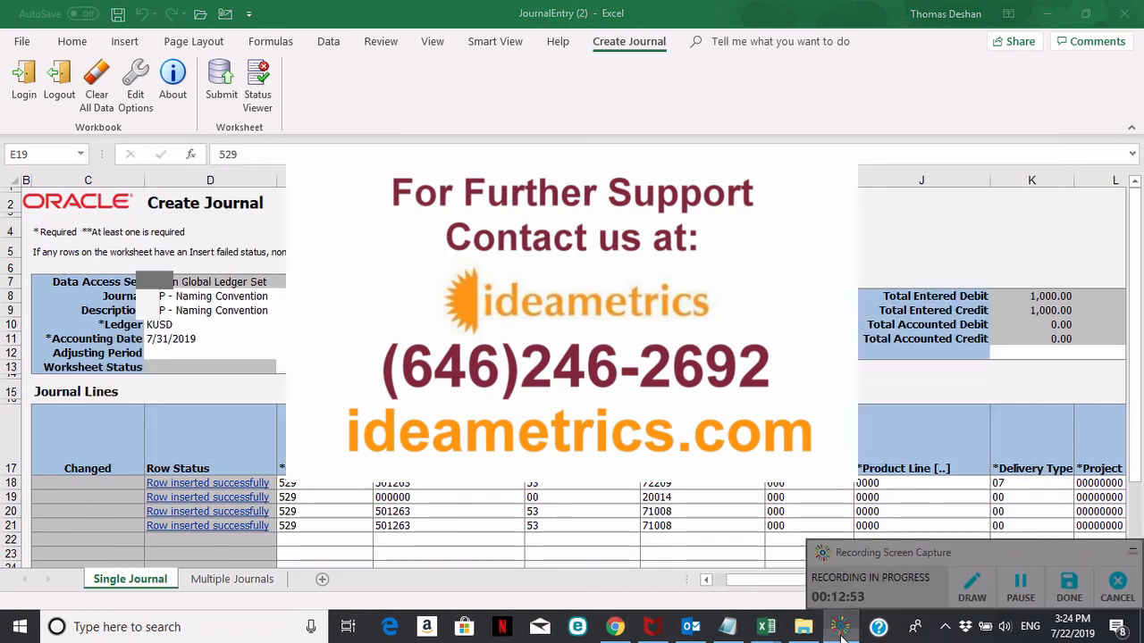